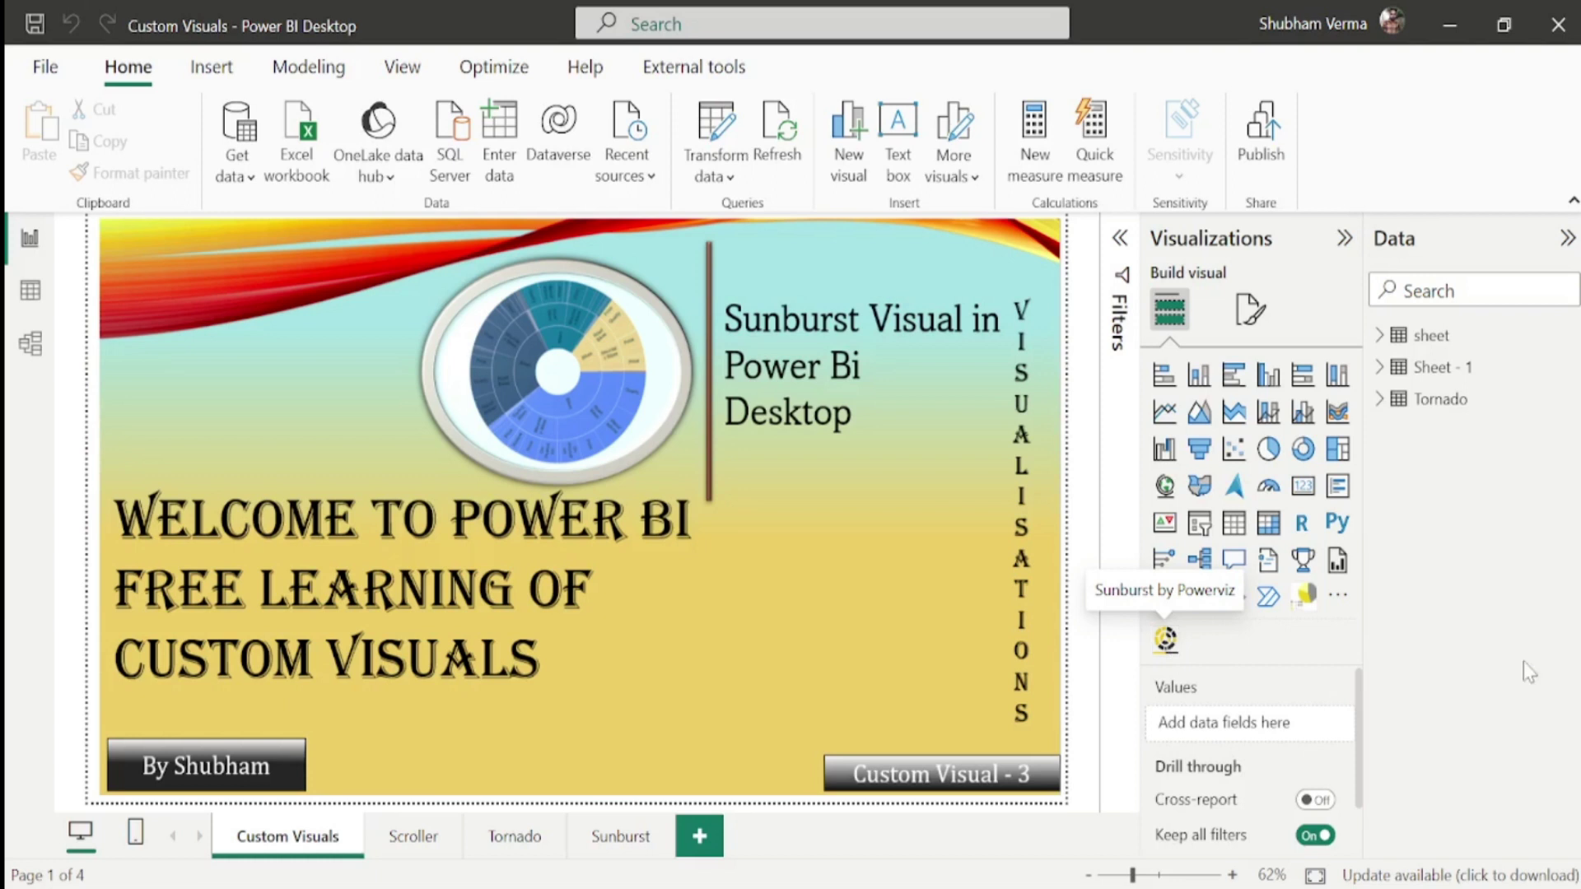
- Insert a Sunburst by Powerviz visual on the Sunburst page, enlarge it and move it slightly inward from the page's upper-left corner
{"action": "left_click", "coordinate": [651, 838]}
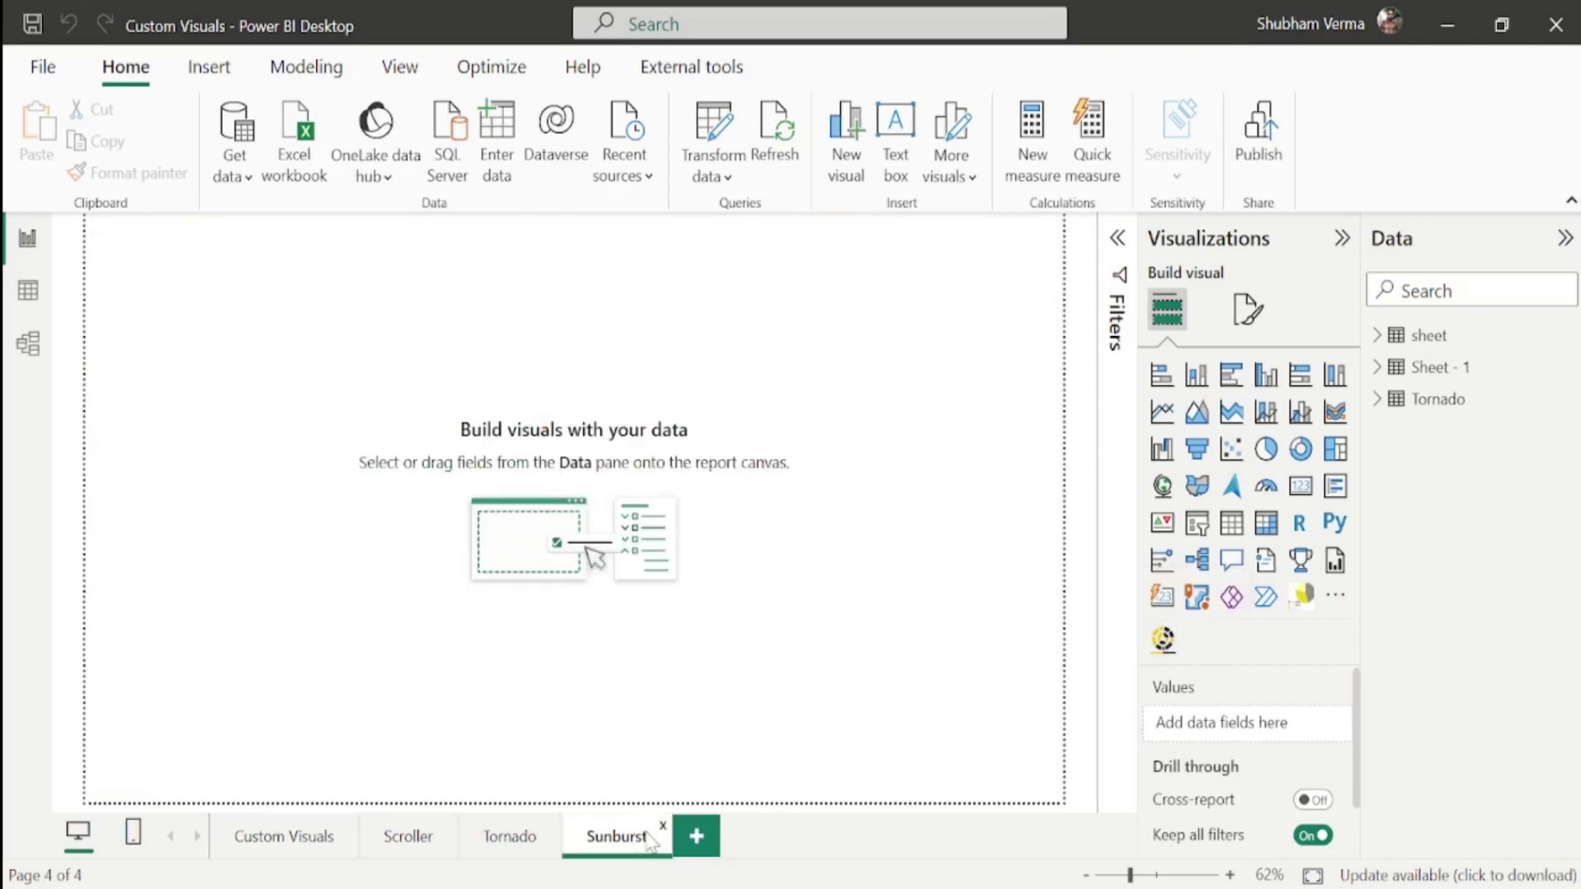
{"action": "left_click", "coordinate": [1162, 643]}
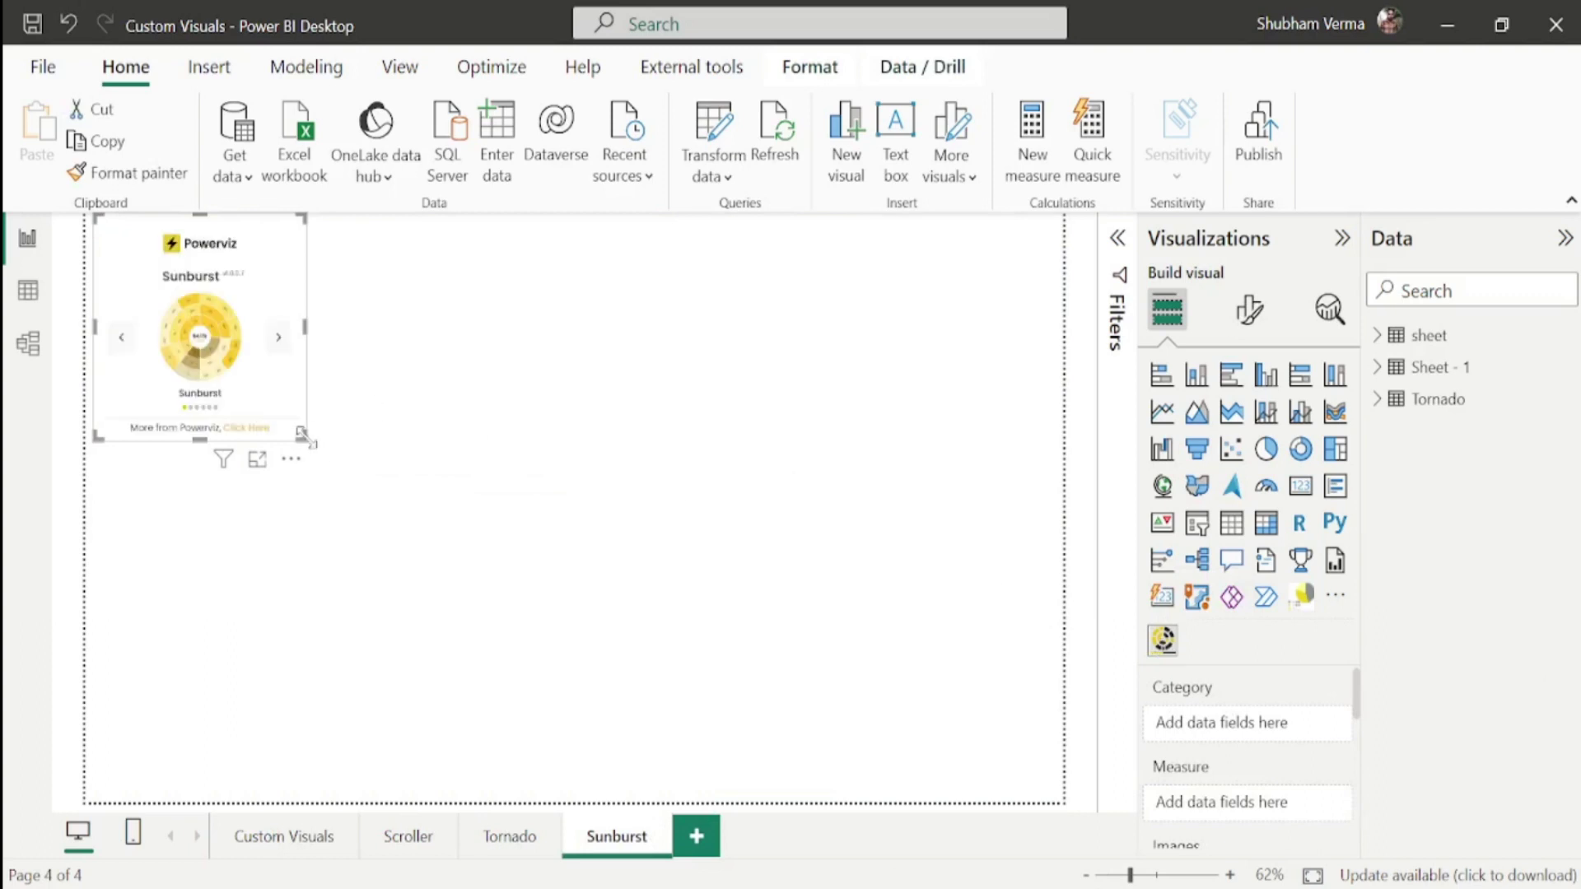
{"action": "left_click_drag", "start_coordinate": [304, 438], "coordinate": [812, 688]}
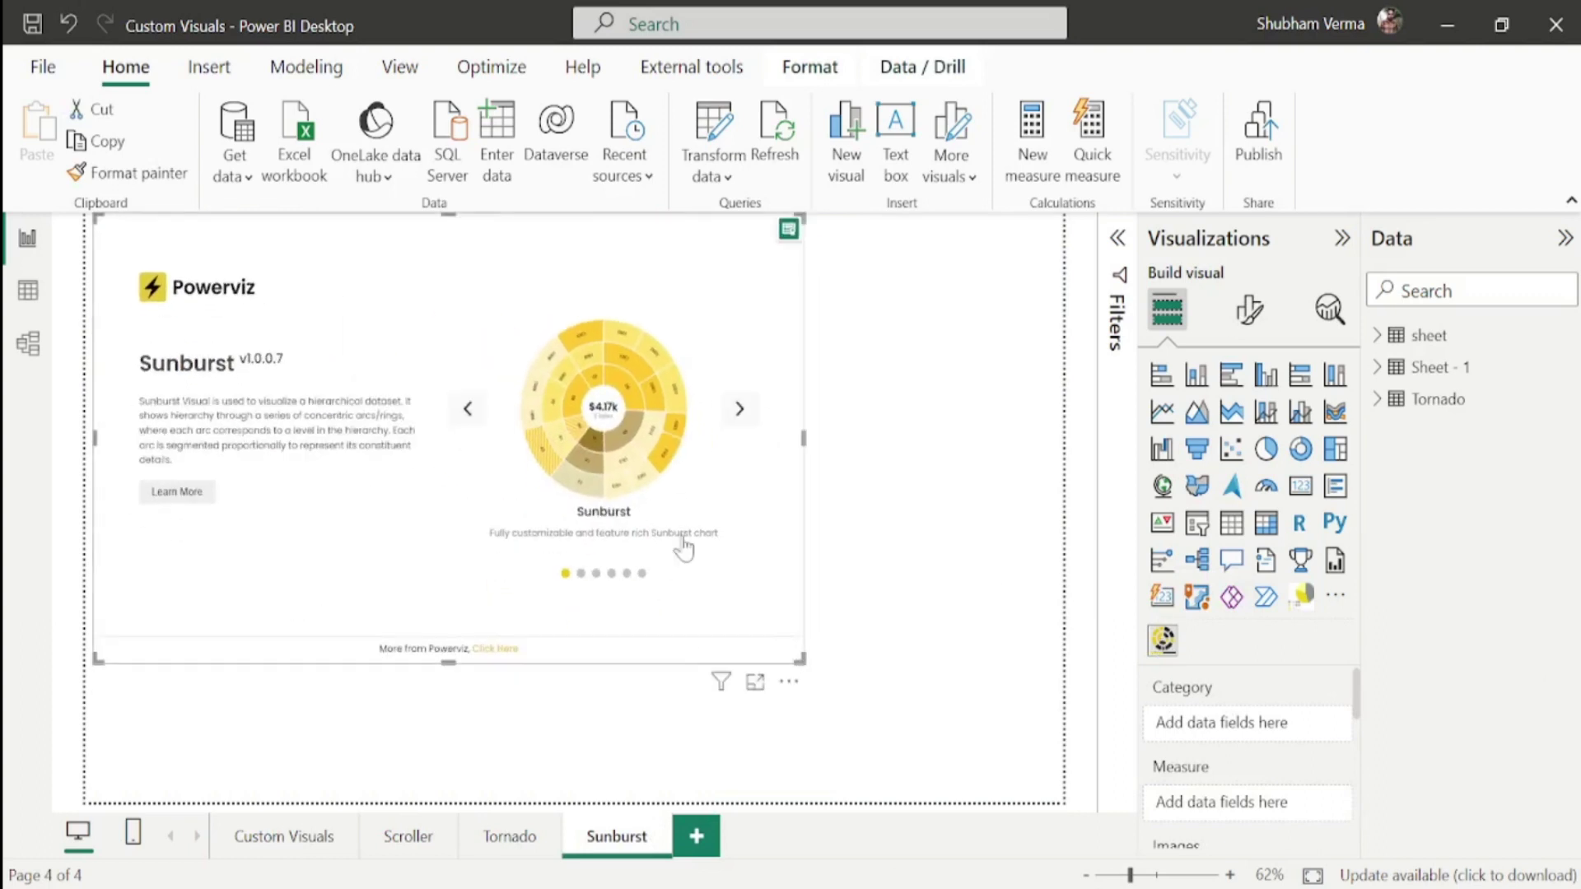
{"action": "left_click_drag", "start_coordinate": [681, 541], "coordinate": [740, 555]}
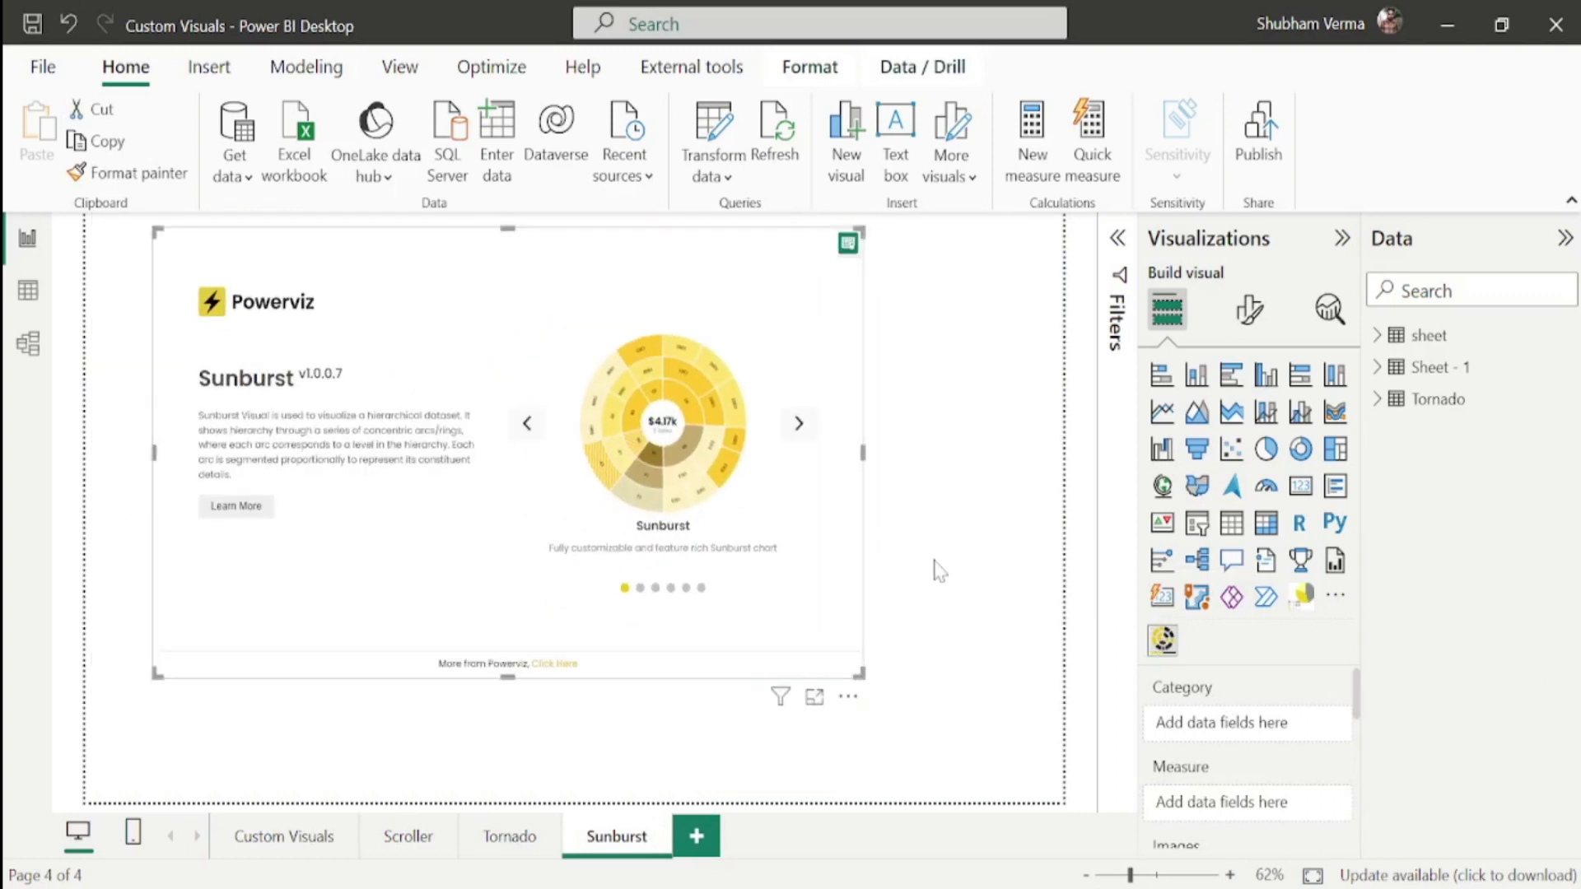
- Examine the columns and records of the Sheet - 1 table in the table view, and return to the report
{"action": "left_click", "coordinate": [43, 302]}
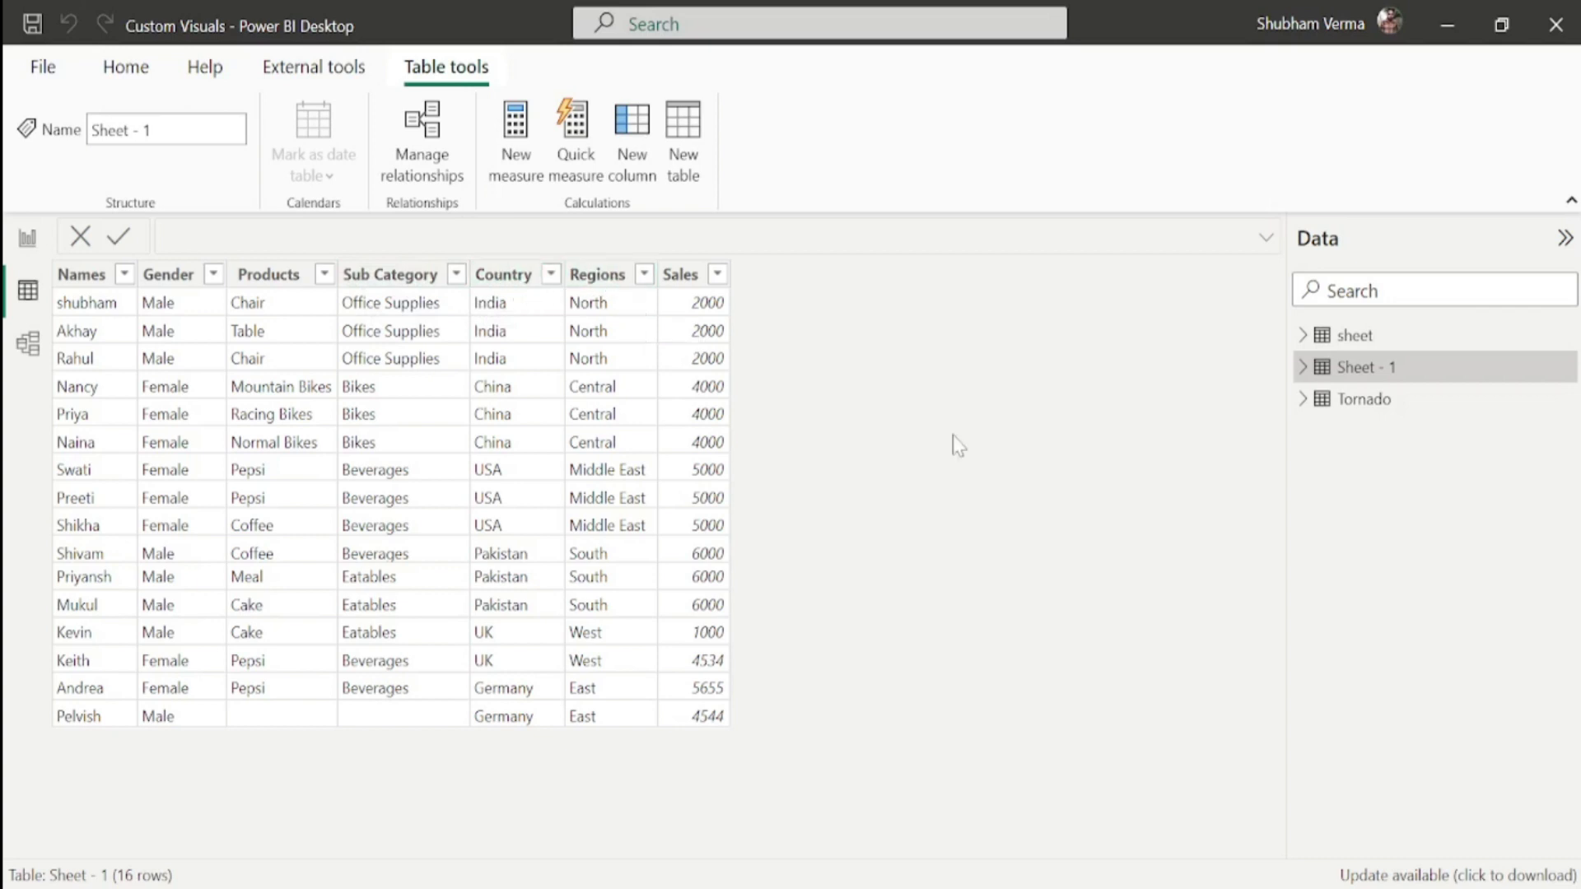
{"action": "left_click", "coordinate": [28, 247]}
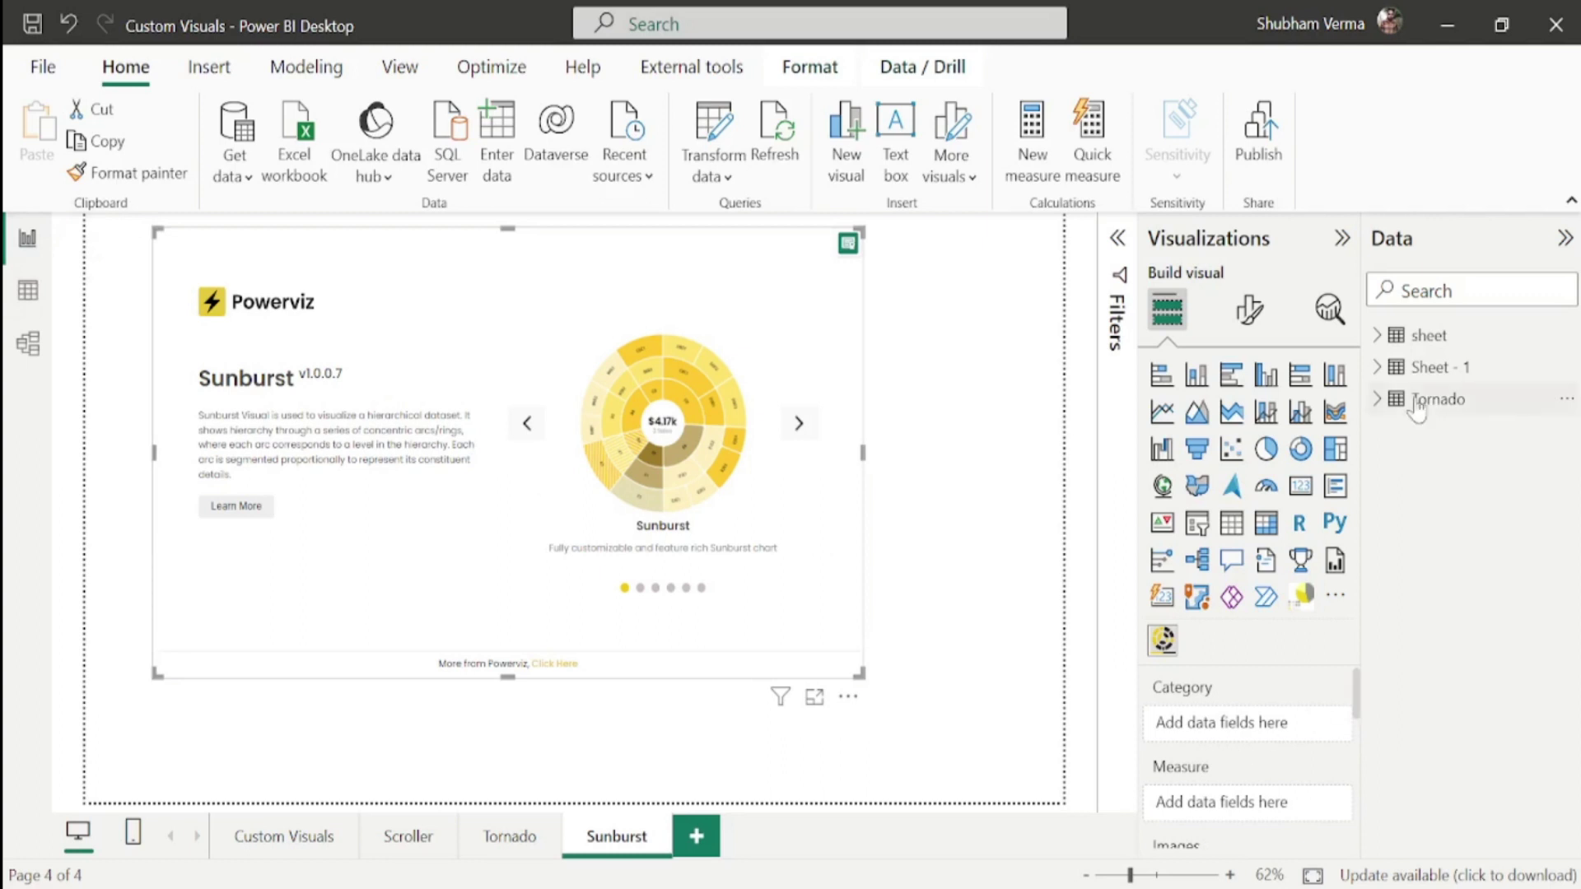
- Assign Products from Sheet - 1 as the sunburst's category and Sales as its measure
{"action": "left_click", "coordinate": [1377, 367]}
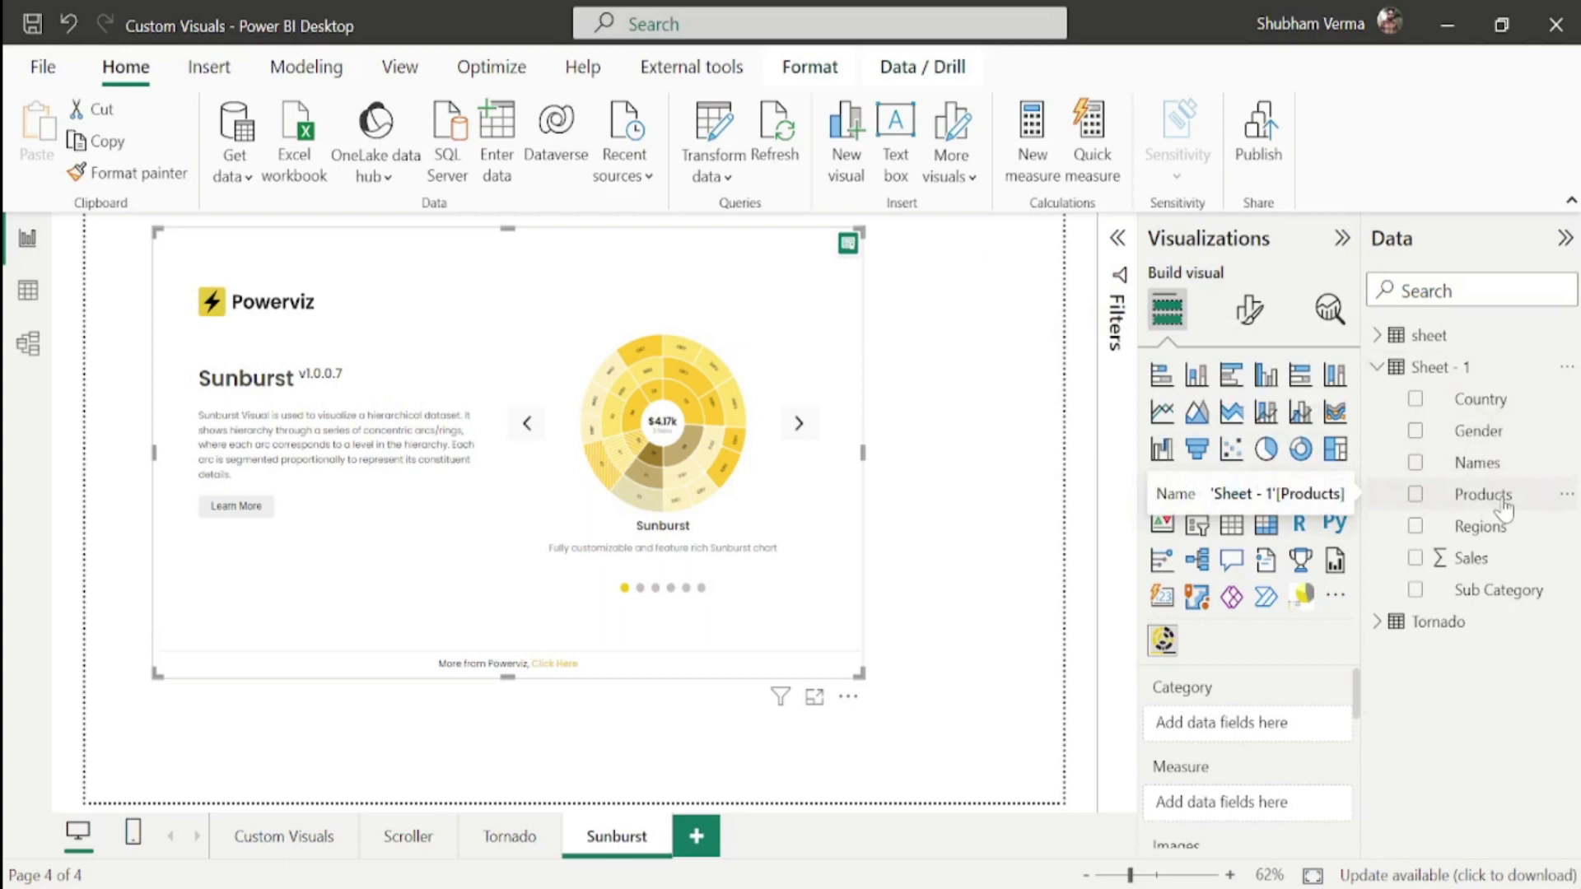
{"action": "left_click_drag", "start_coordinate": [1445, 576], "coordinate": [1269, 737]}
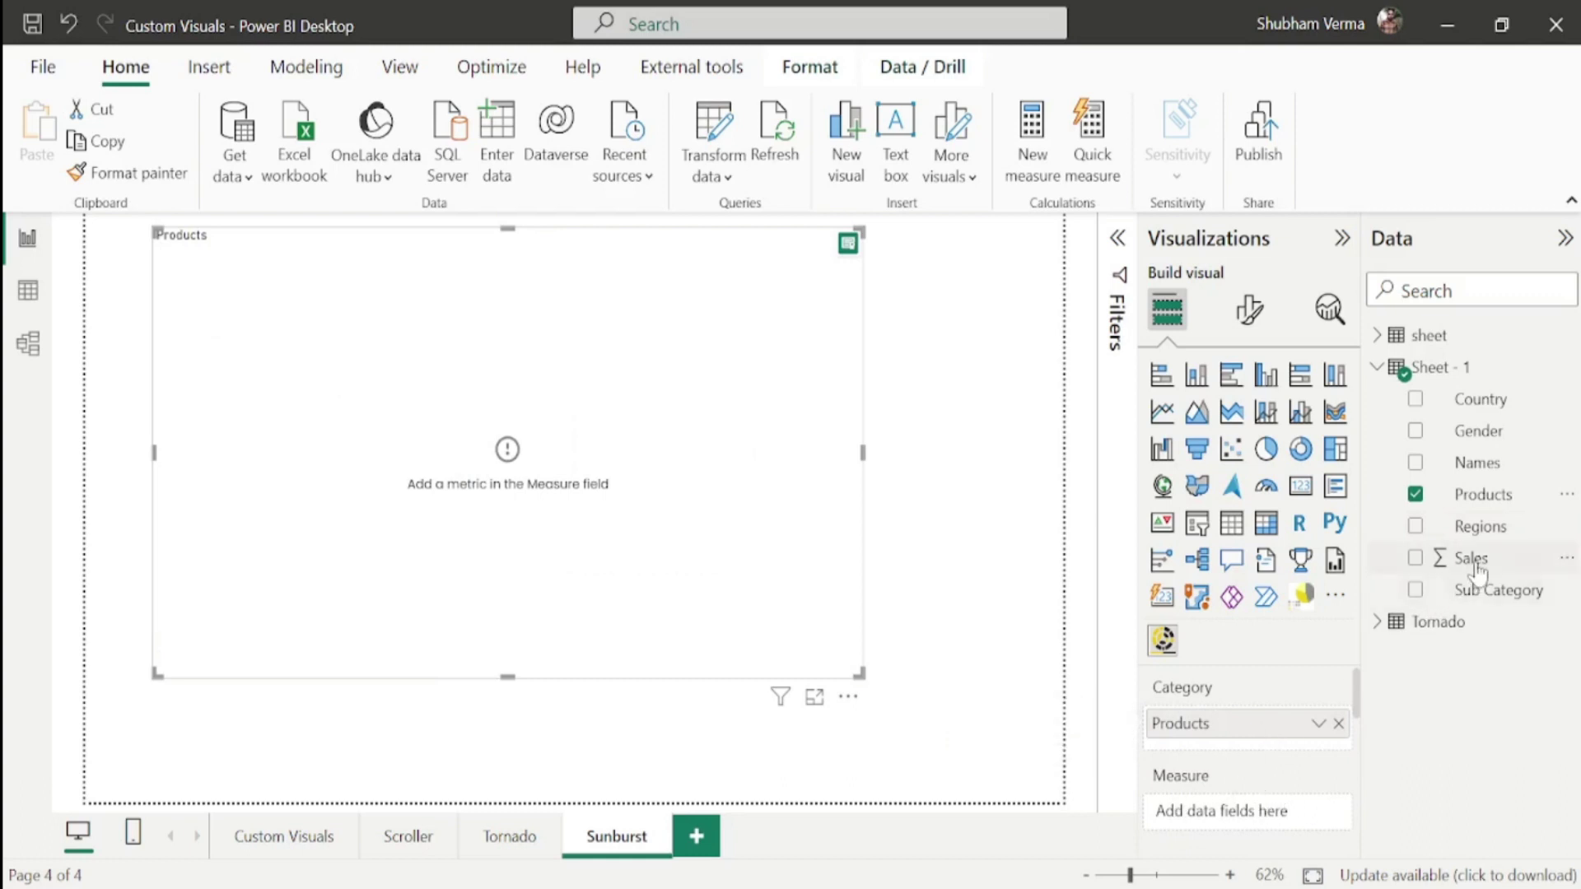
{"action": "left_click_drag", "start_coordinate": [1472, 563], "coordinate": [1235, 813]}
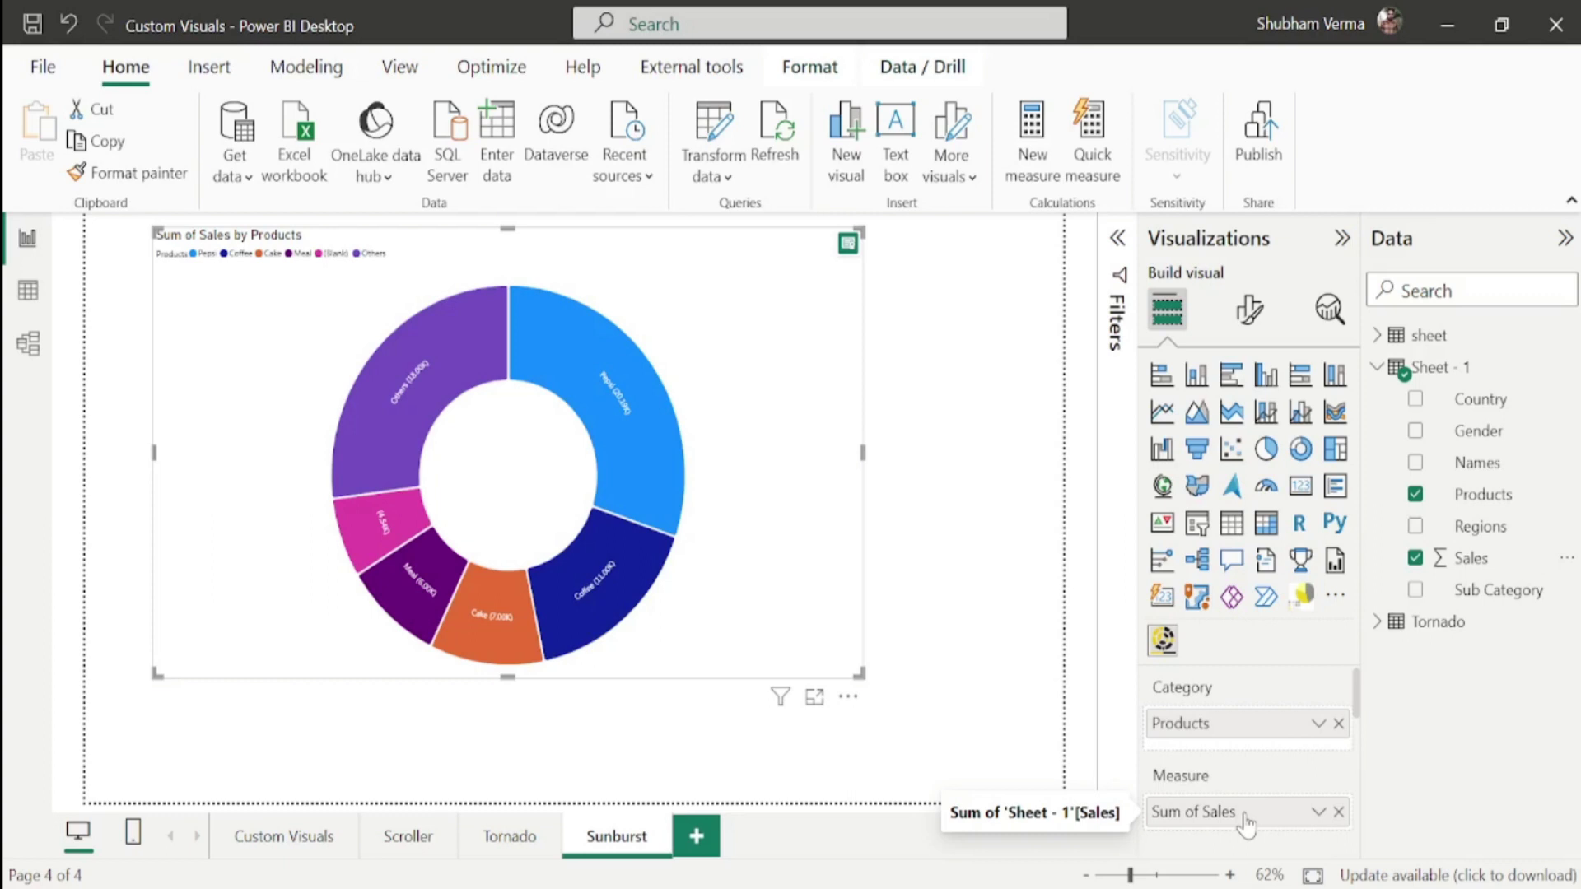
{"action": "mouse_move", "coordinate": [658, 458]}
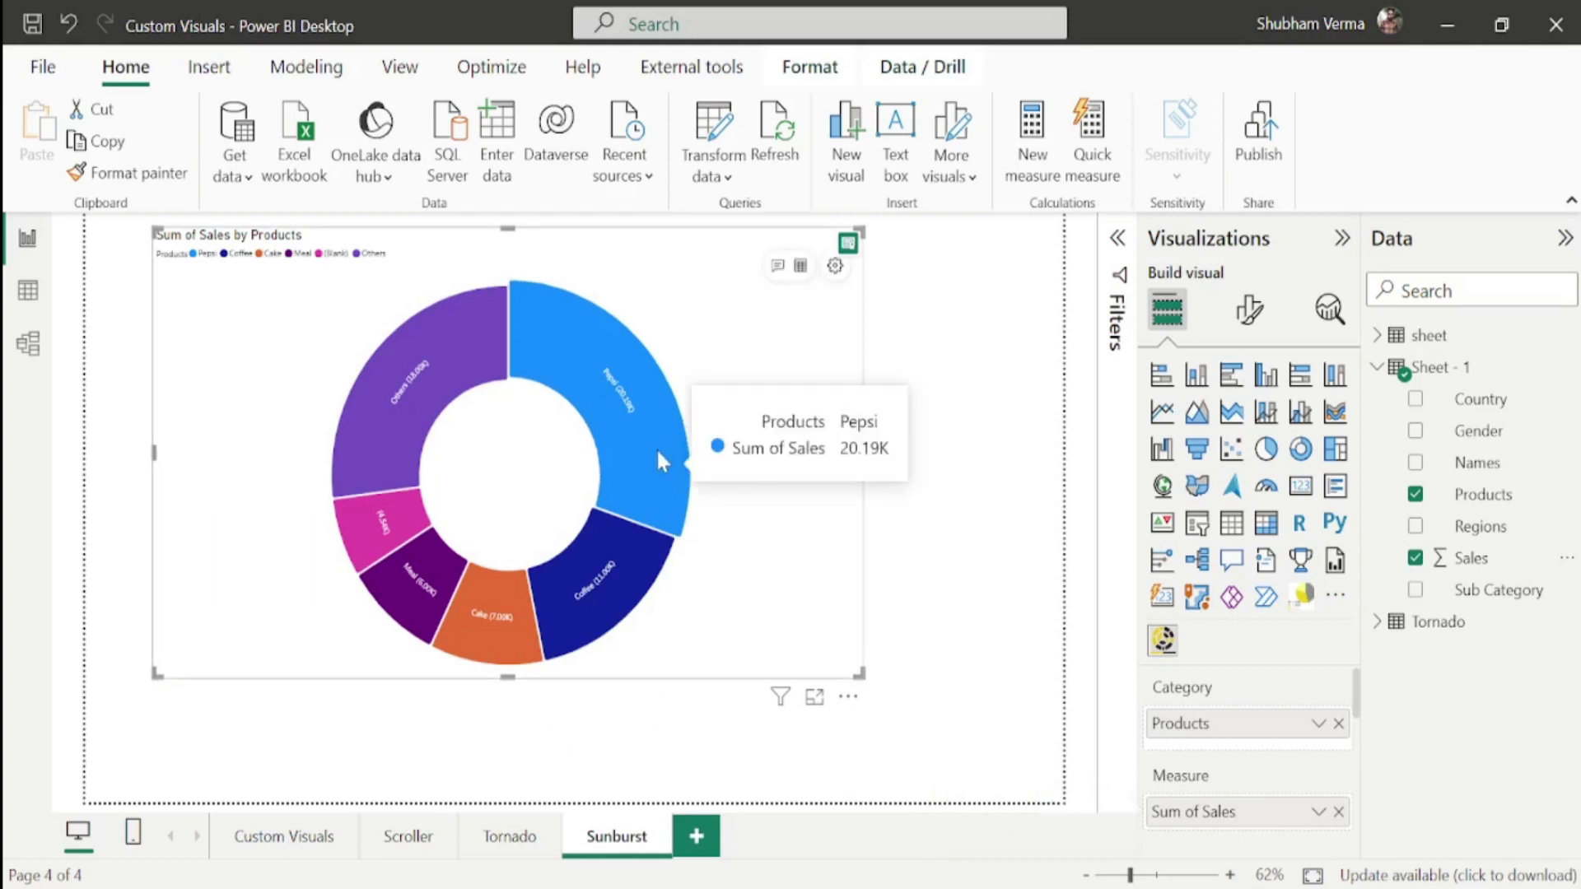
{"action": "mouse_move", "coordinate": [585, 580]}
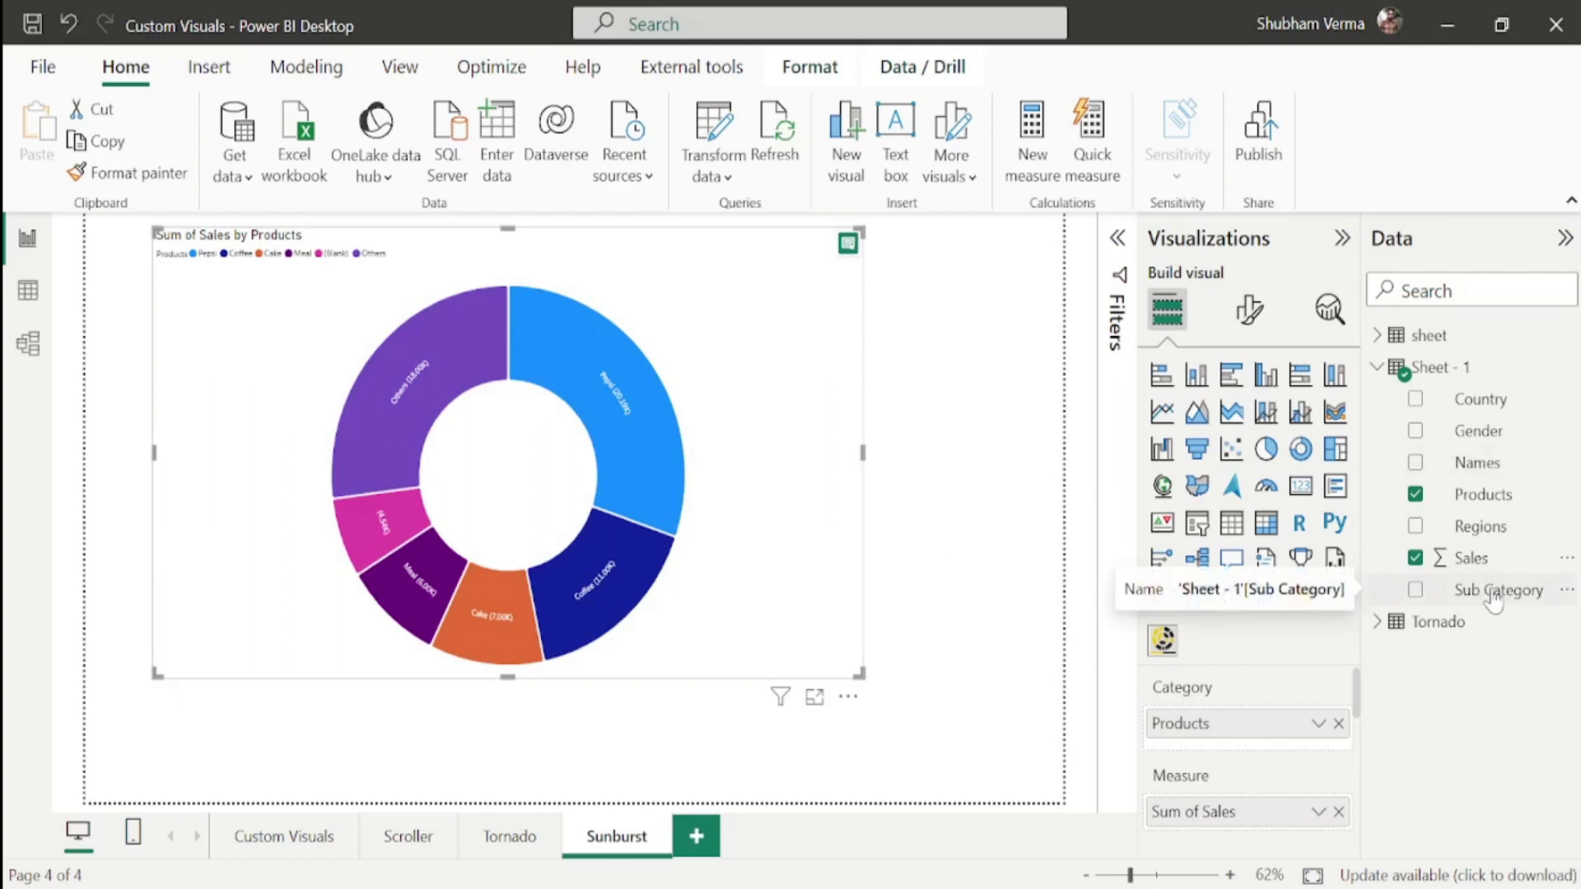
- Add Sub Category as the sunburst's second category level, below Products
{"action": "left_click_drag", "start_coordinate": [1495, 602], "coordinate": [1260, 751]}
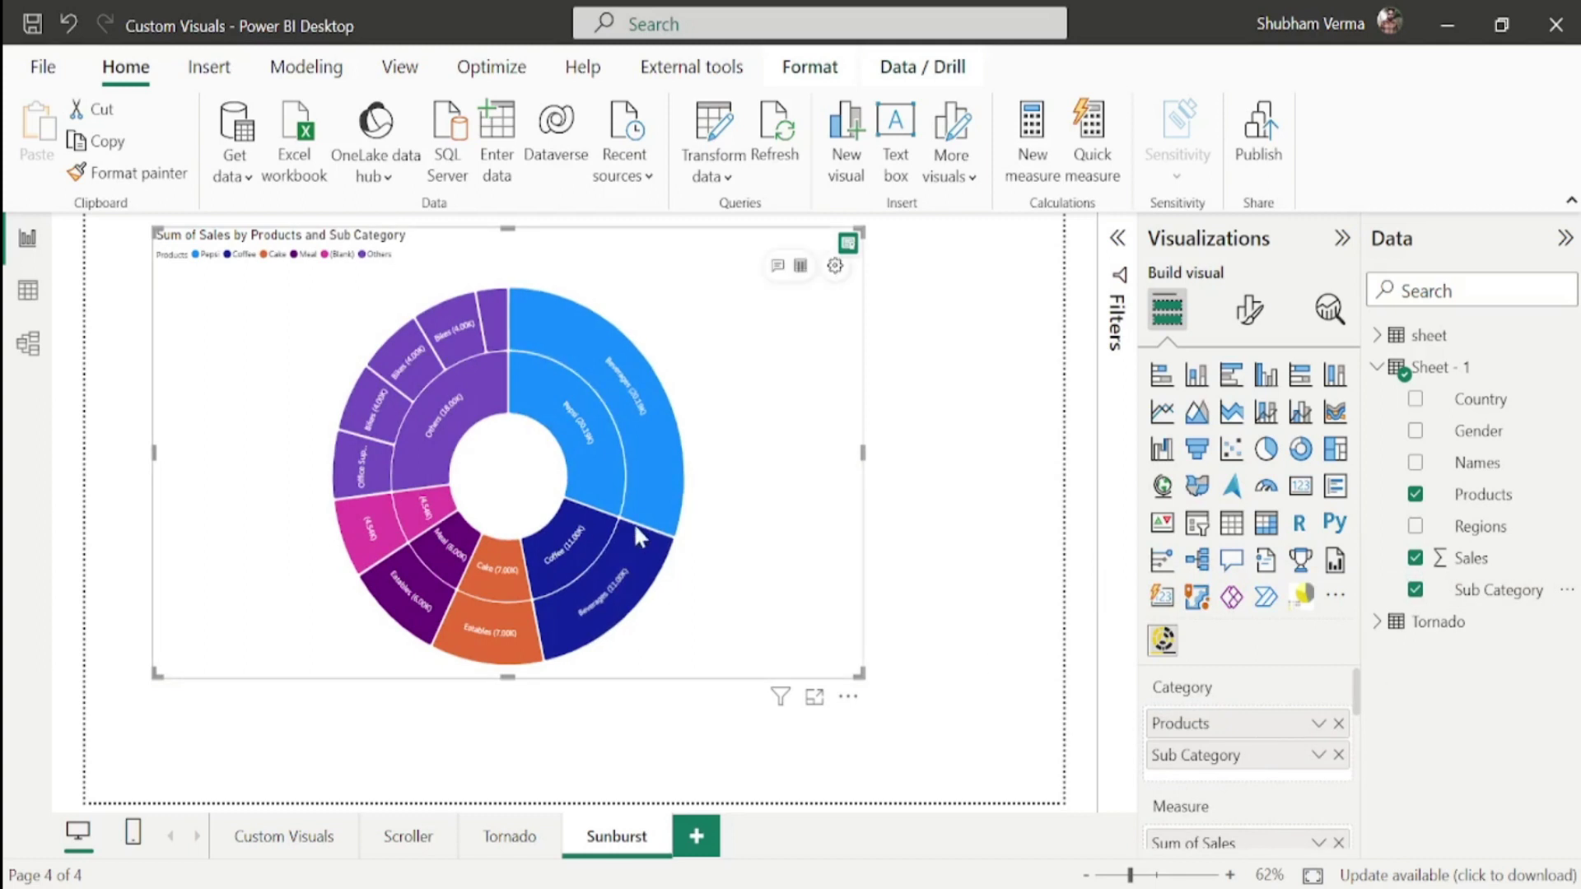
{"action": "mouse_move", "coordinate": [567, 537]}
{"action": "mouse_move", "coordinate": [617, 613]}
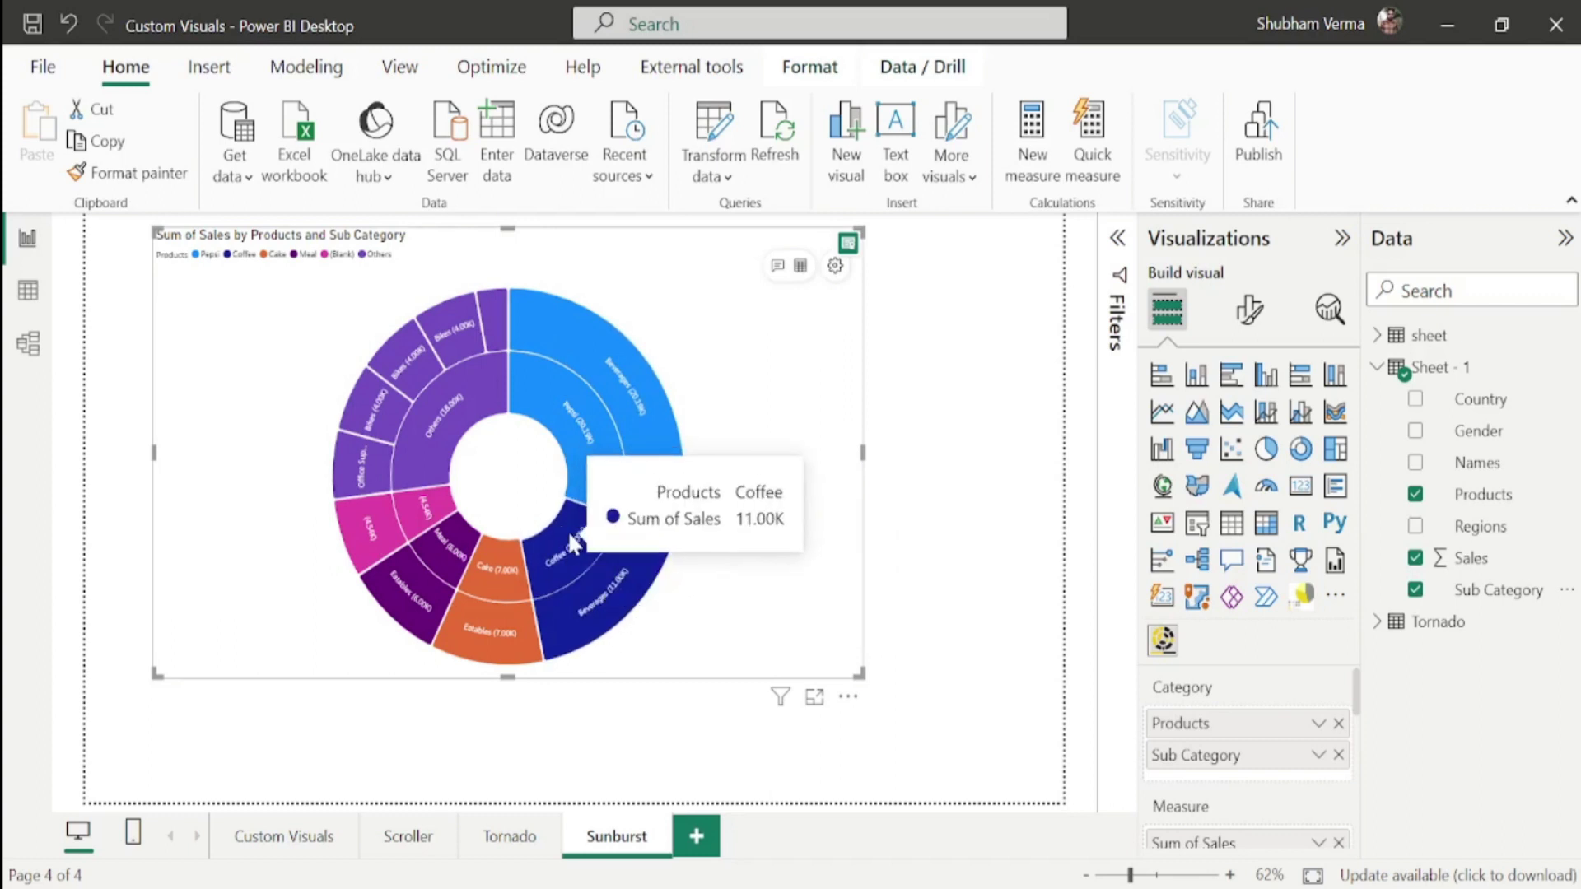
{"action": "mouse_move", "coordinate": [449, 550]}
{"action": "mouse_move", "coordinate": [421, 573]}
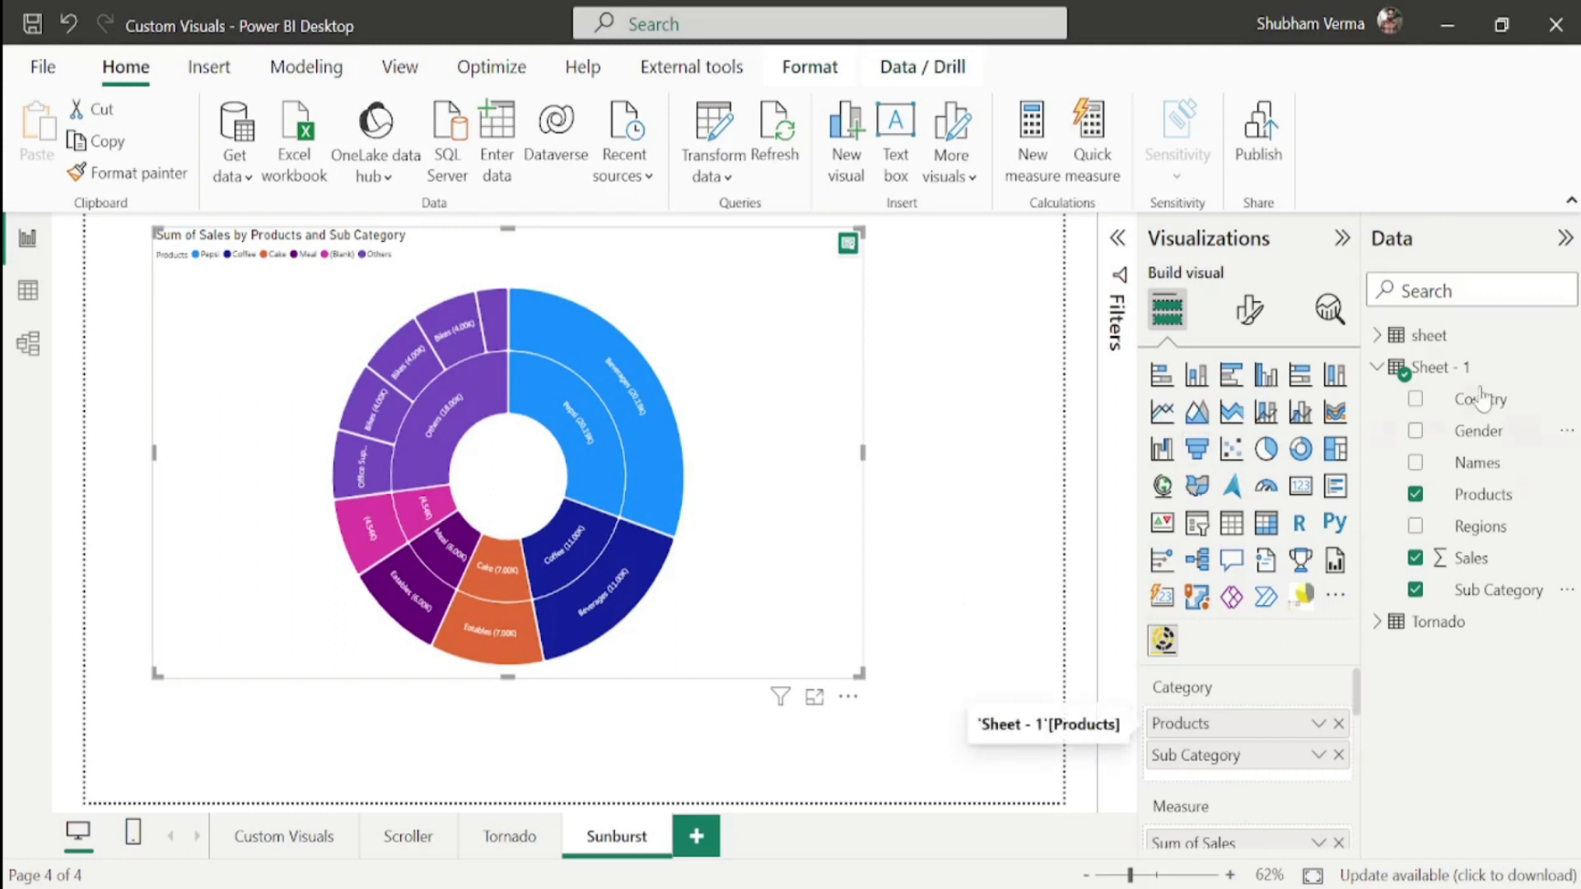
- Add Country and Regions as the sunburst's third and fourth category levels
{"action": "left_click_drag", "start_coordinate": [1500, 407], "coordinate": [1273, 774]}
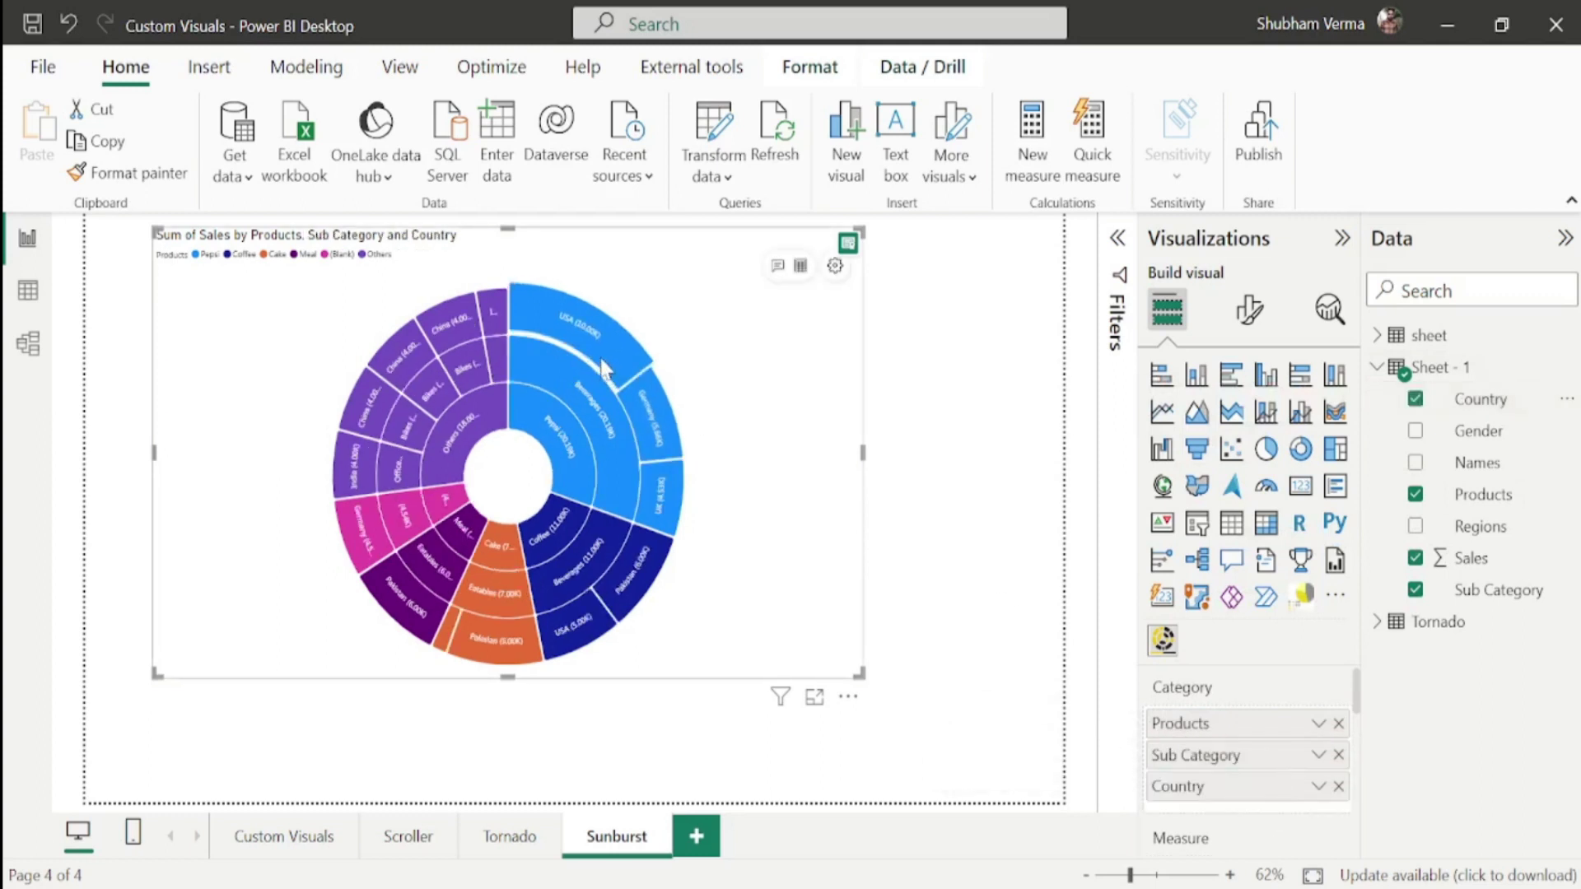
{"action": "mouse_move", "coordinate": [605, 363]}
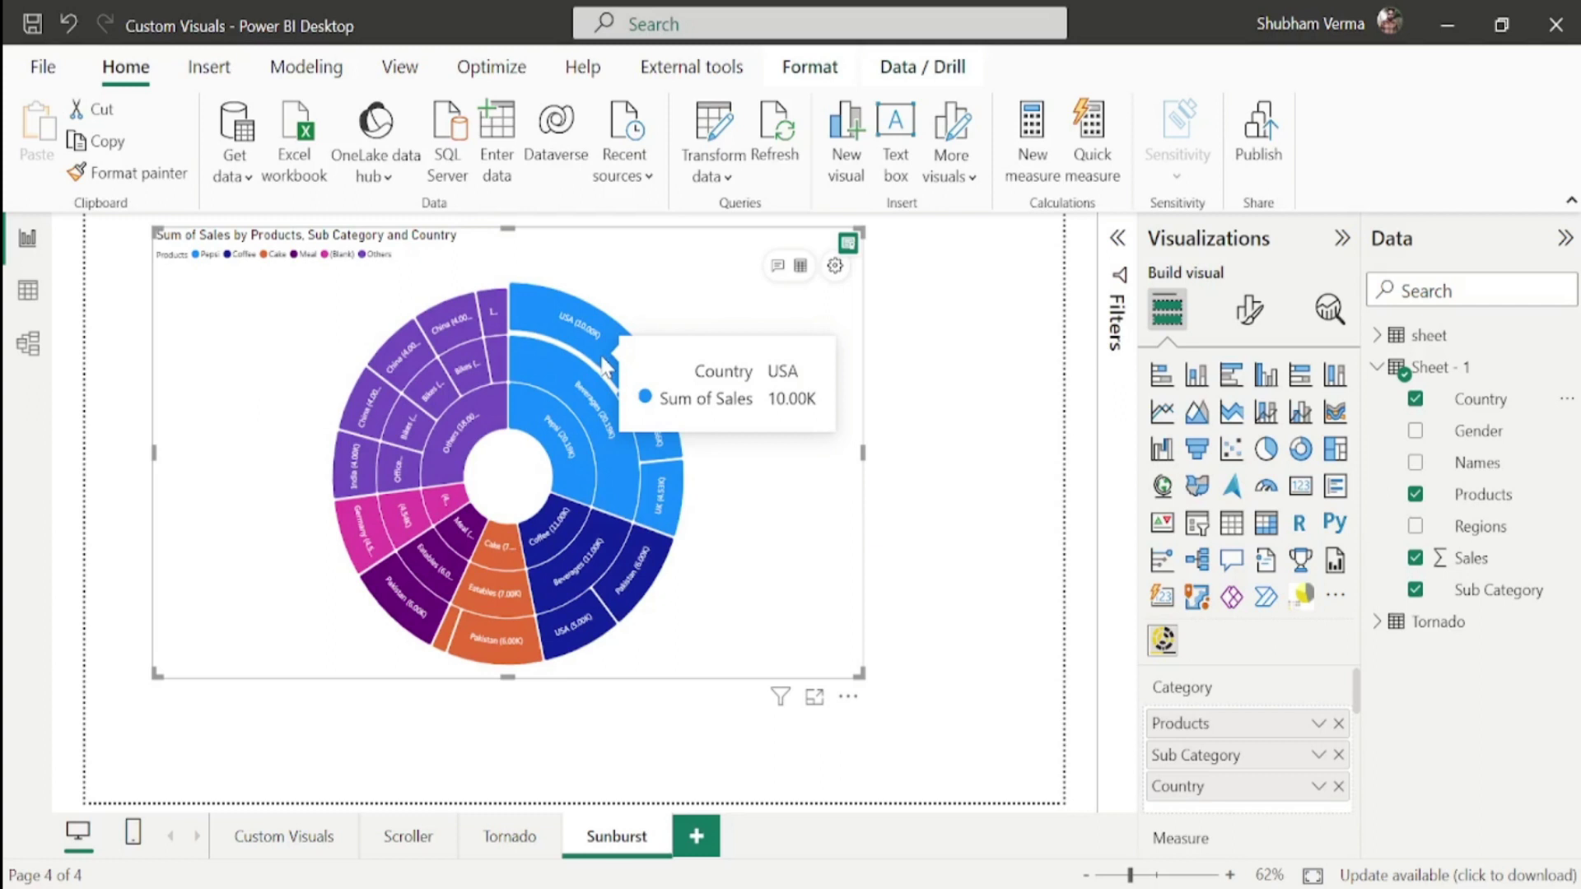
{"action": "mouse_move", "coordinate": [595, 404]}
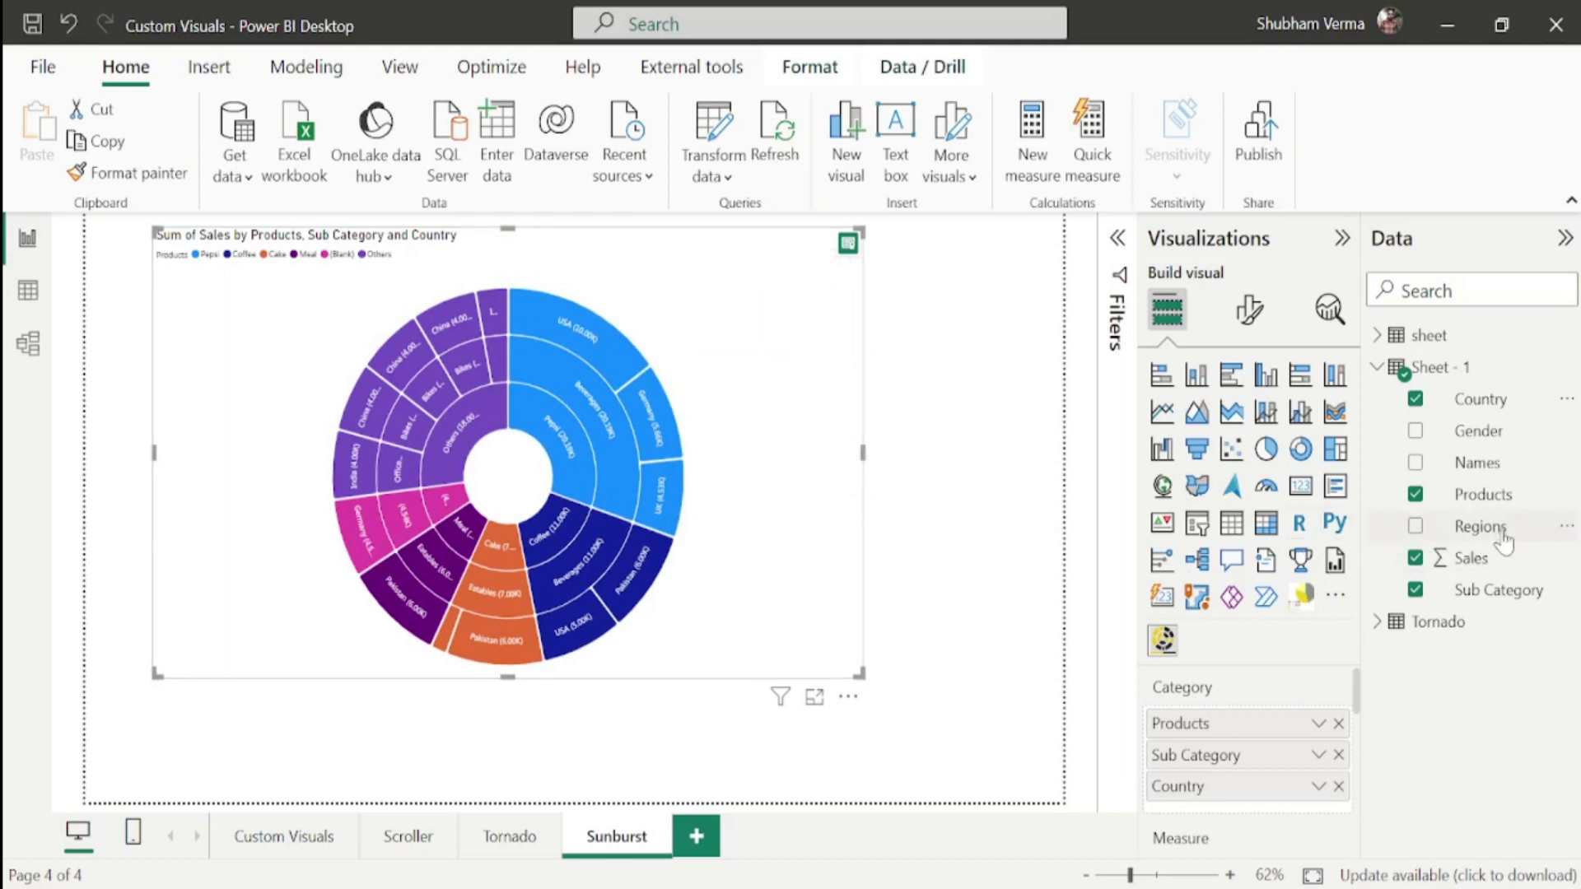
{"action": "left_click_drag", "start_coordinate": [1503, 535], "coordinate": [1272, 807]}
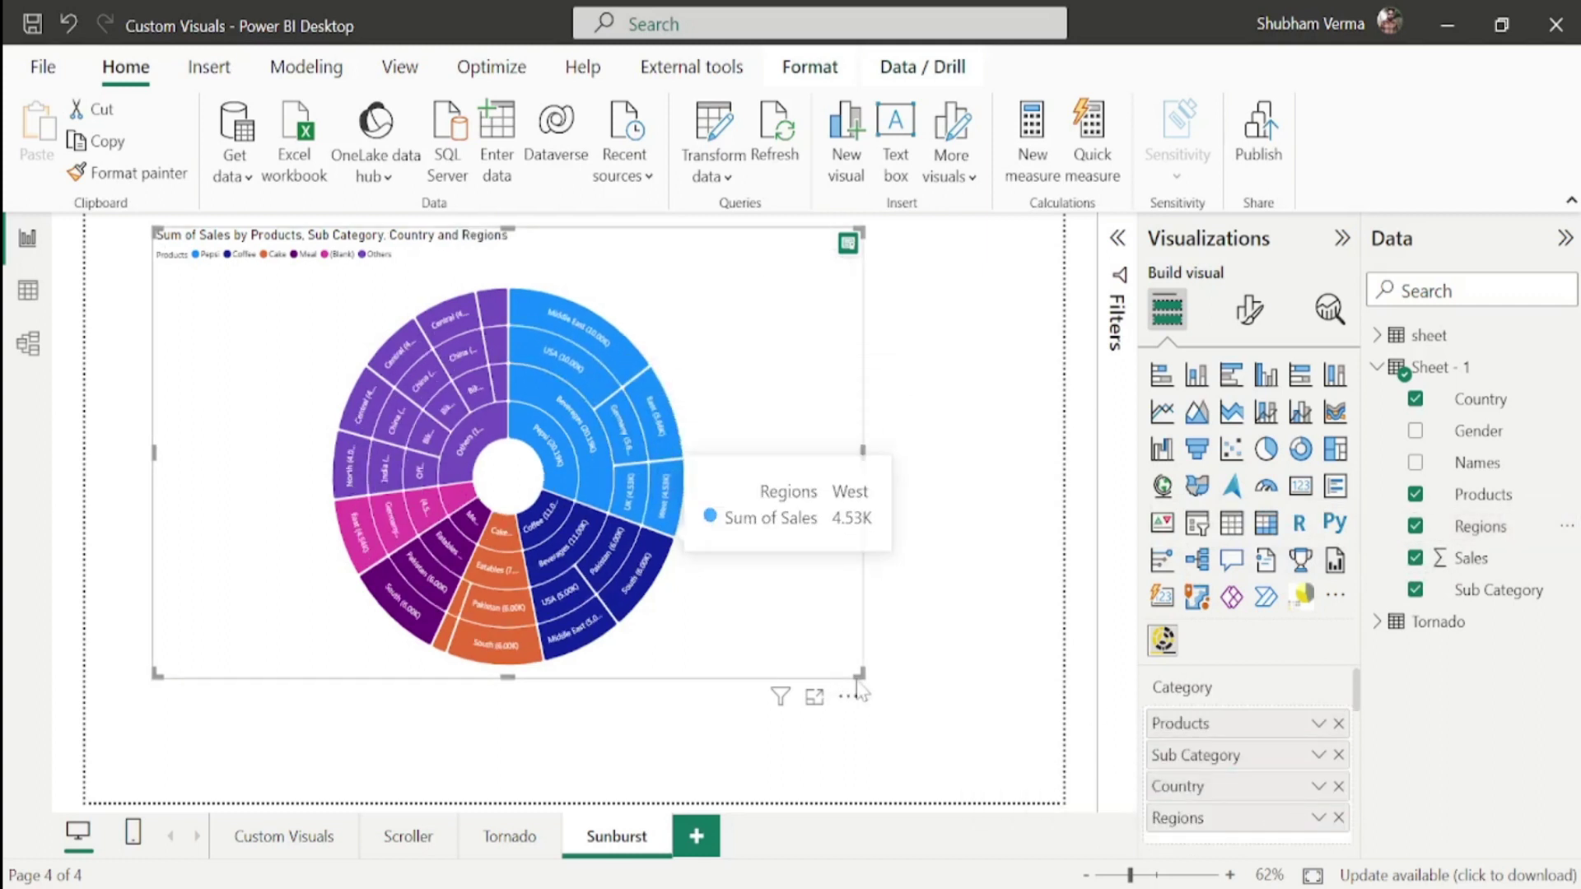
- Enlarge the sunburst to the page's lower-right corner and open its Advanced Settings
{"action": "left_click_drag", "start_coordinate": [861, 668], "coordinate": [1061, 812]}
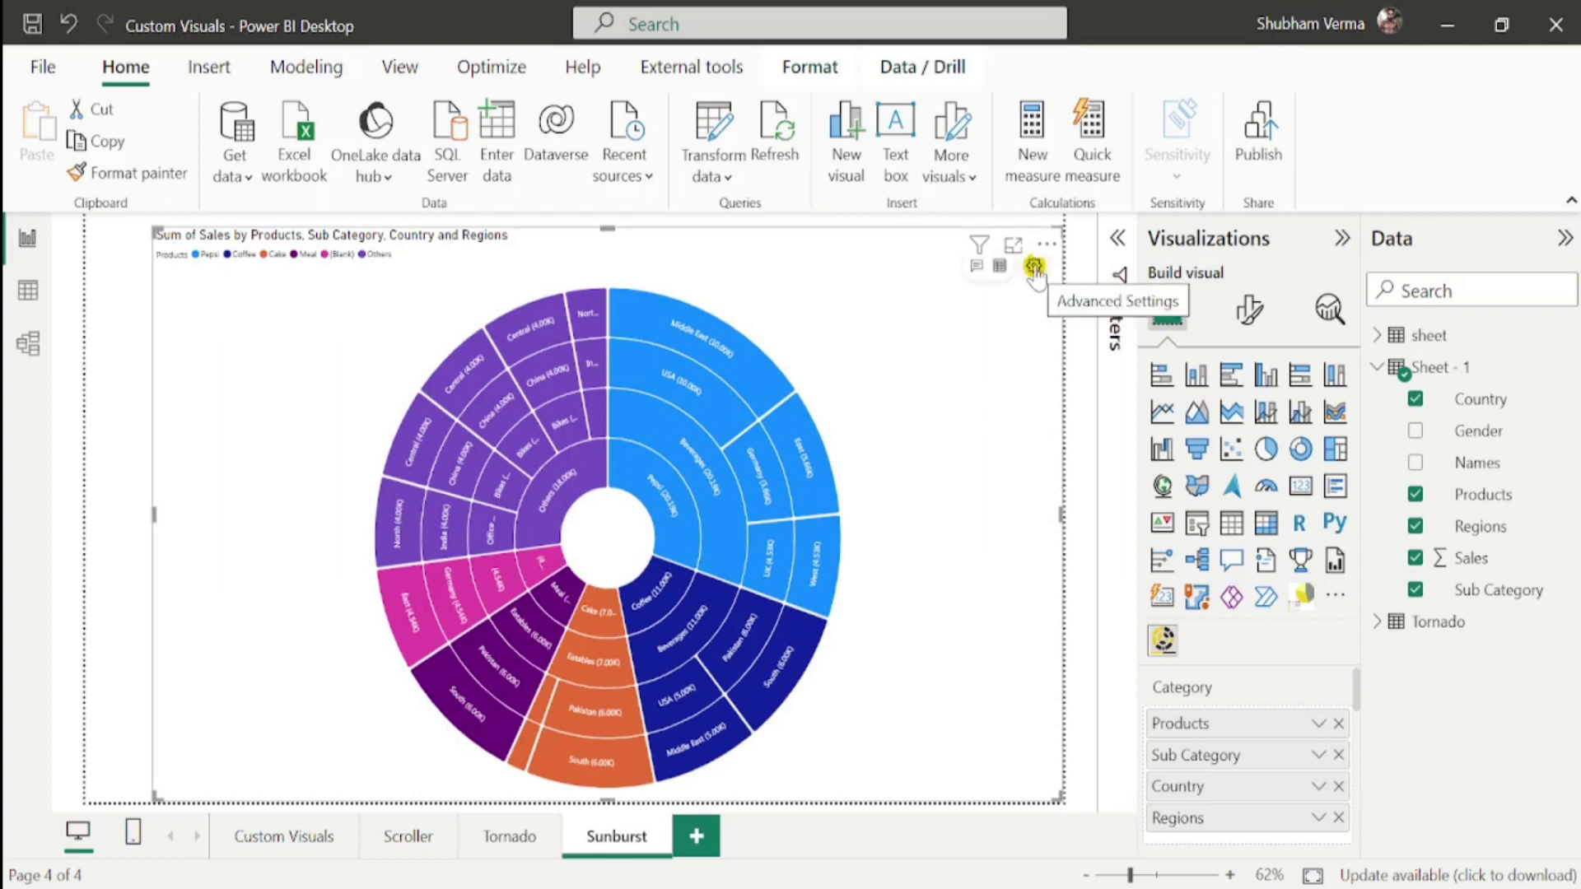
{"action": "left_click", "coordinate": [1034, 266]}
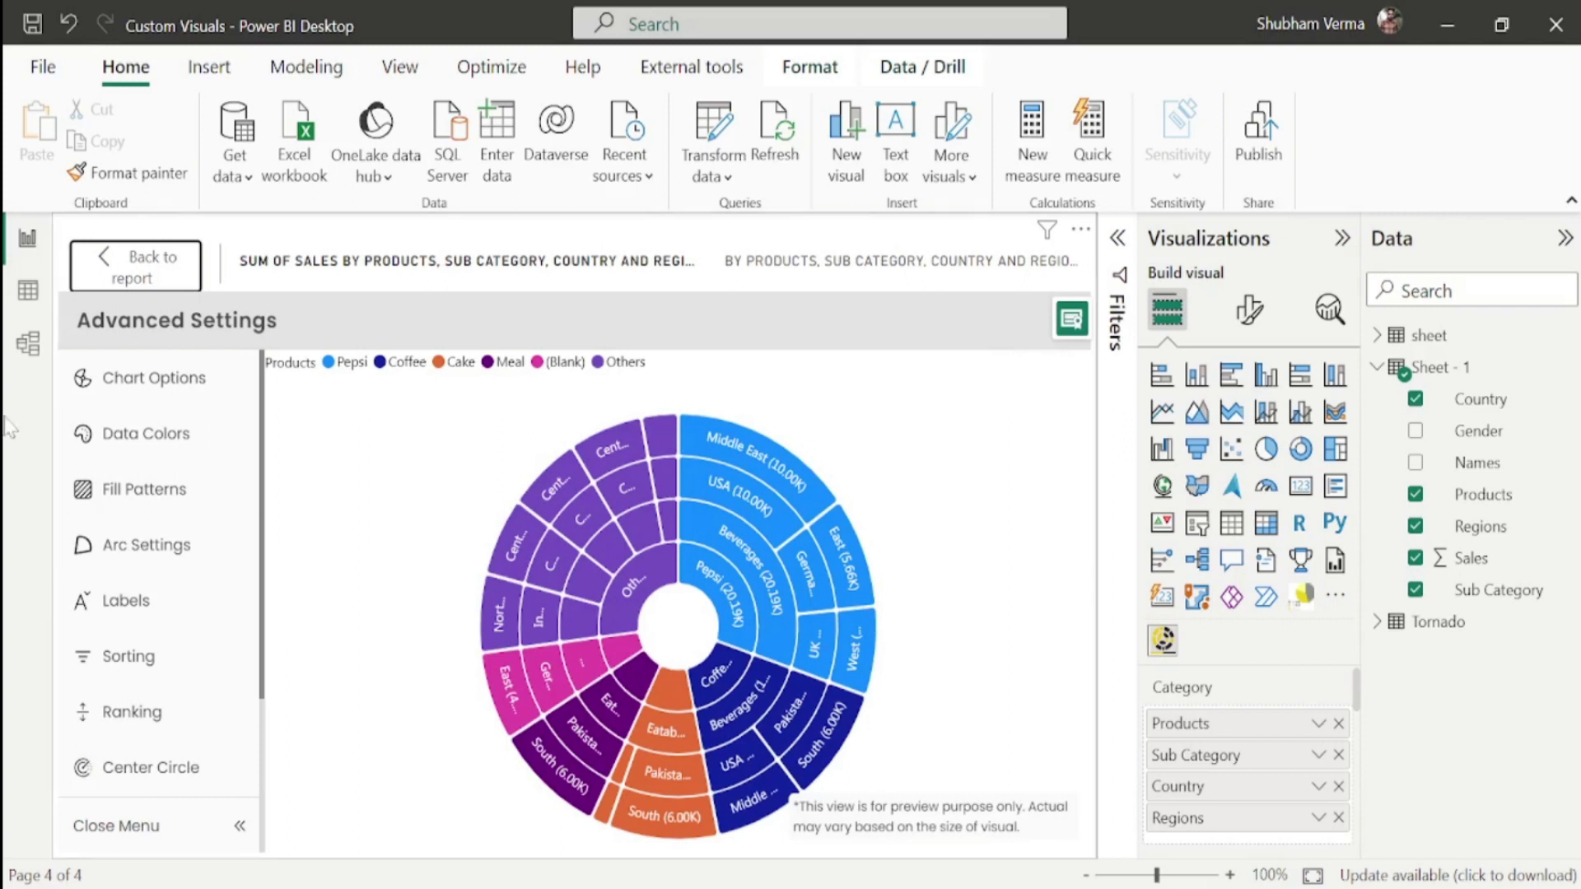
- Apply the half-circle style to the sunburst in the chart options
{"action": "left_click", "coordinate": [167, 384]}
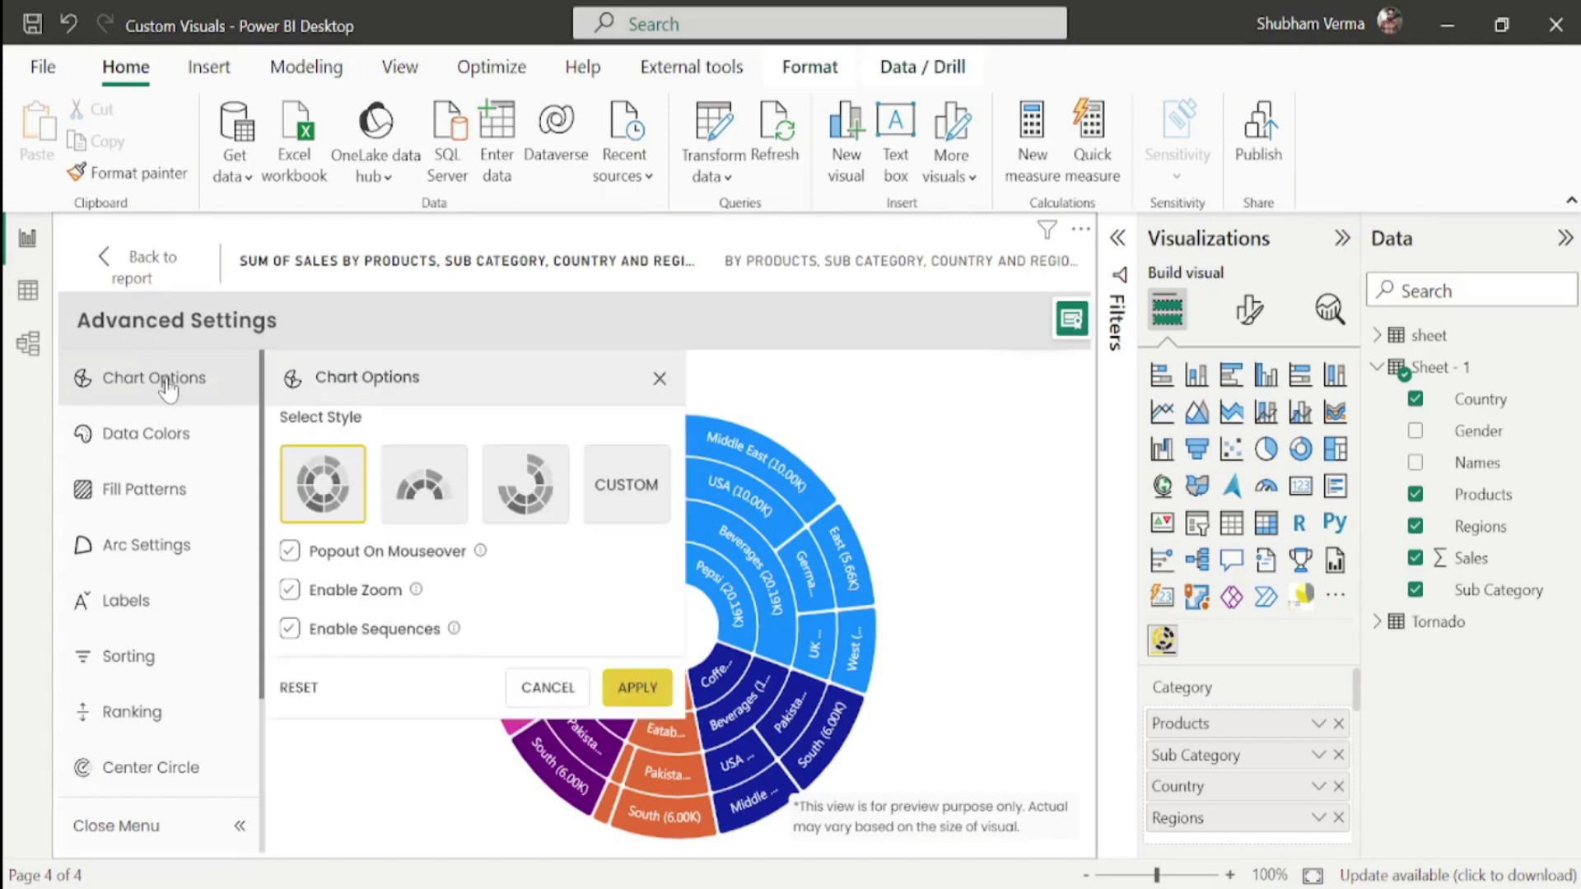
{"action": "left_click", "coordinate": [436, 498]}
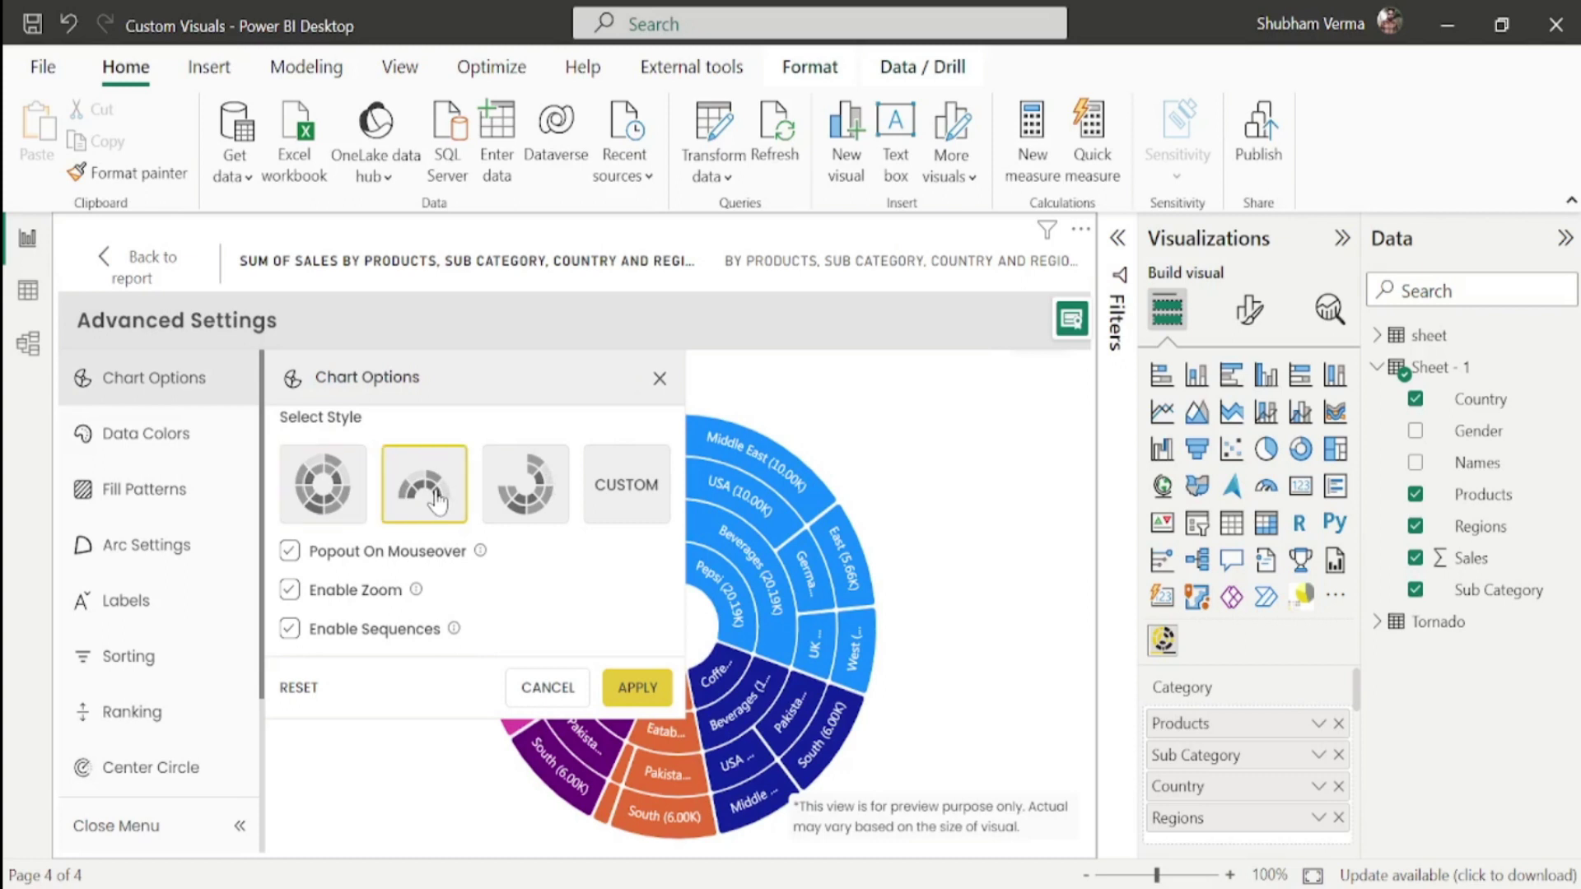
{"action": "left_click", "coordinate": [638, 687]}
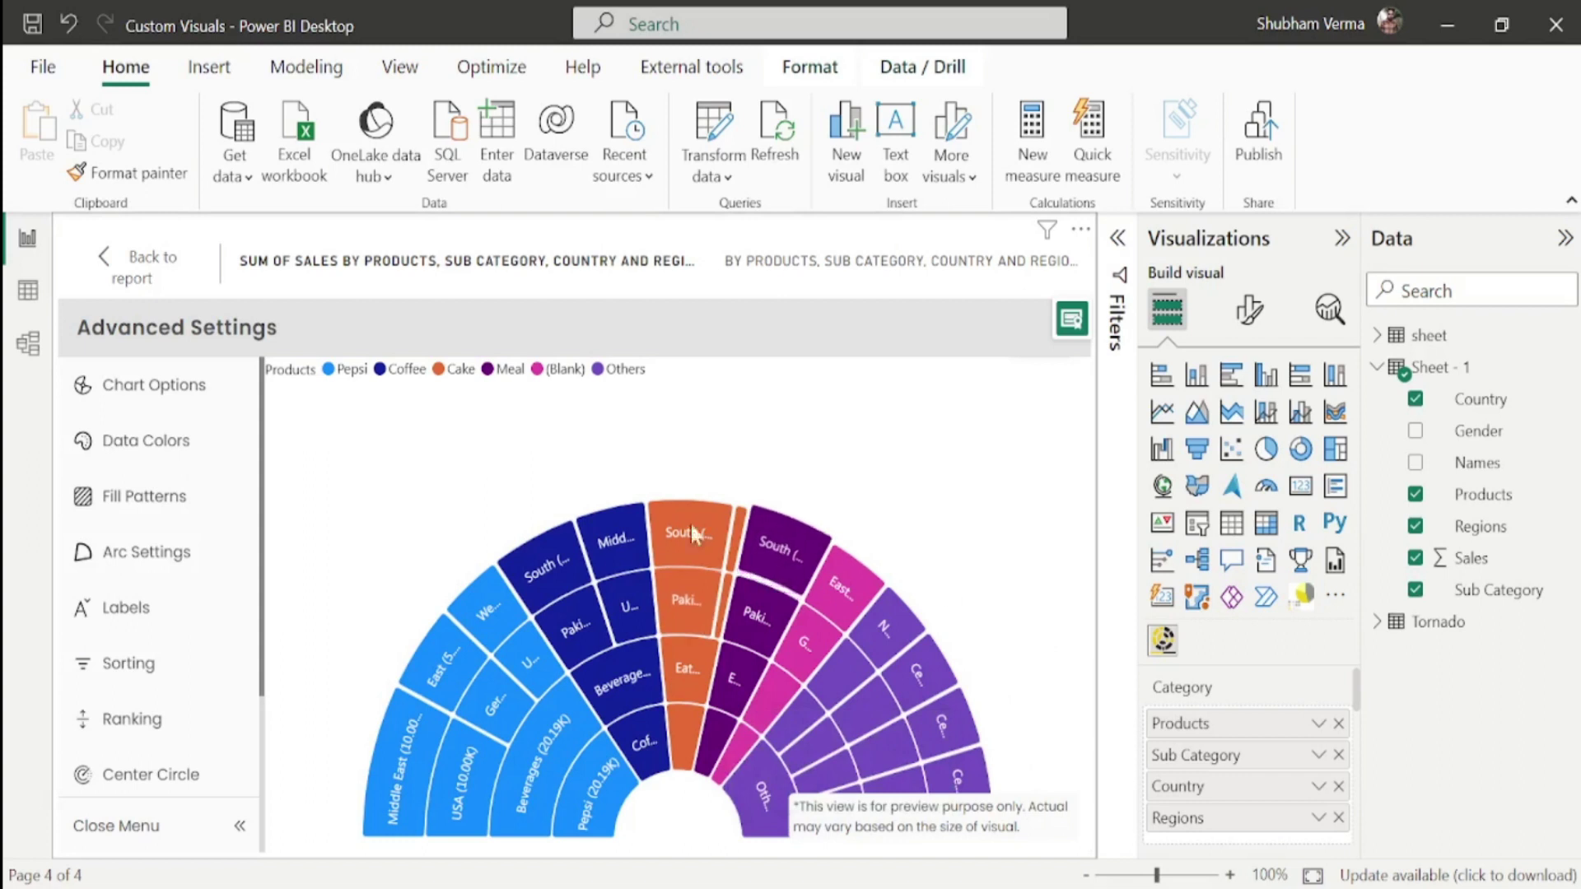
{"action": "mouse_move", "coordinate": [807, 636]}
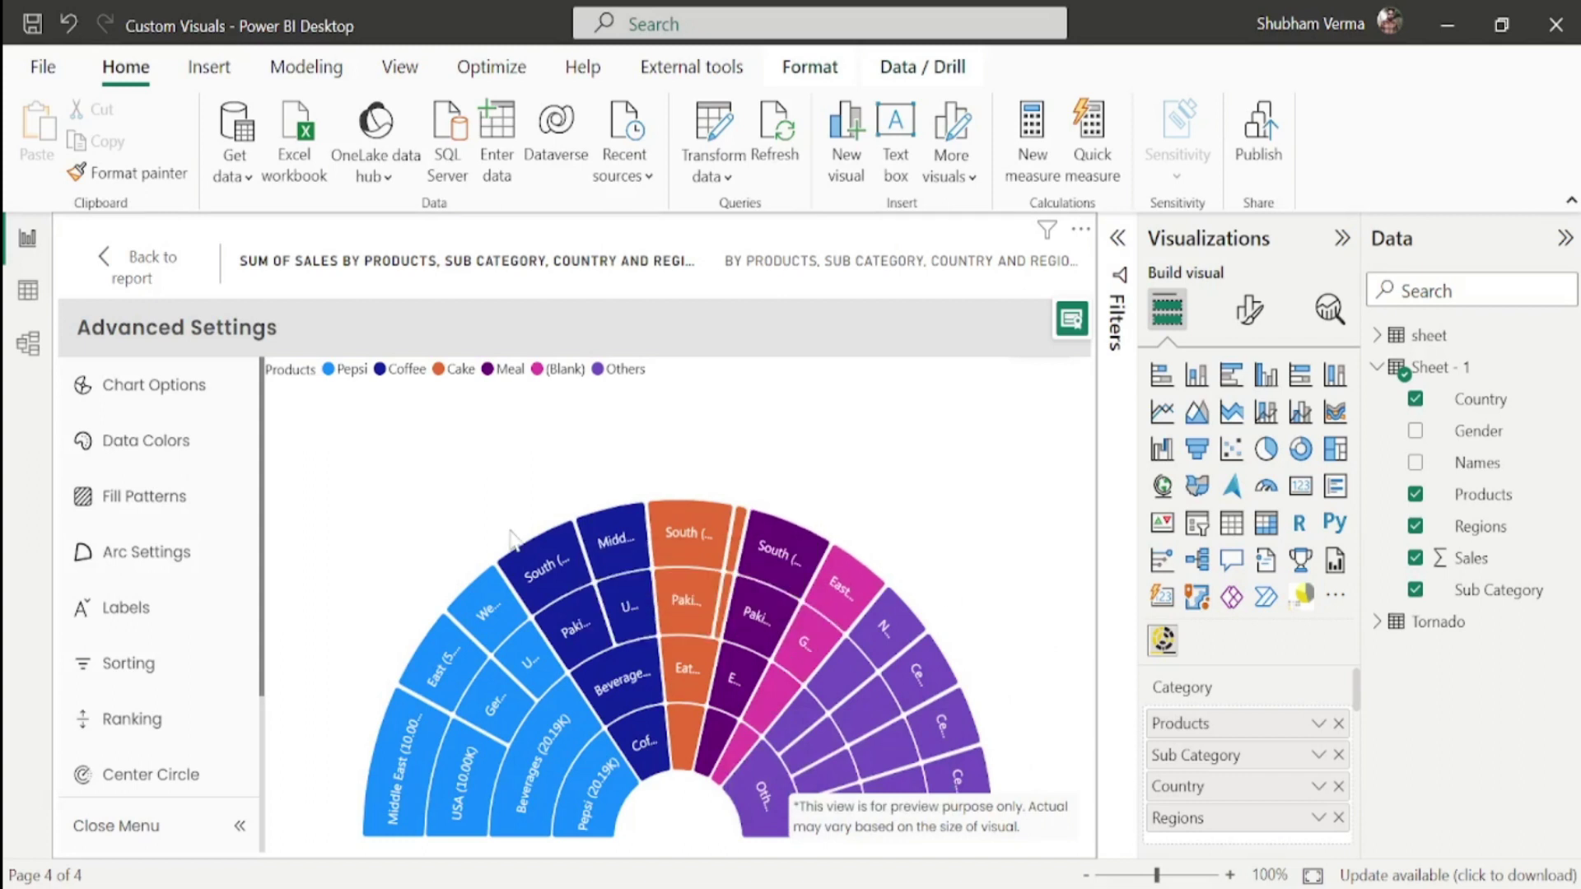
- Switch the sunburst's chart style back to the full circle and apply it
{"action": "left_click", "coordinate": [201, 394]}
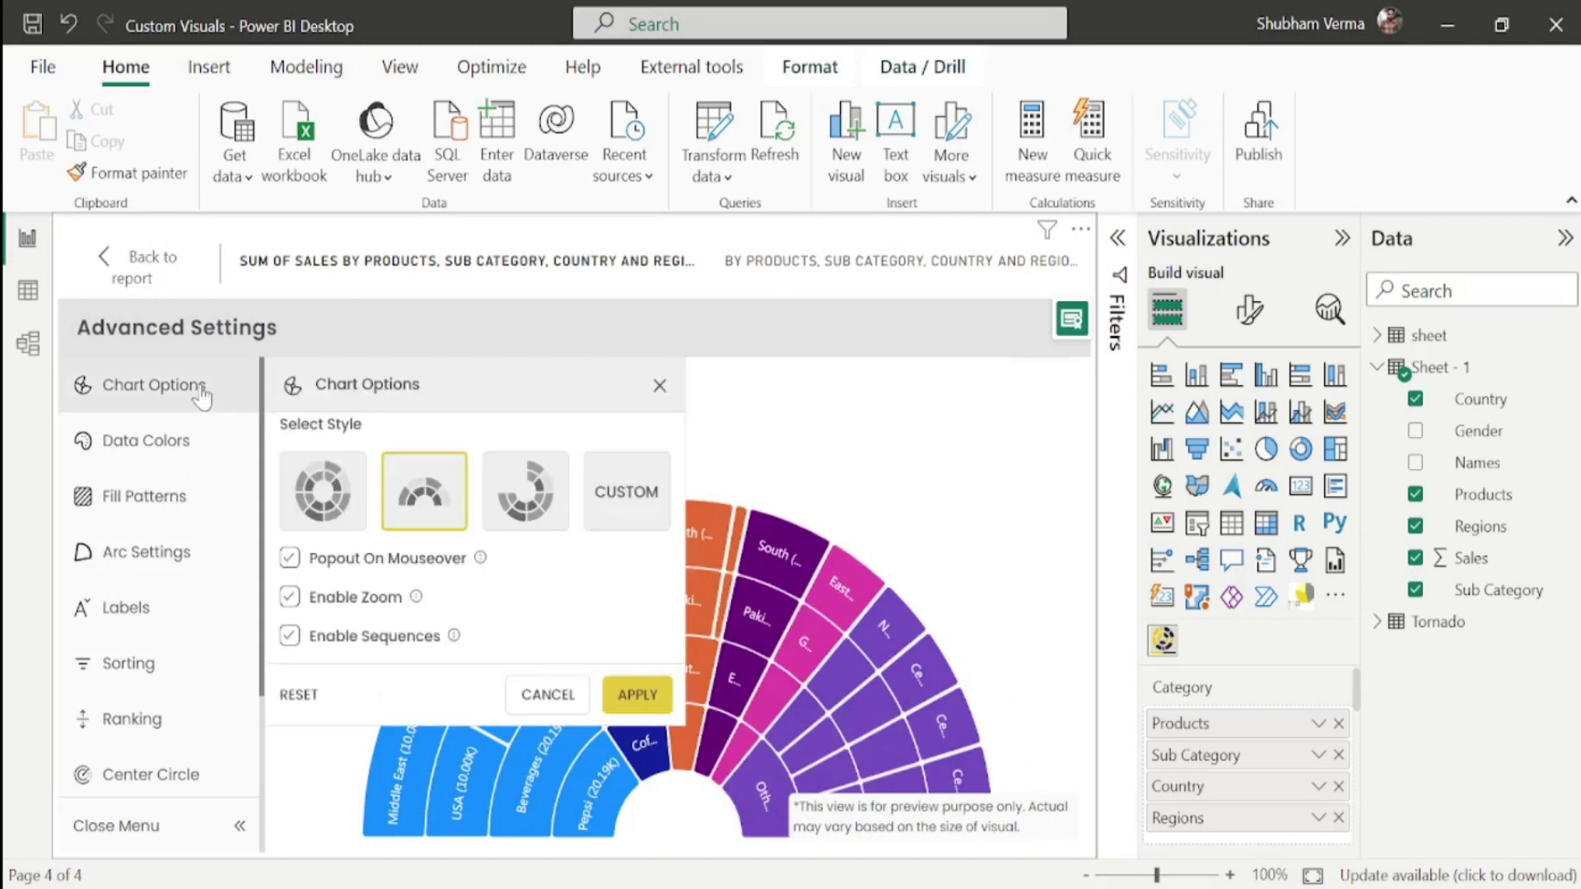
{"action": "left_click", "coordinate": [329, 492]}
{"action": "left_click", "coordinate": [638, 694]}
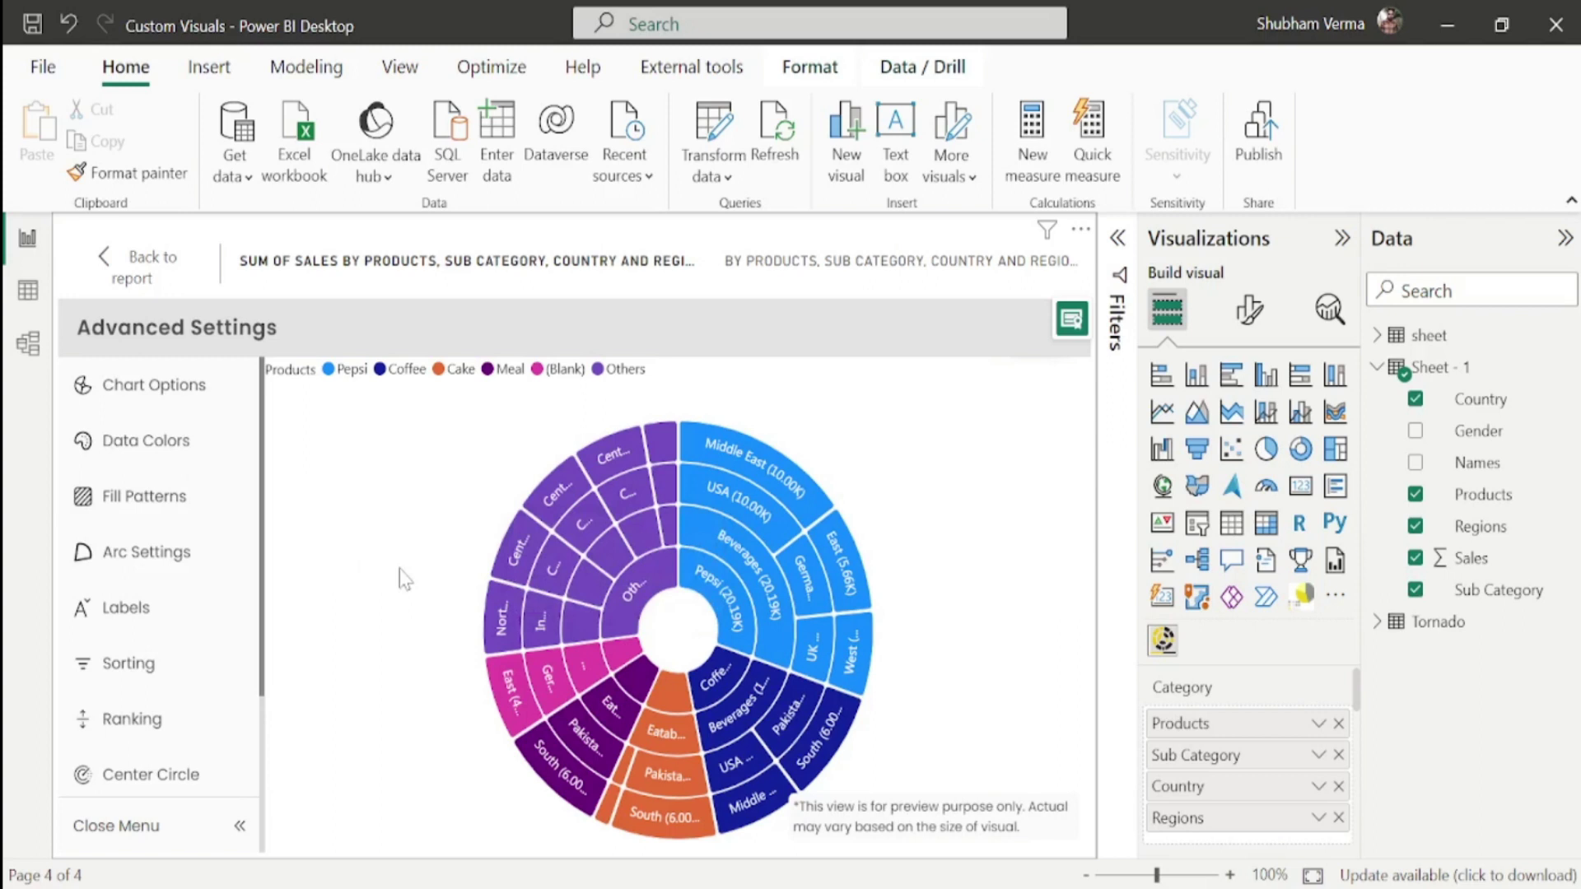
- Apply a Gradient color palette to the sunburst's data, with green 2CA85B as the minimum color
{"action": "left_click", "coordinate": [188, 453]}
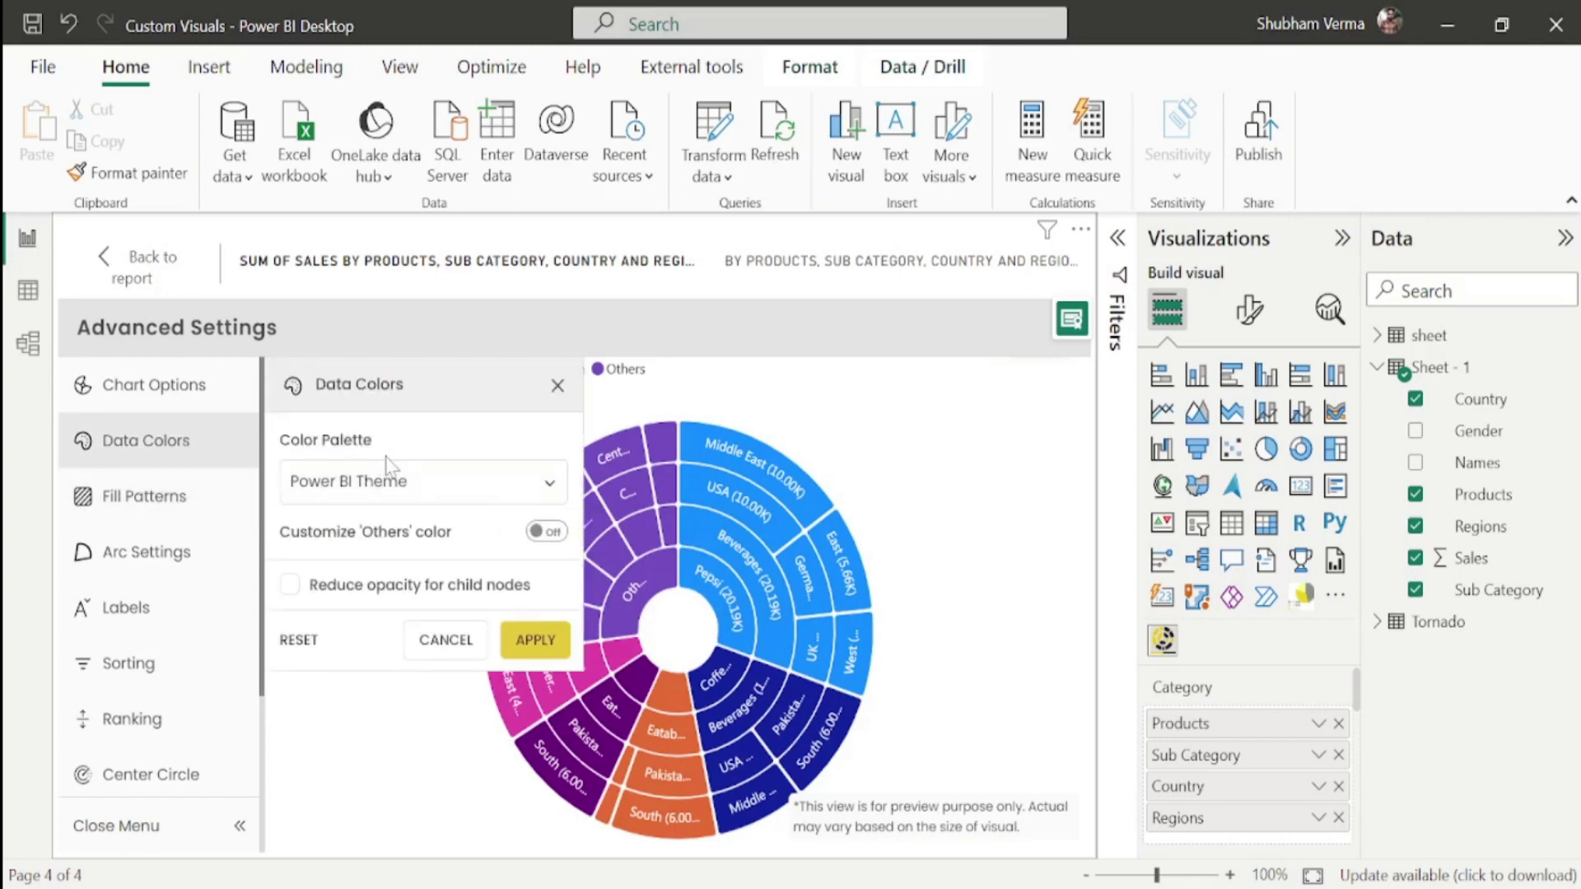
{"action": "left_click", "coordinate": [546, 491]}
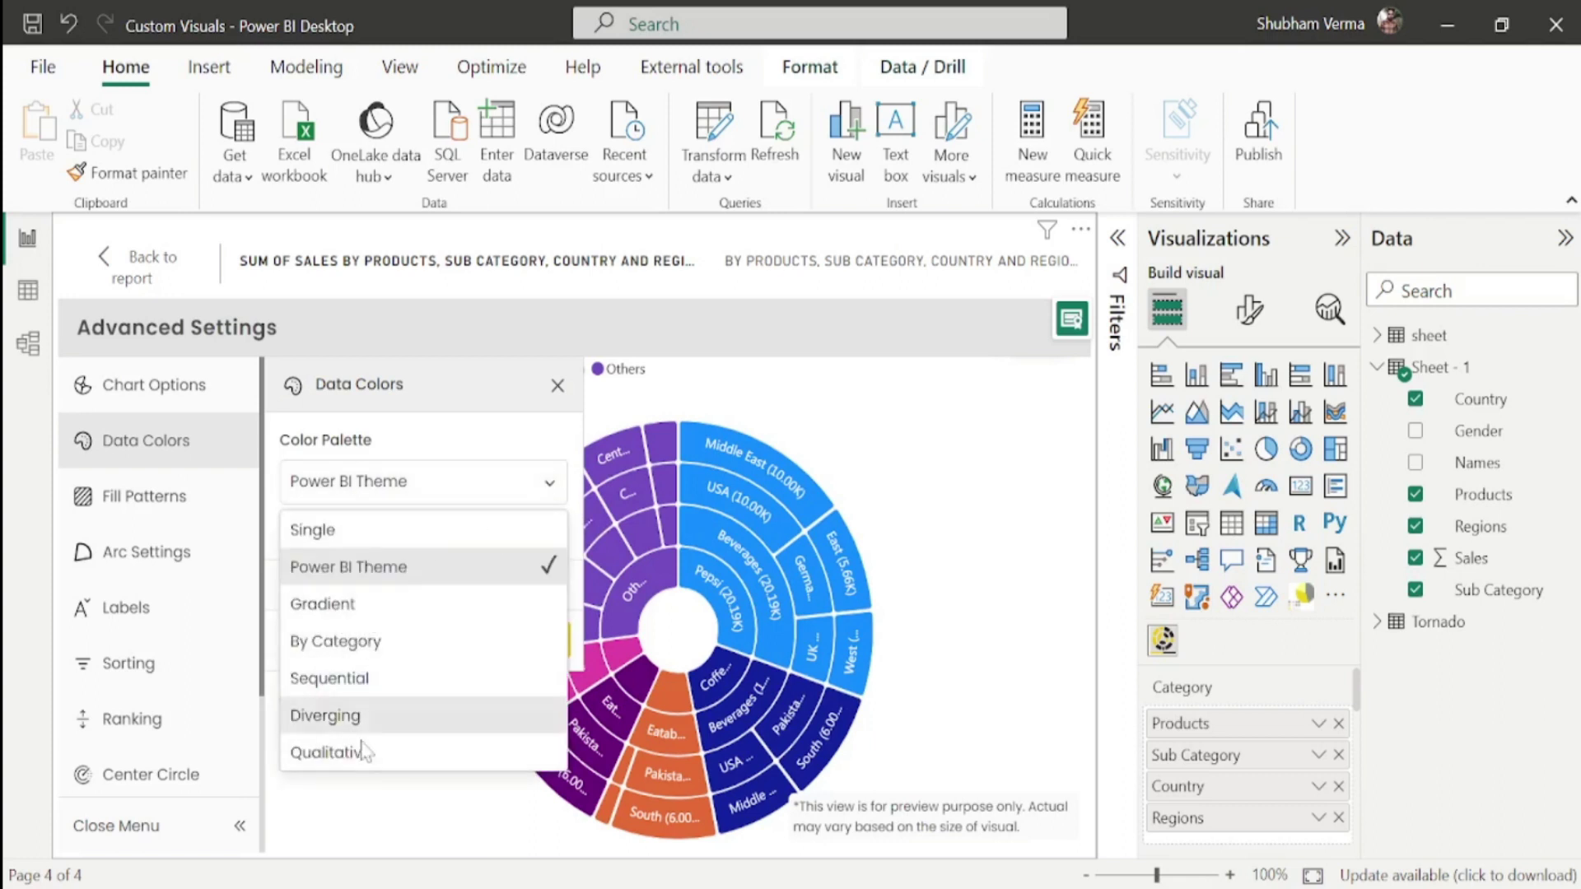
{"action": "left_click", "coordinate": [359, 609]}
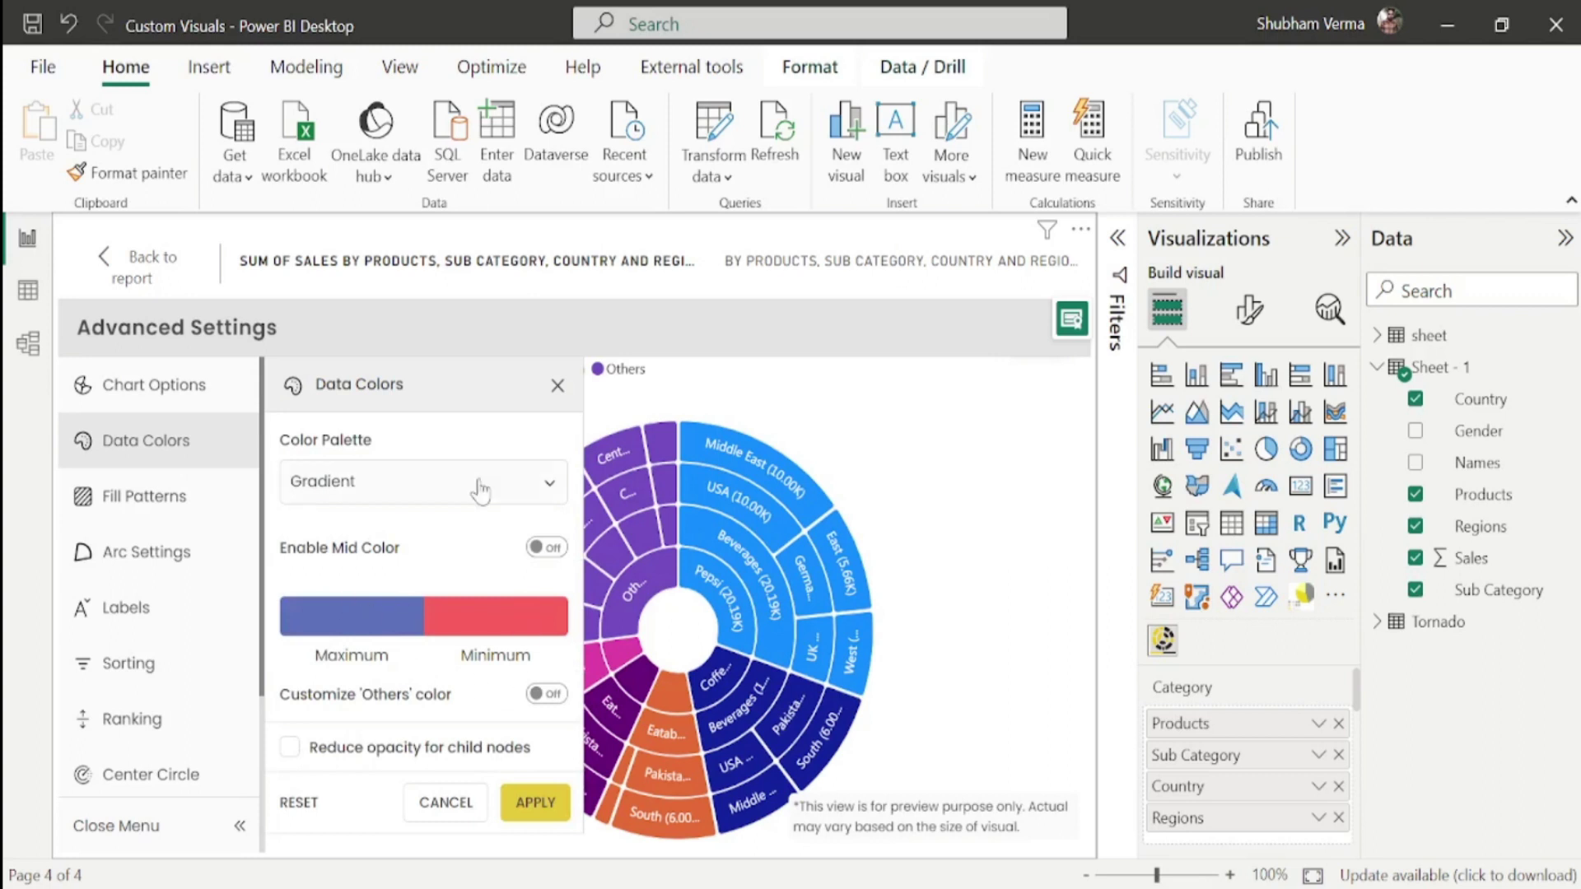
{"action": "left_click", "coordinate": [466, 636]}
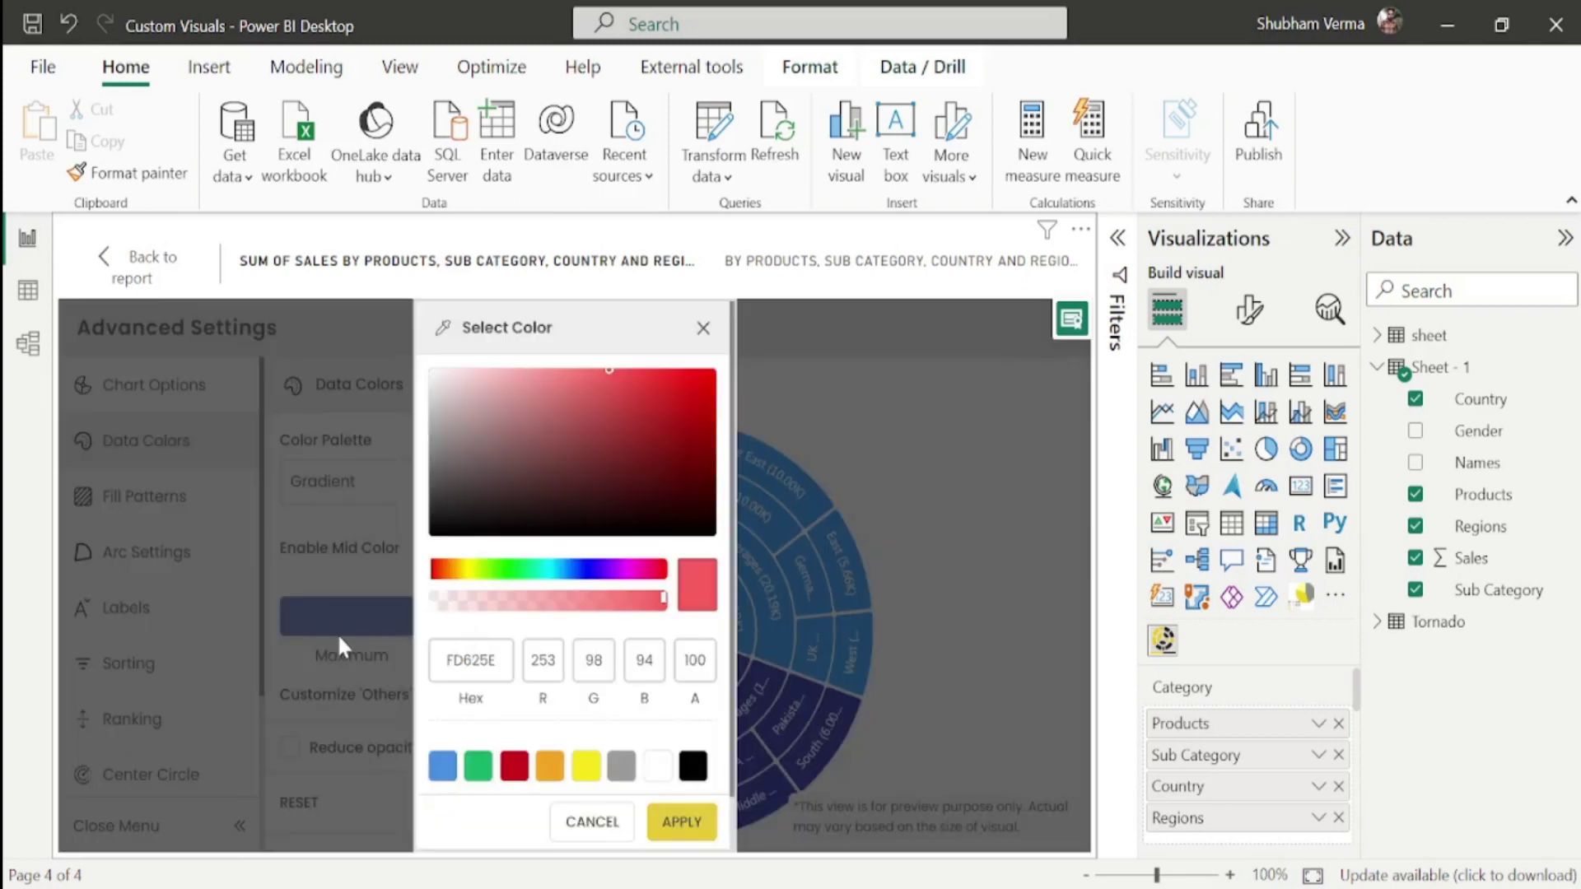
{"action": "left_click", "coordinate": [639, 425]}
{"action": "left_click", "coordinate": [522, 569]}
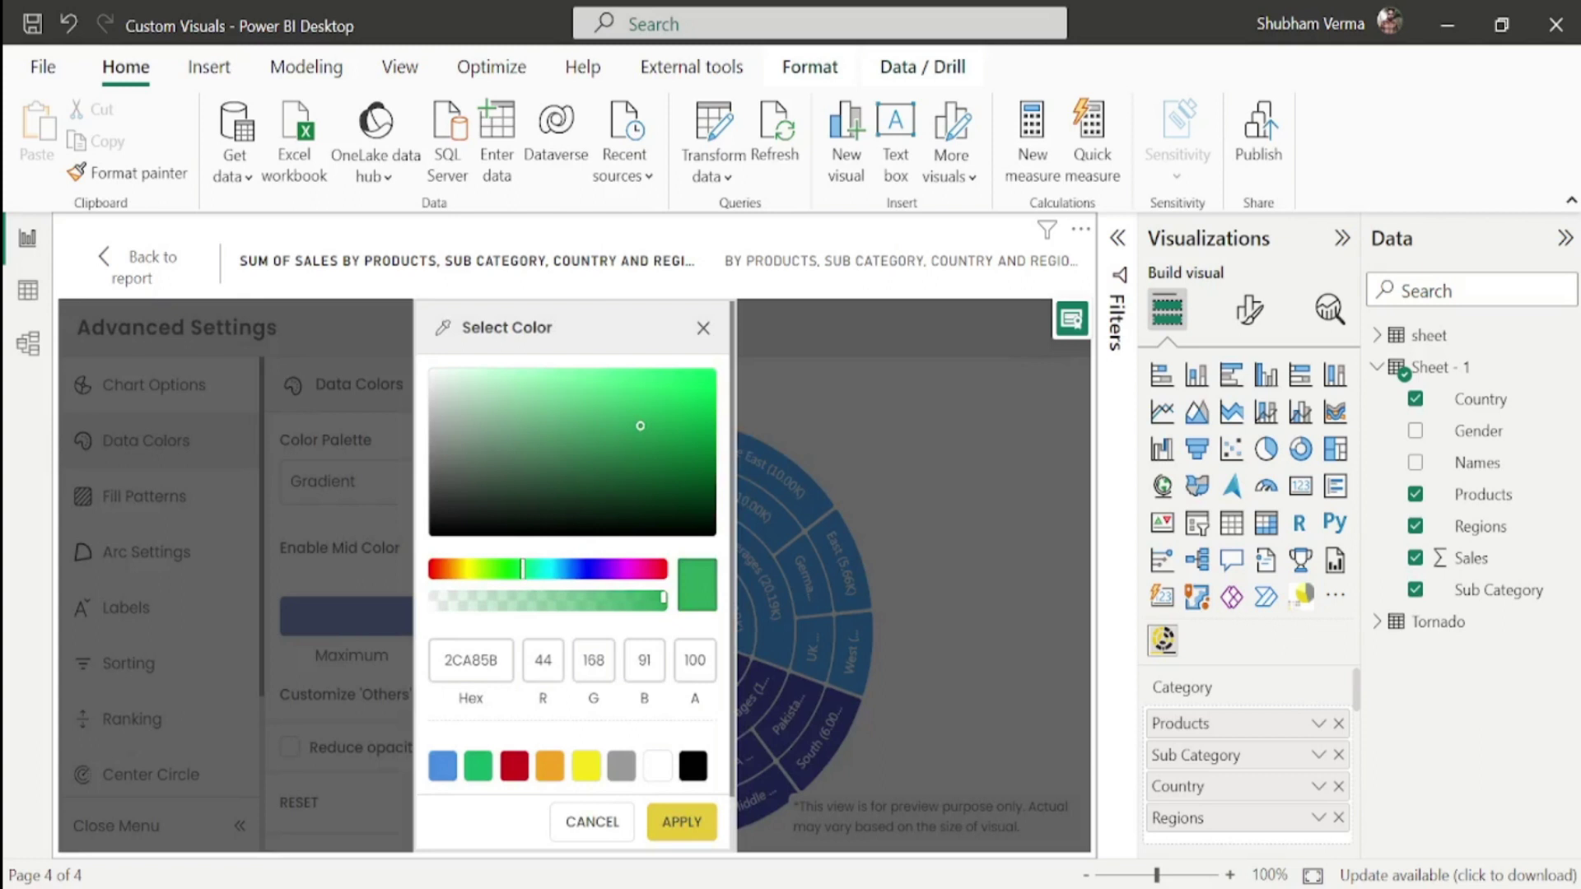
{"action": "left_click", "coordinate": [682, 822]}
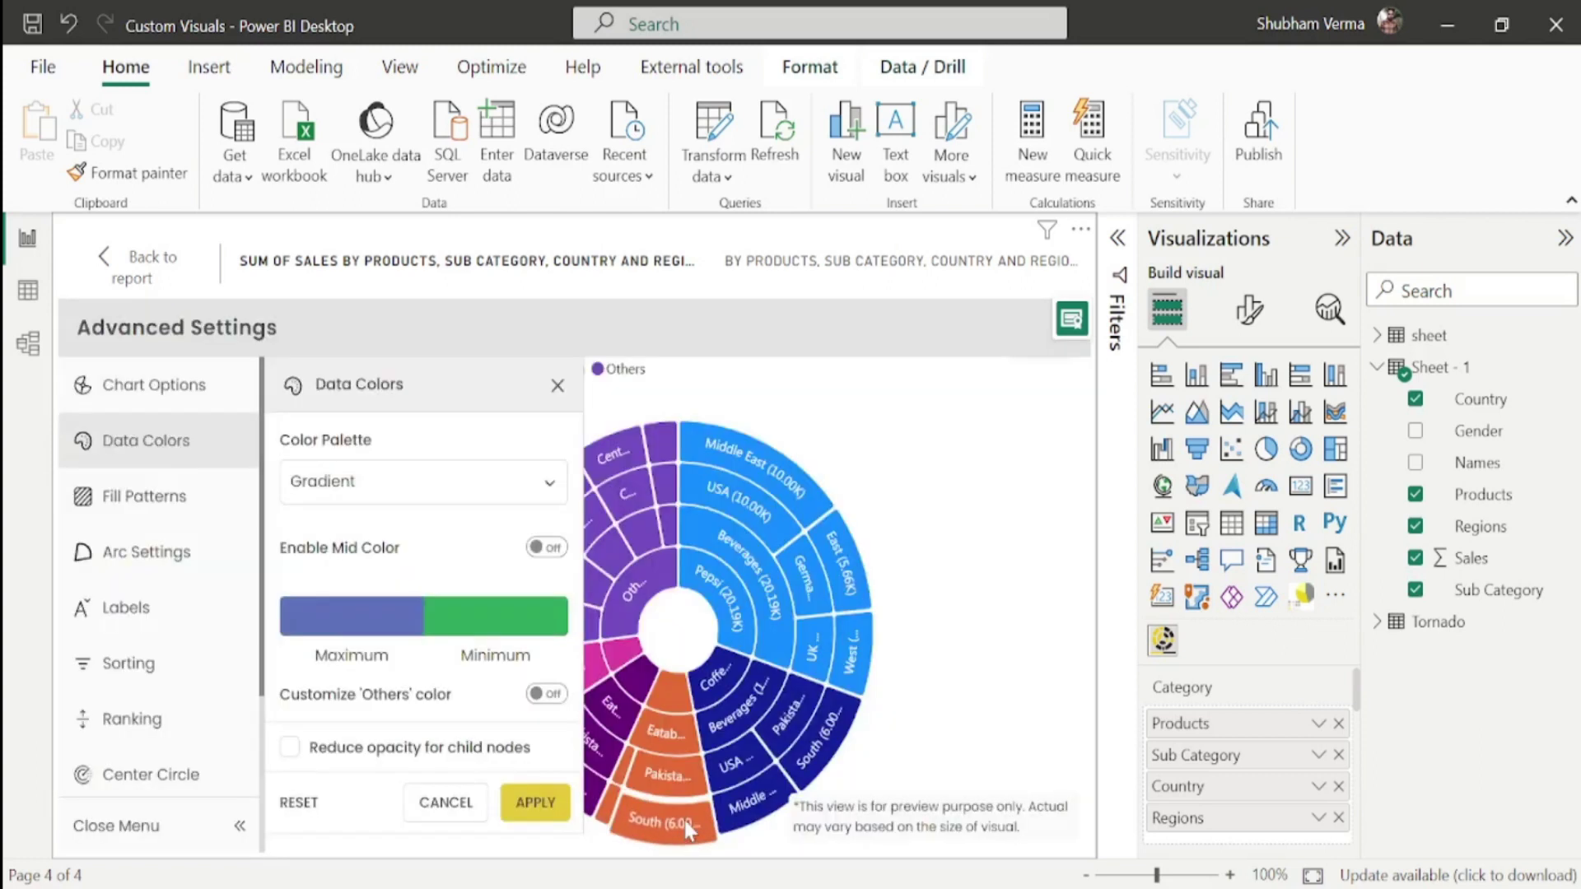
{"action": "left_click", "coordinate": [535, 803]}
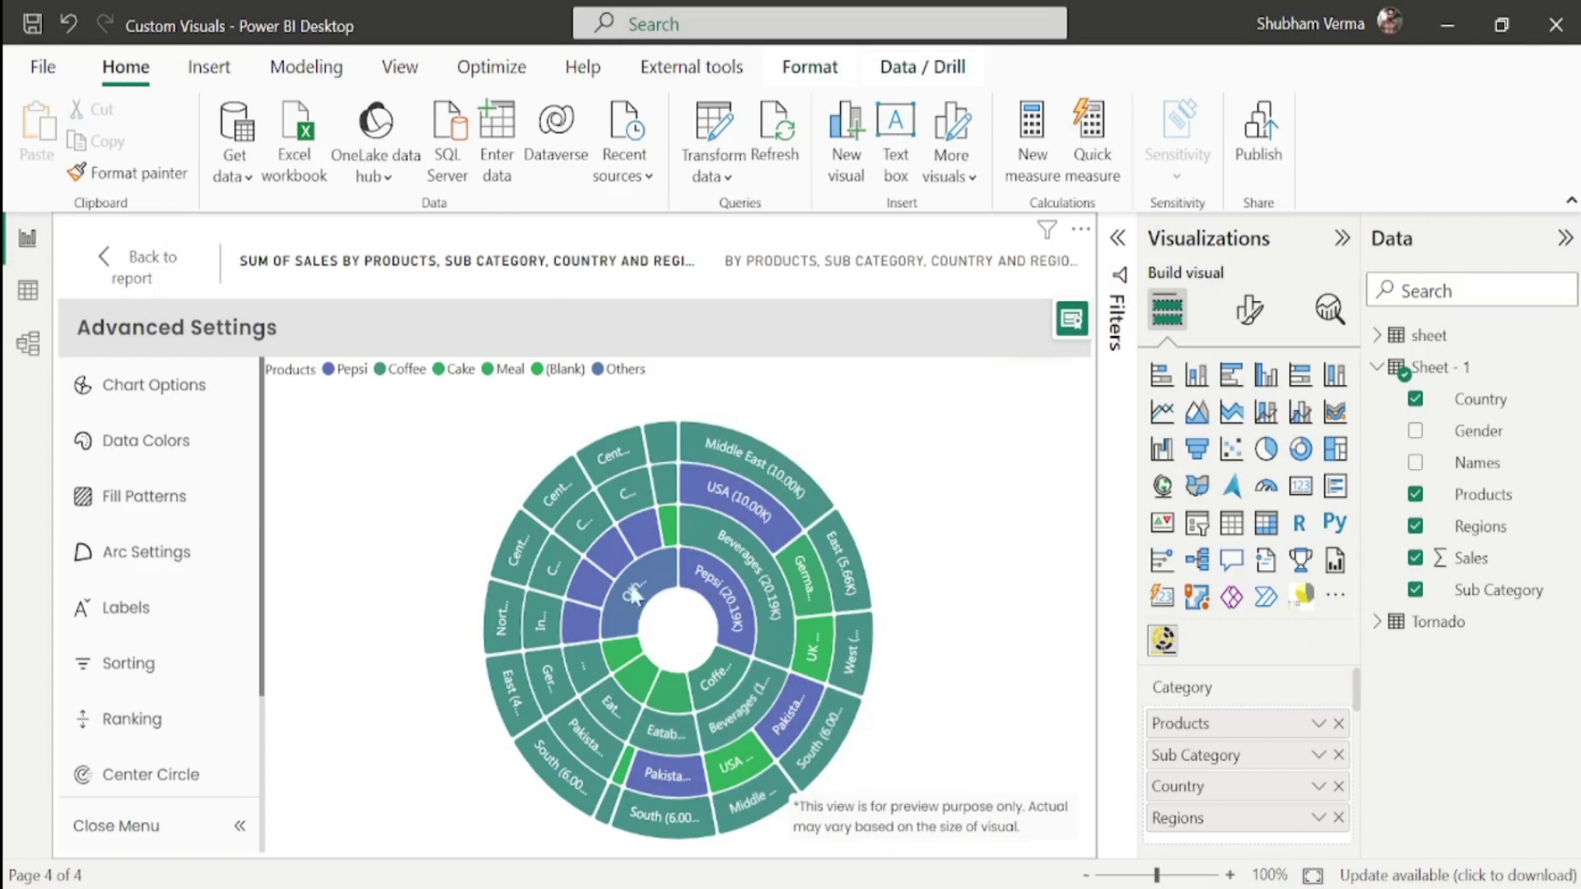
{"action": "mouse_move", "coordinate": [830, 502]}
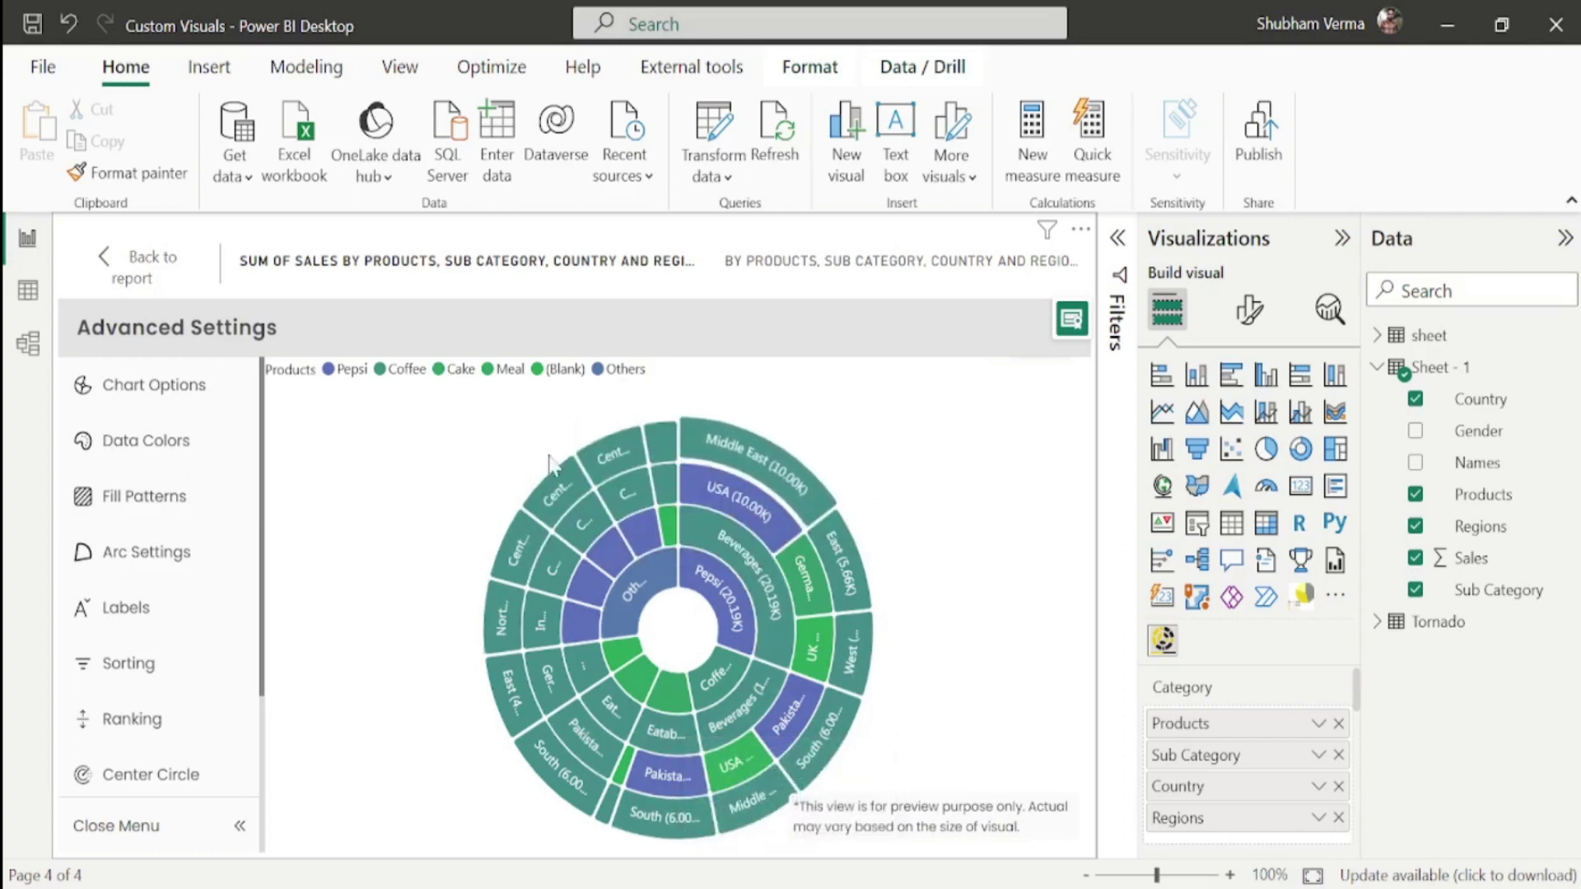
- Set the maximum color of the sunburst's gradient palette to BB5C6E and apply the data colors
{"action": "left_click", "coordinate": [143, 454]}
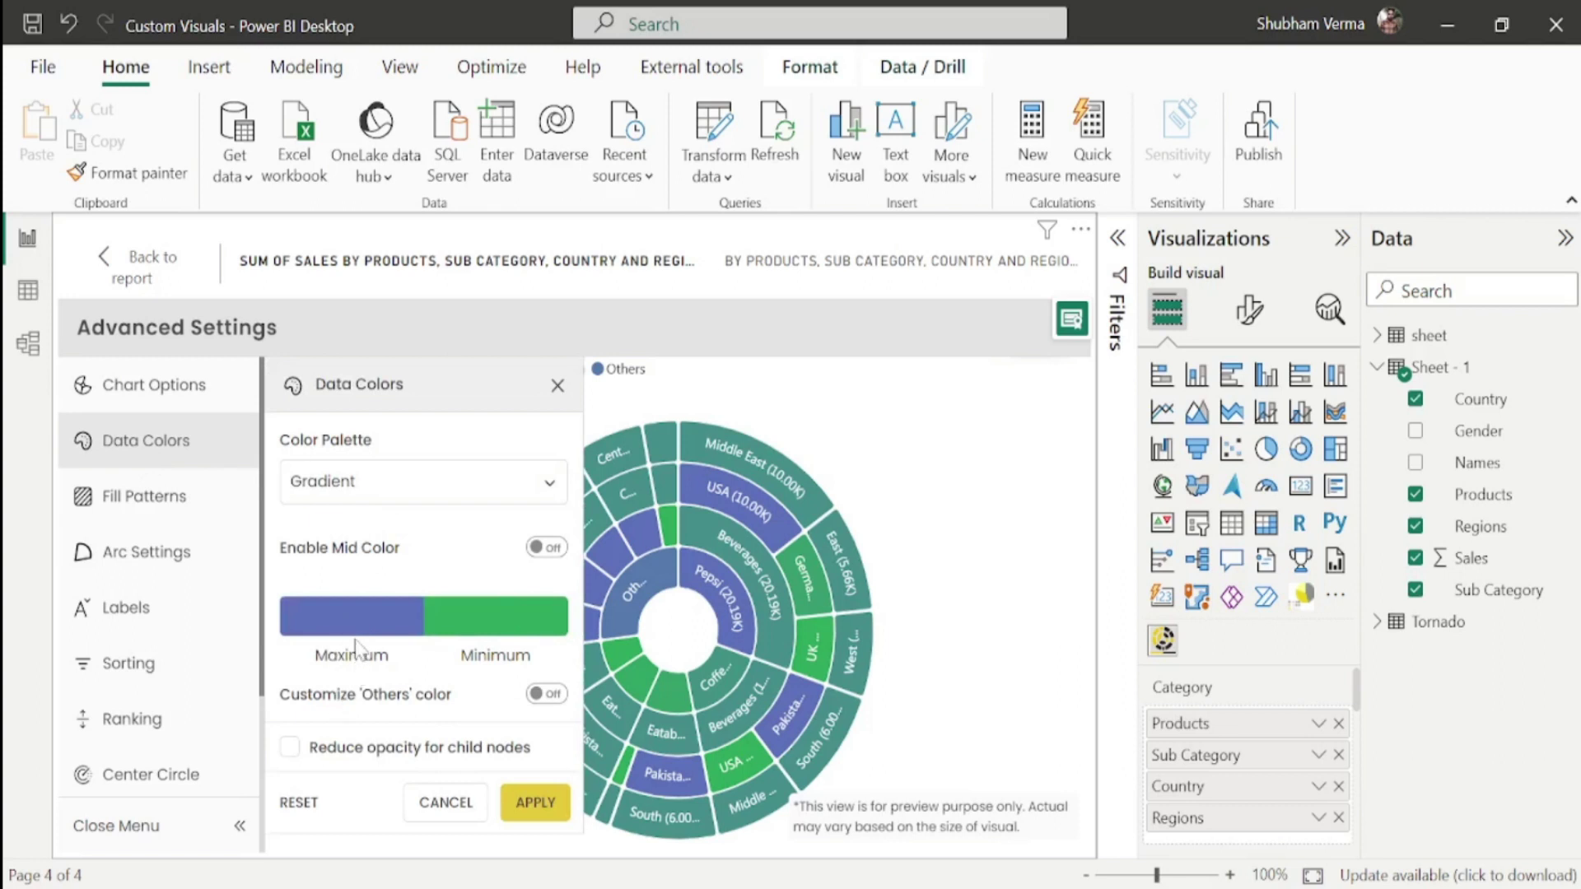
{"action": "left_click", "coordinate": [1021, 581]}
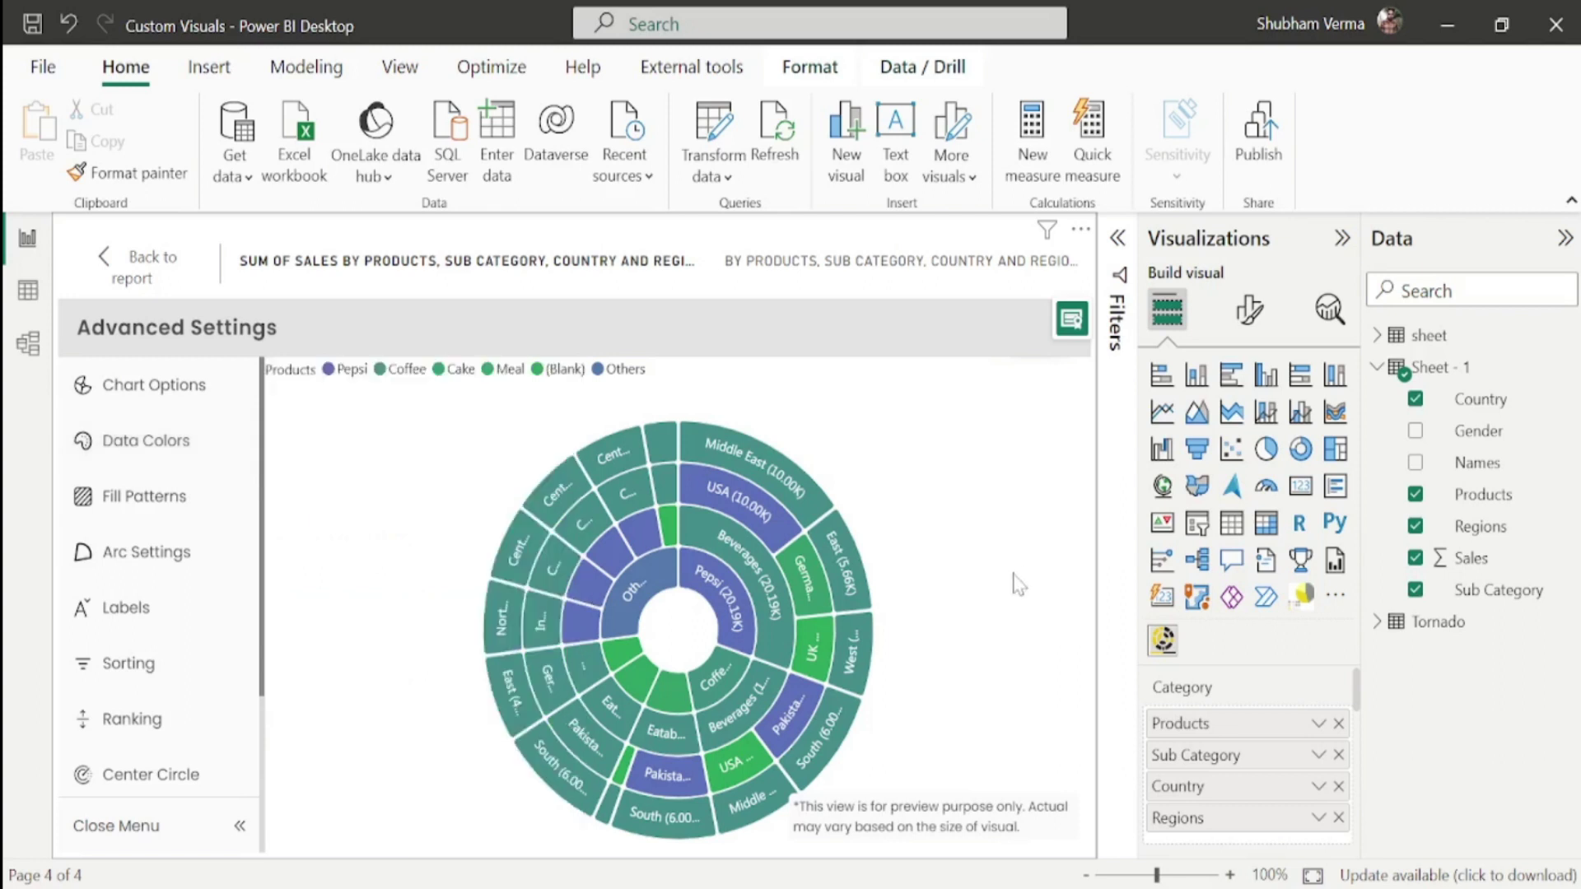
{"action": "left_click", "coordinate": [140, 455]}
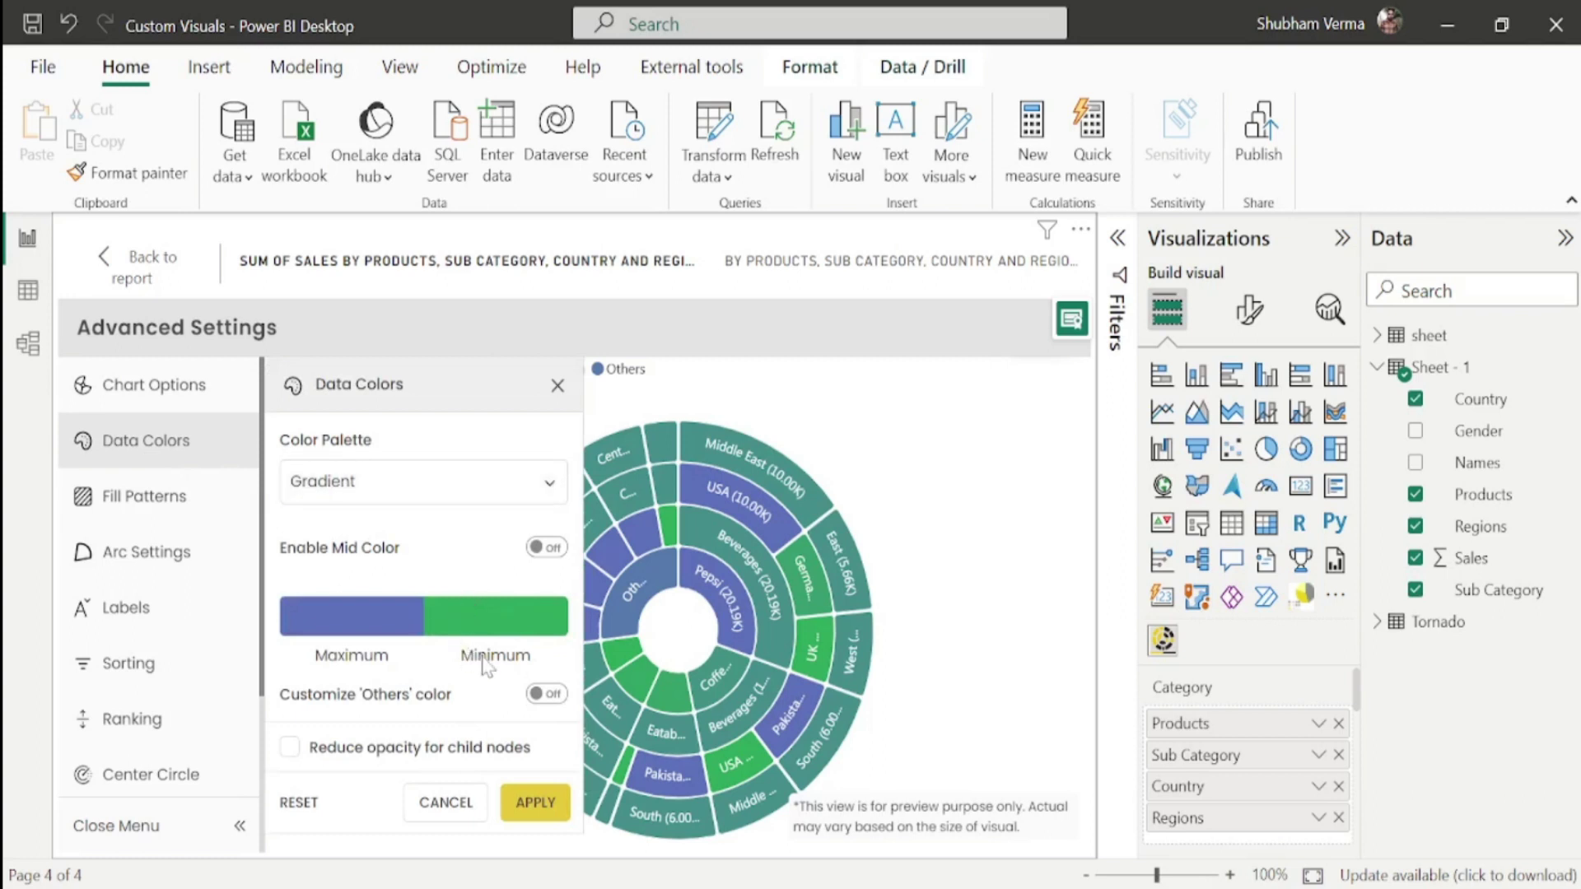
{"action": "left_click", "coordinate": [387, 616]}
{"action": "left_click_drag", "start_coordinate": [567, 570], "coordinate": [664, 579]}
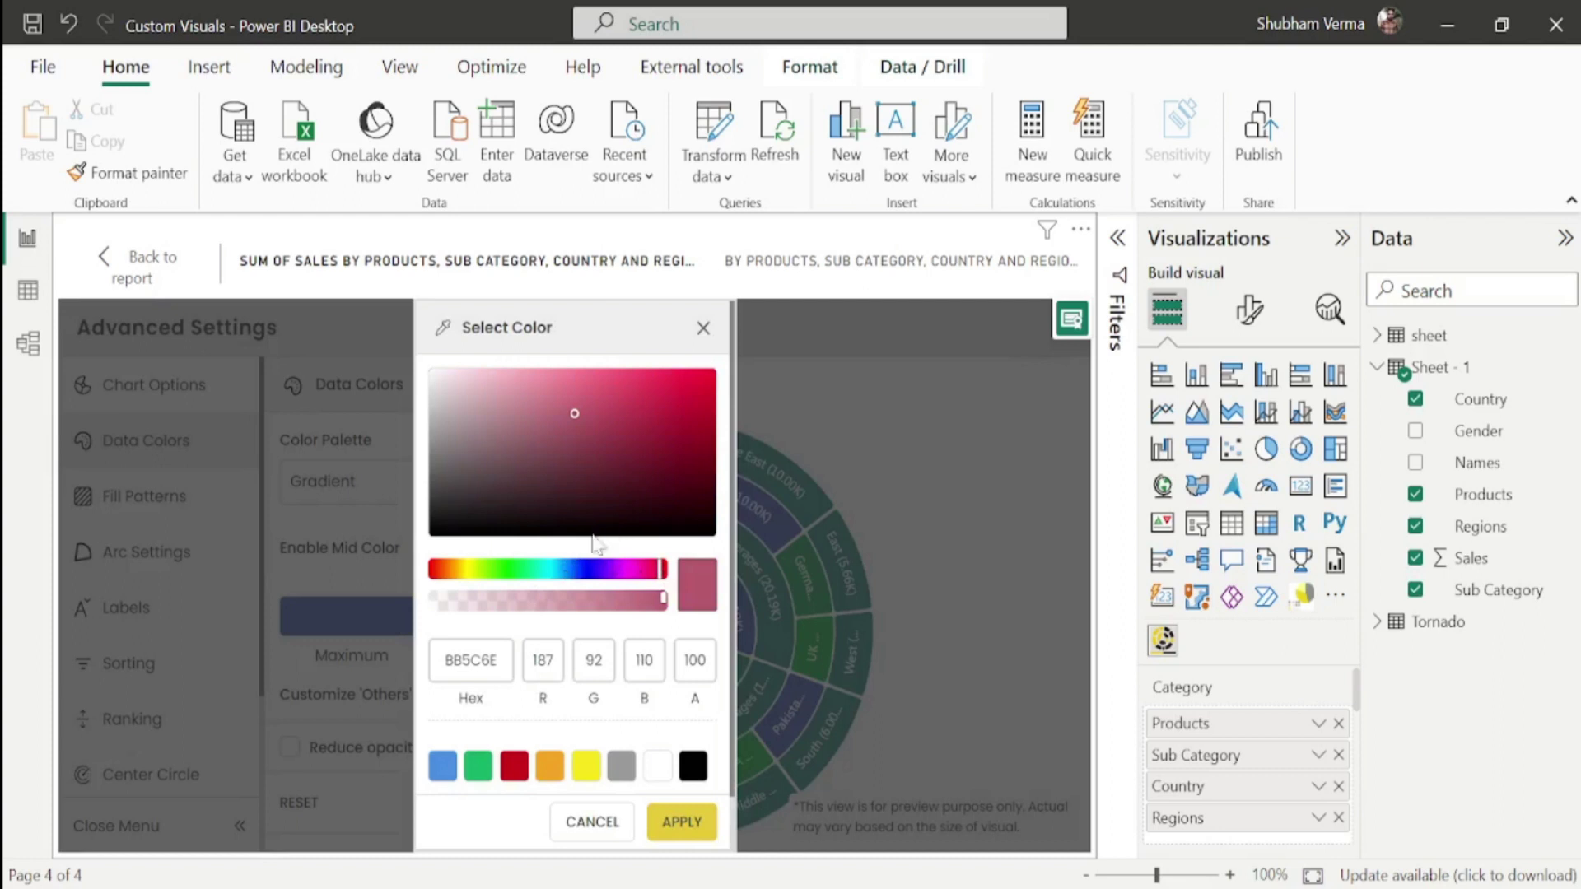
{"action": "left_click", "coordinate": [682, 821]}
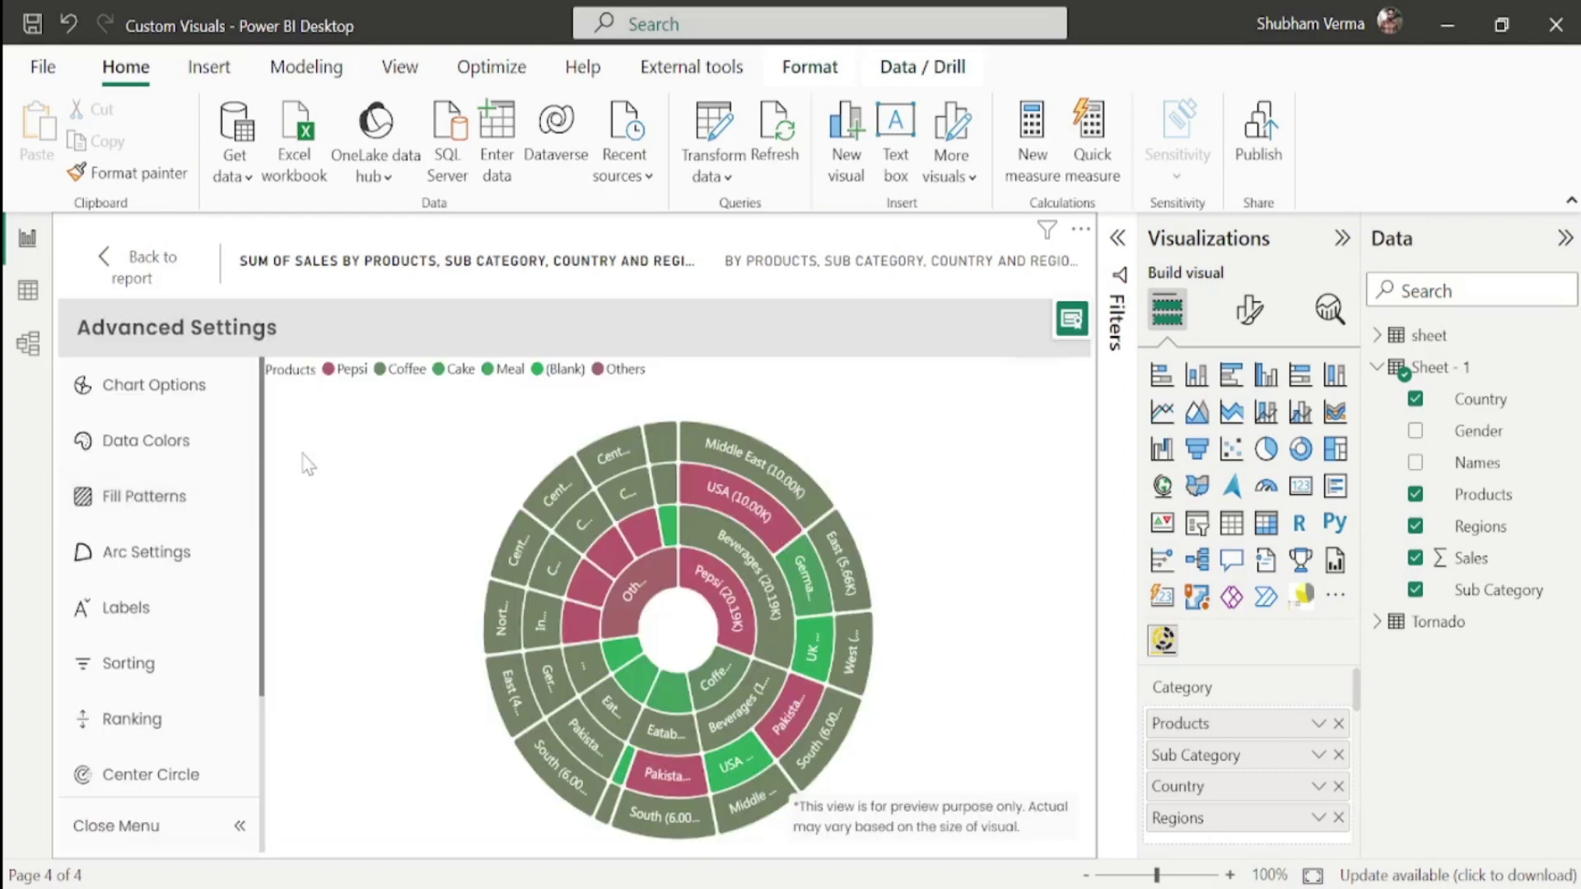
- Enable fill patterns on the sunburst, using Squares for Pepsi and Circles for Coffee, and apply them
{"action": "left_click", "coordinate": [141, 502]}
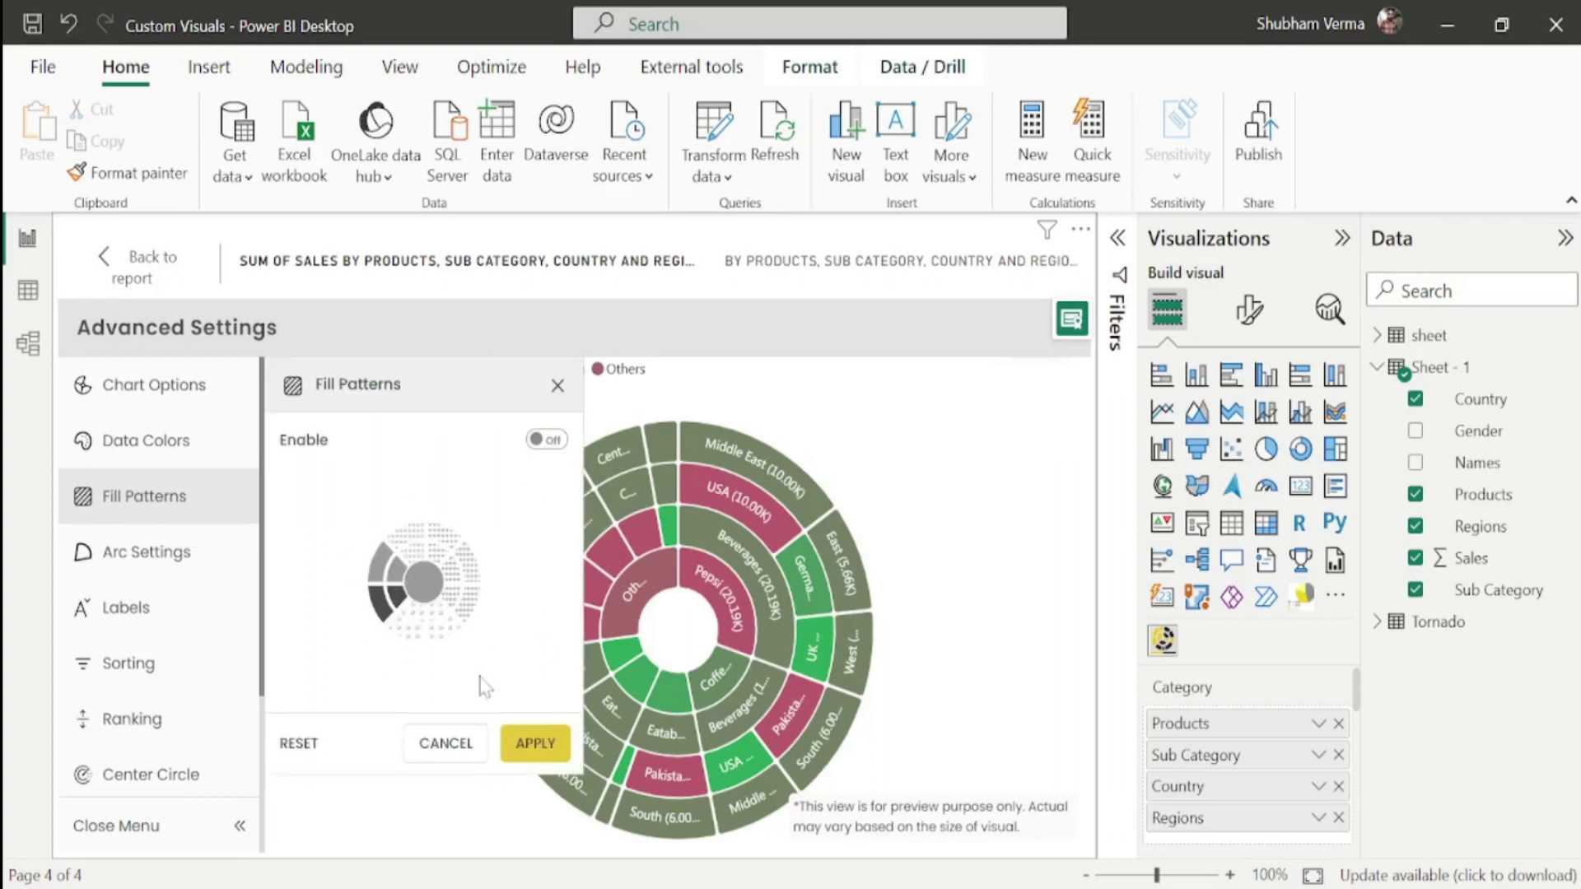
{"action": "left_click", "coordinate": [555, 451]}
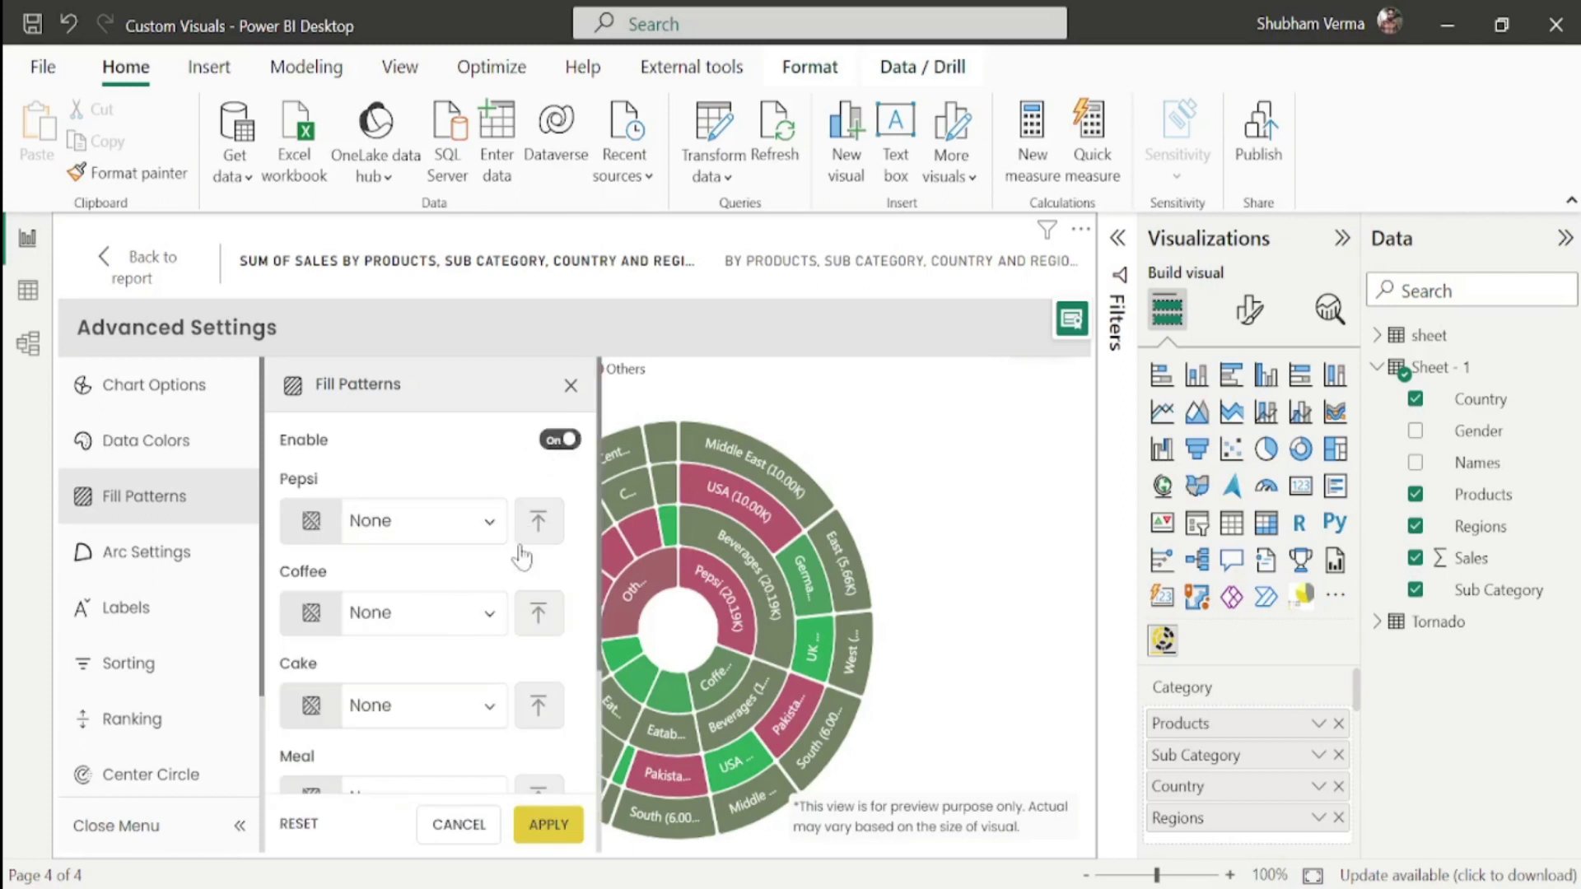
{"action": "left_click", "coordinate": [491, 534]}
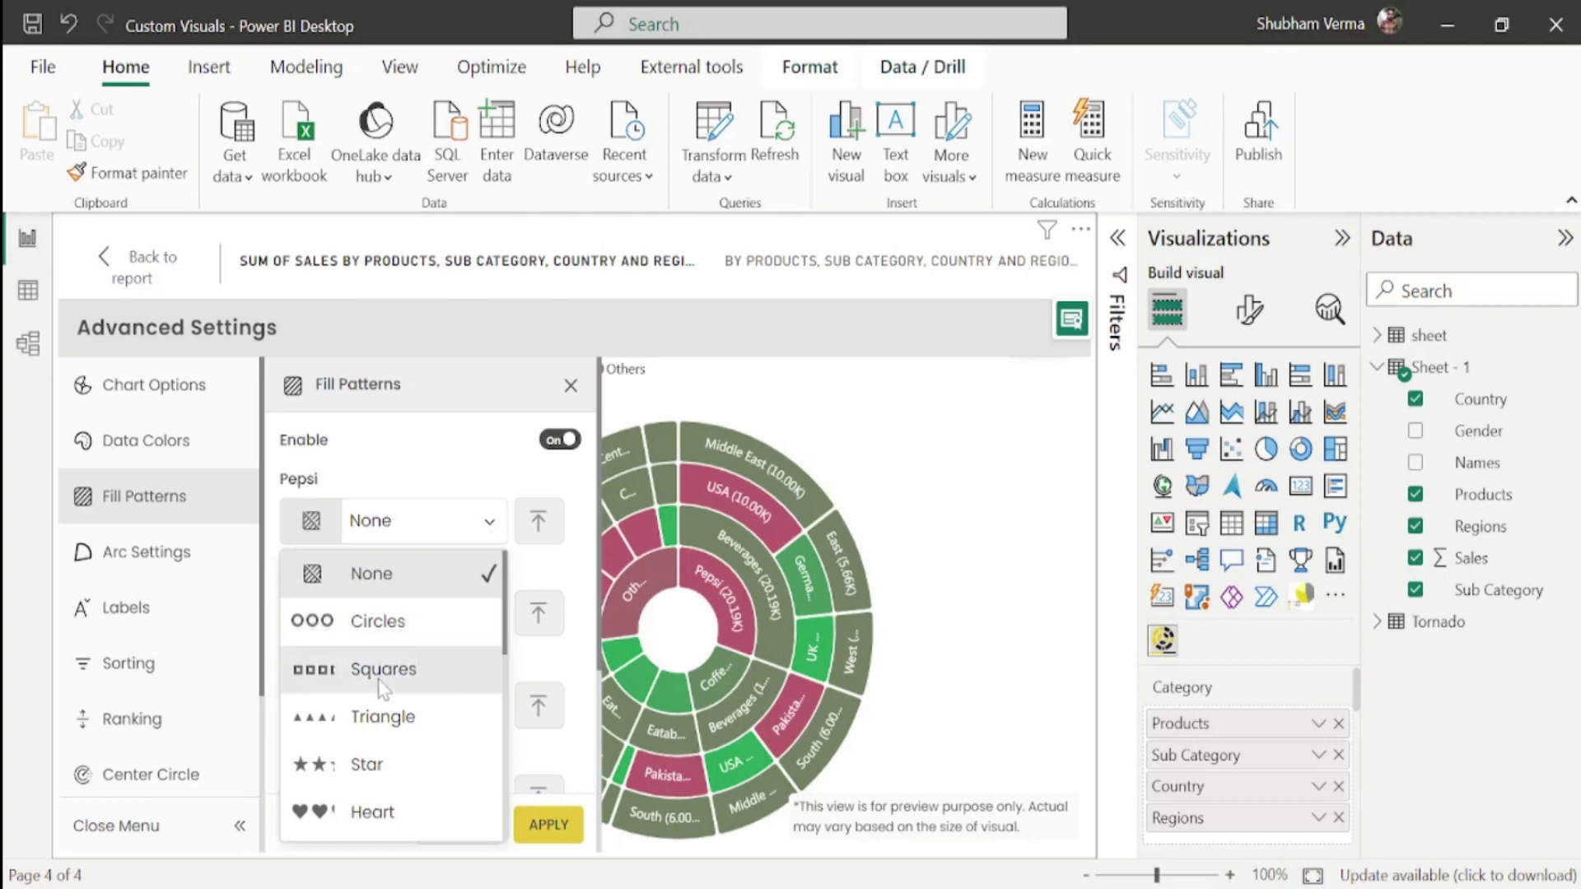
{"action": "left_click", "coordinate": [402, 680]}
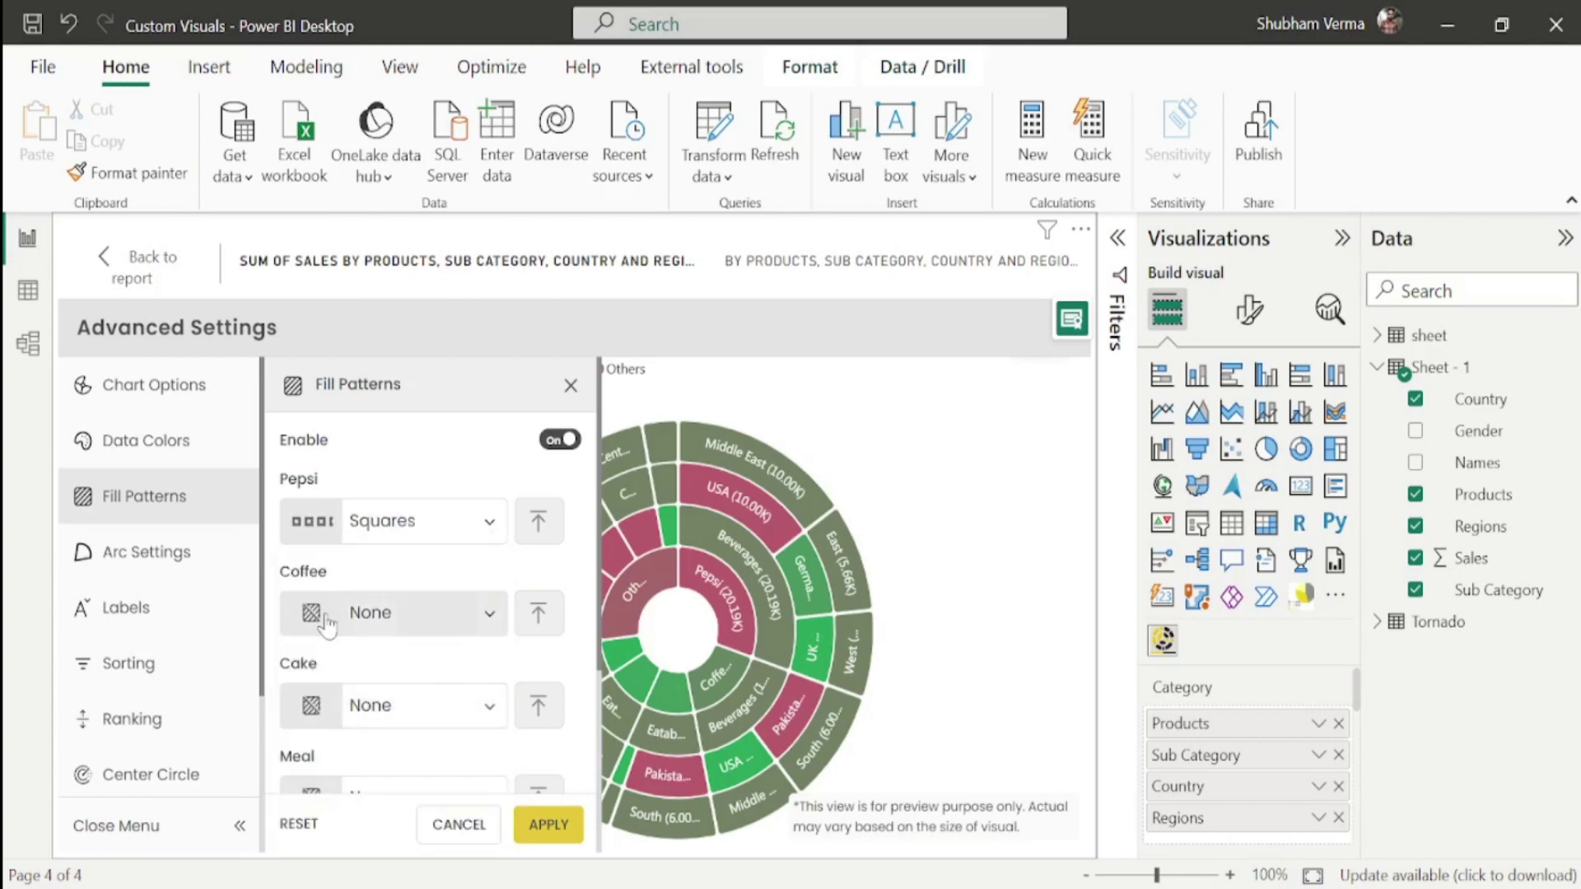
{"action": "left_click", "coordinate": [491, 619]}
{"action": "left_click", "coordinate": [397, 715]}
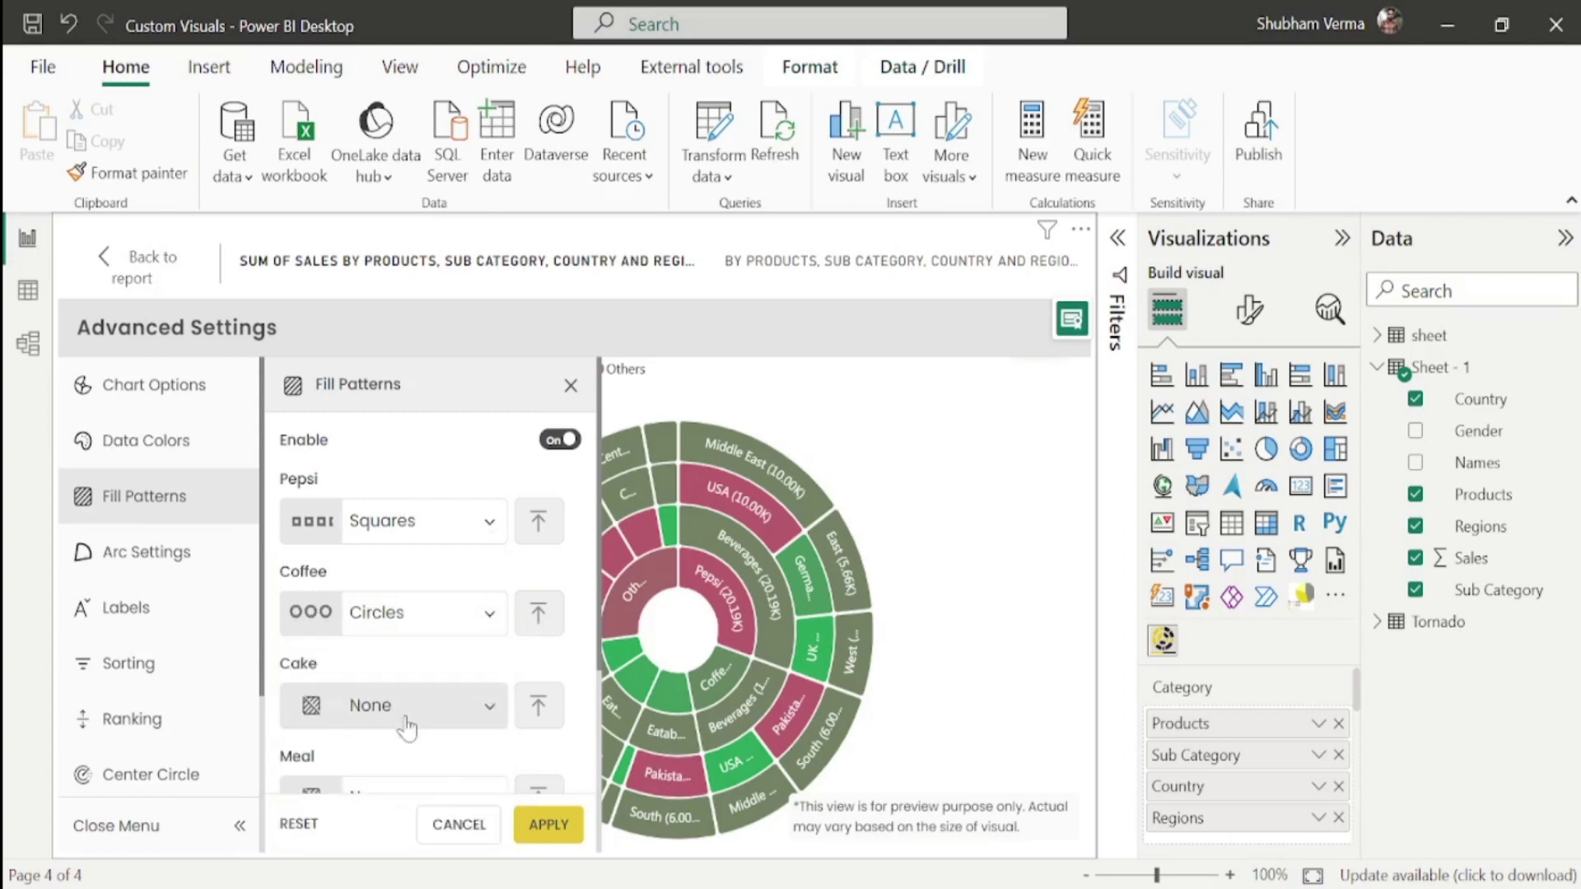
{"action": "left_click", "coordinate": [547, 824]}
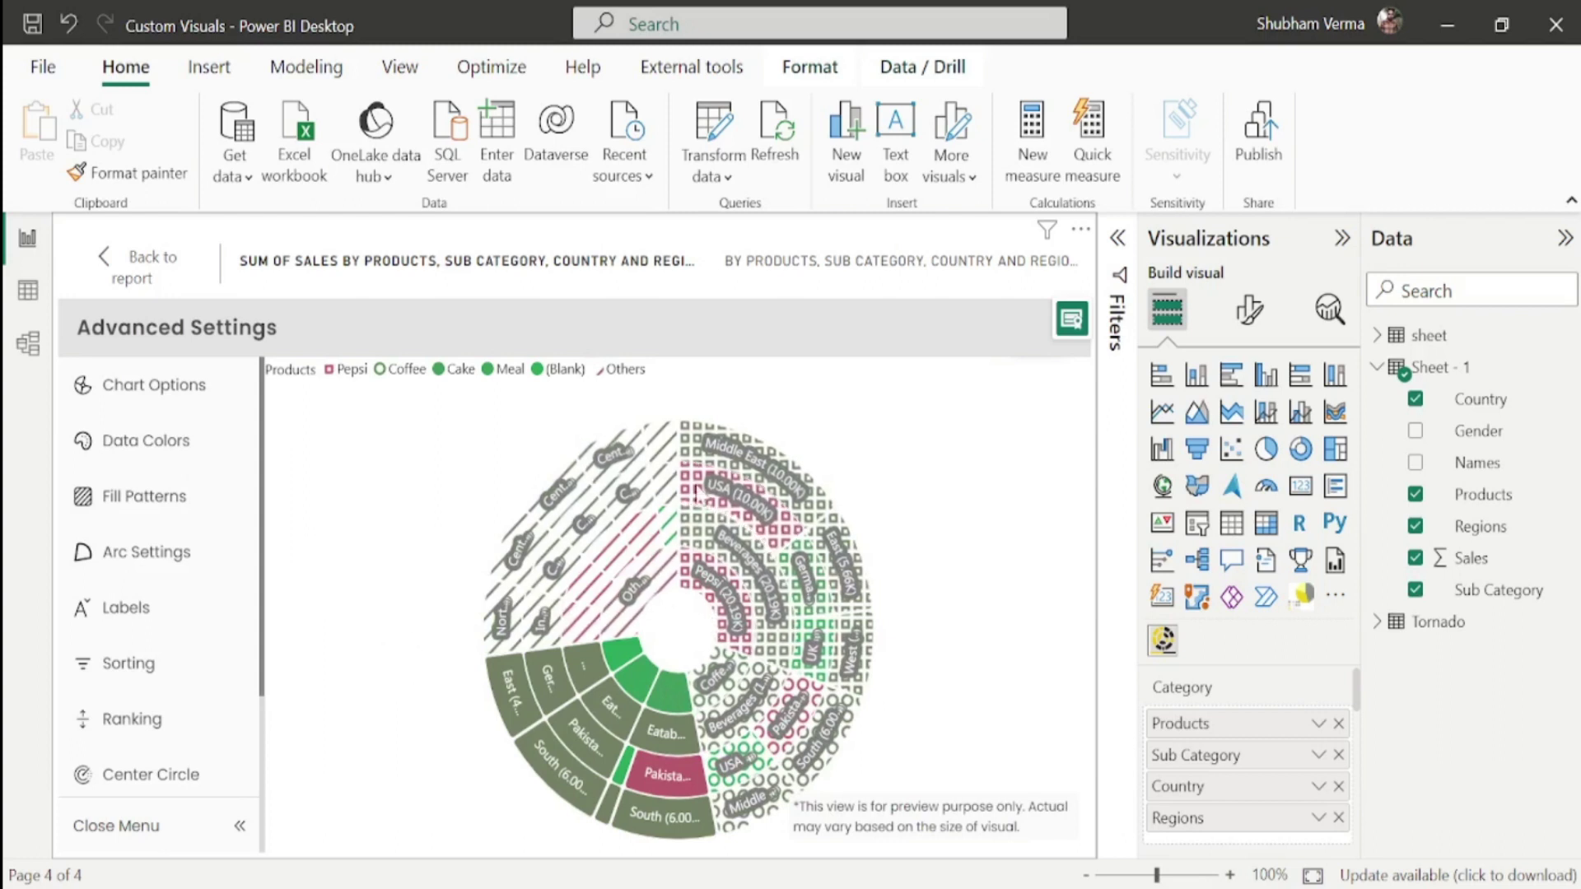
- Disable the sunburst's fill patterns and apply the change
{"action": "mouse_move", "coordinate": [679, 549]}
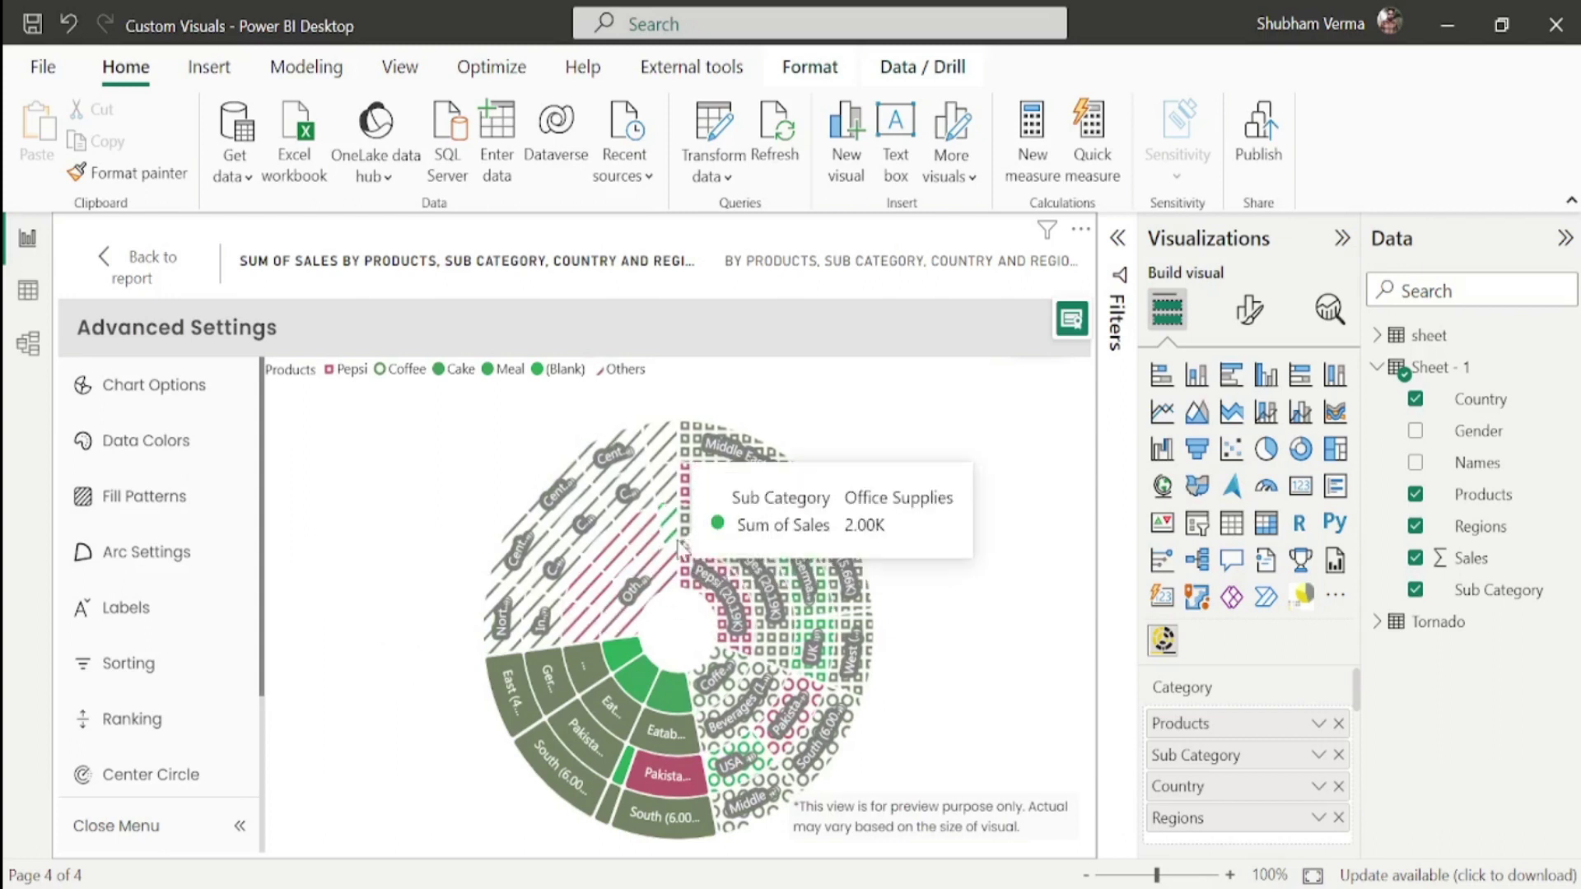
{"action": "left_click", "coordinate": [173, 519]}
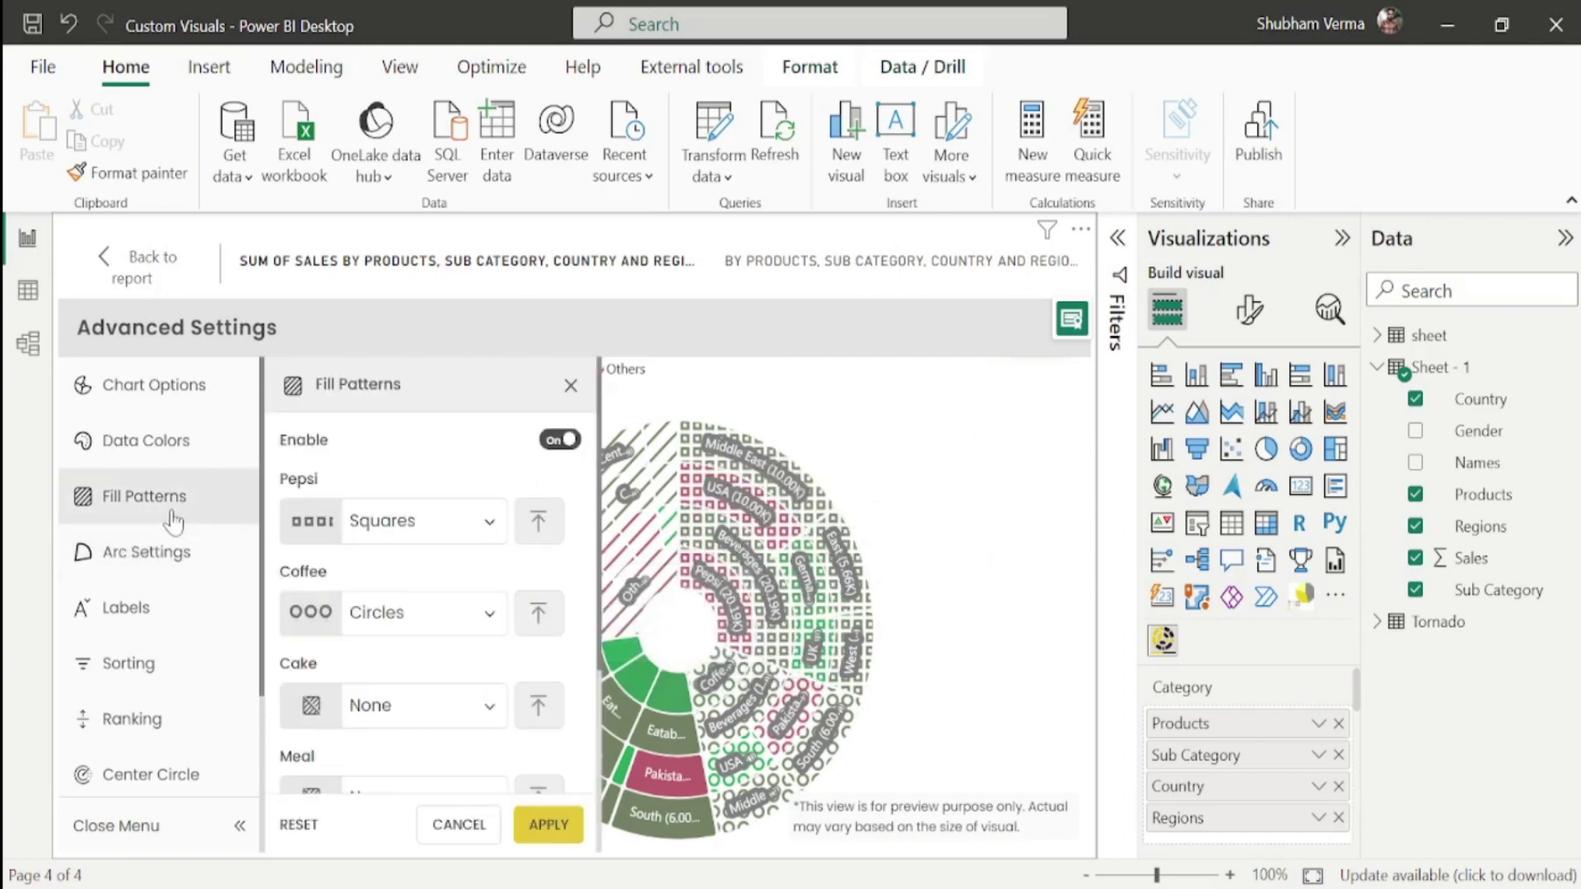
{"action": "scroll", "coordinate": [593, 543], "scroll_direction": "down", "scroll_amount": 4}
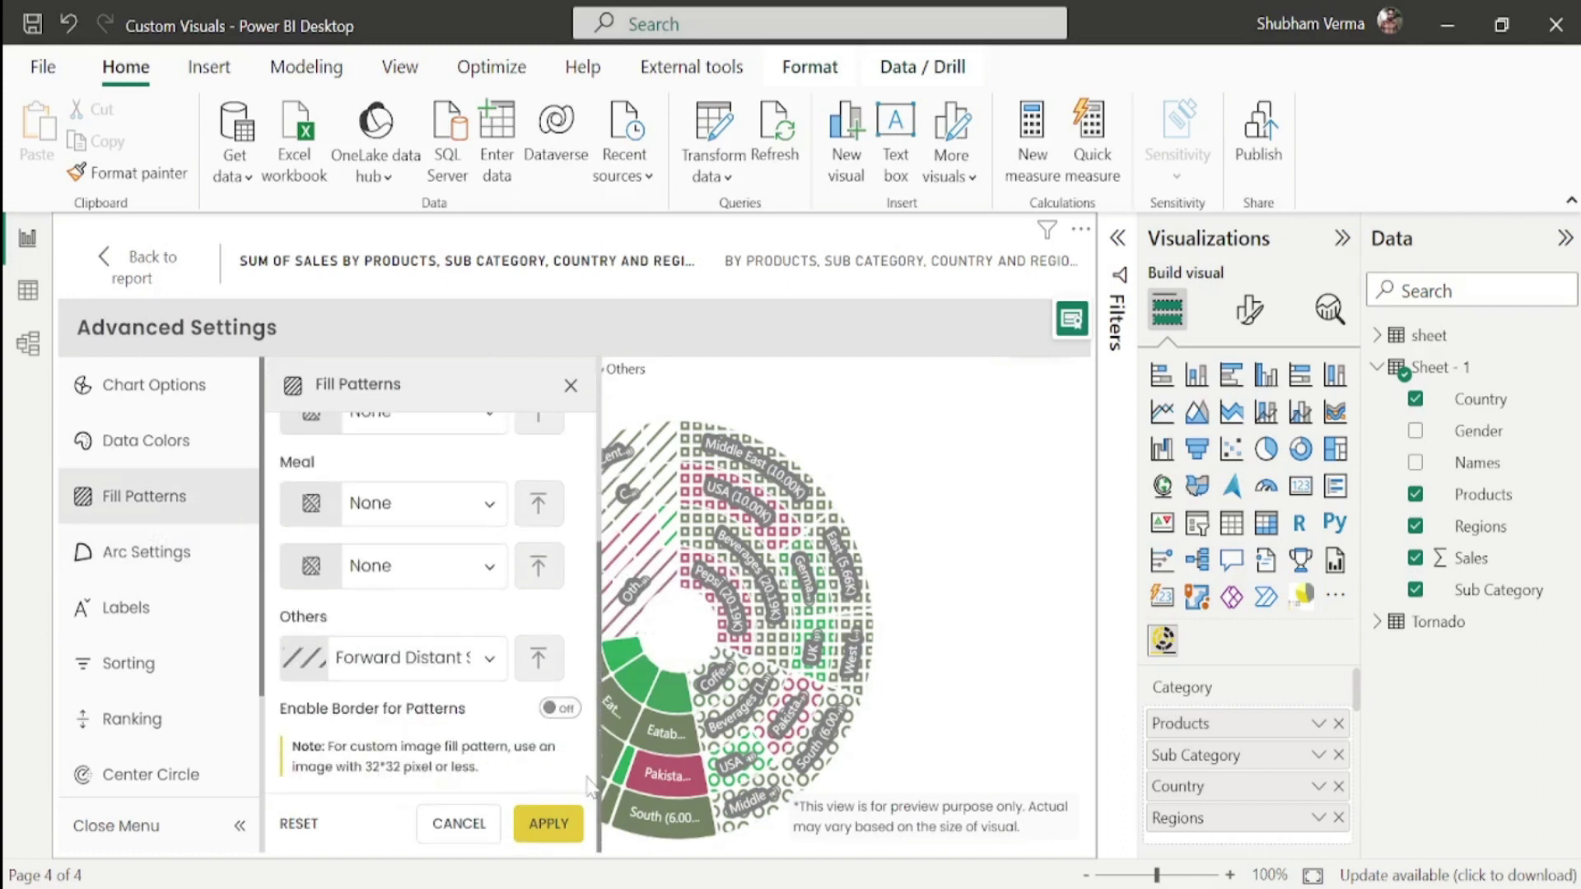
{"action": "left_click", "coordinate": [560, 439]}
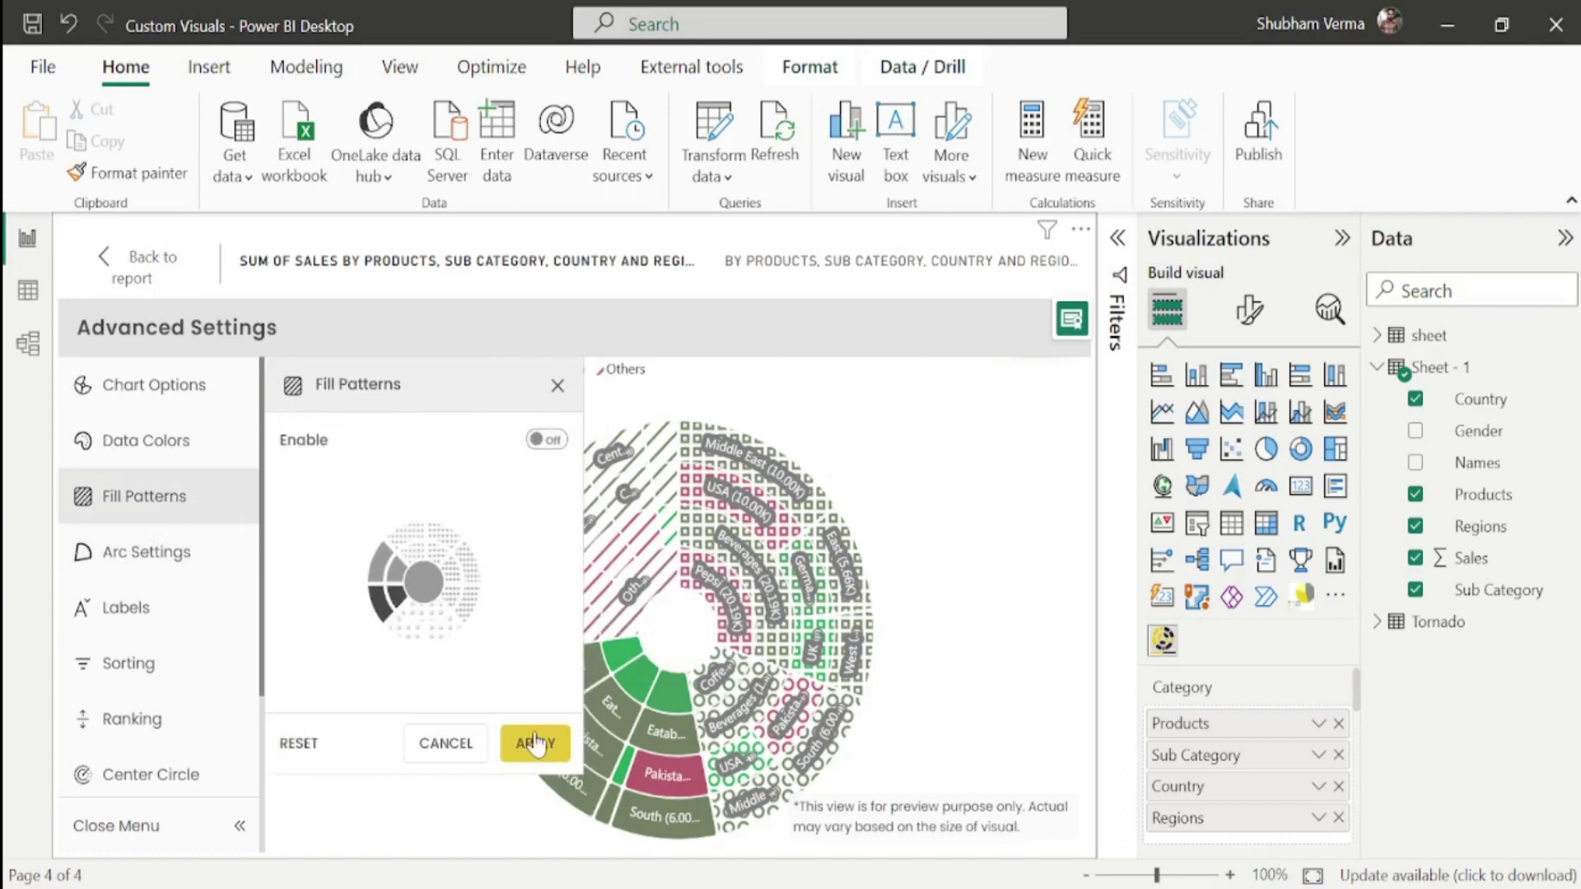
{"action": "left_click", "coordinate": [535, 743]}
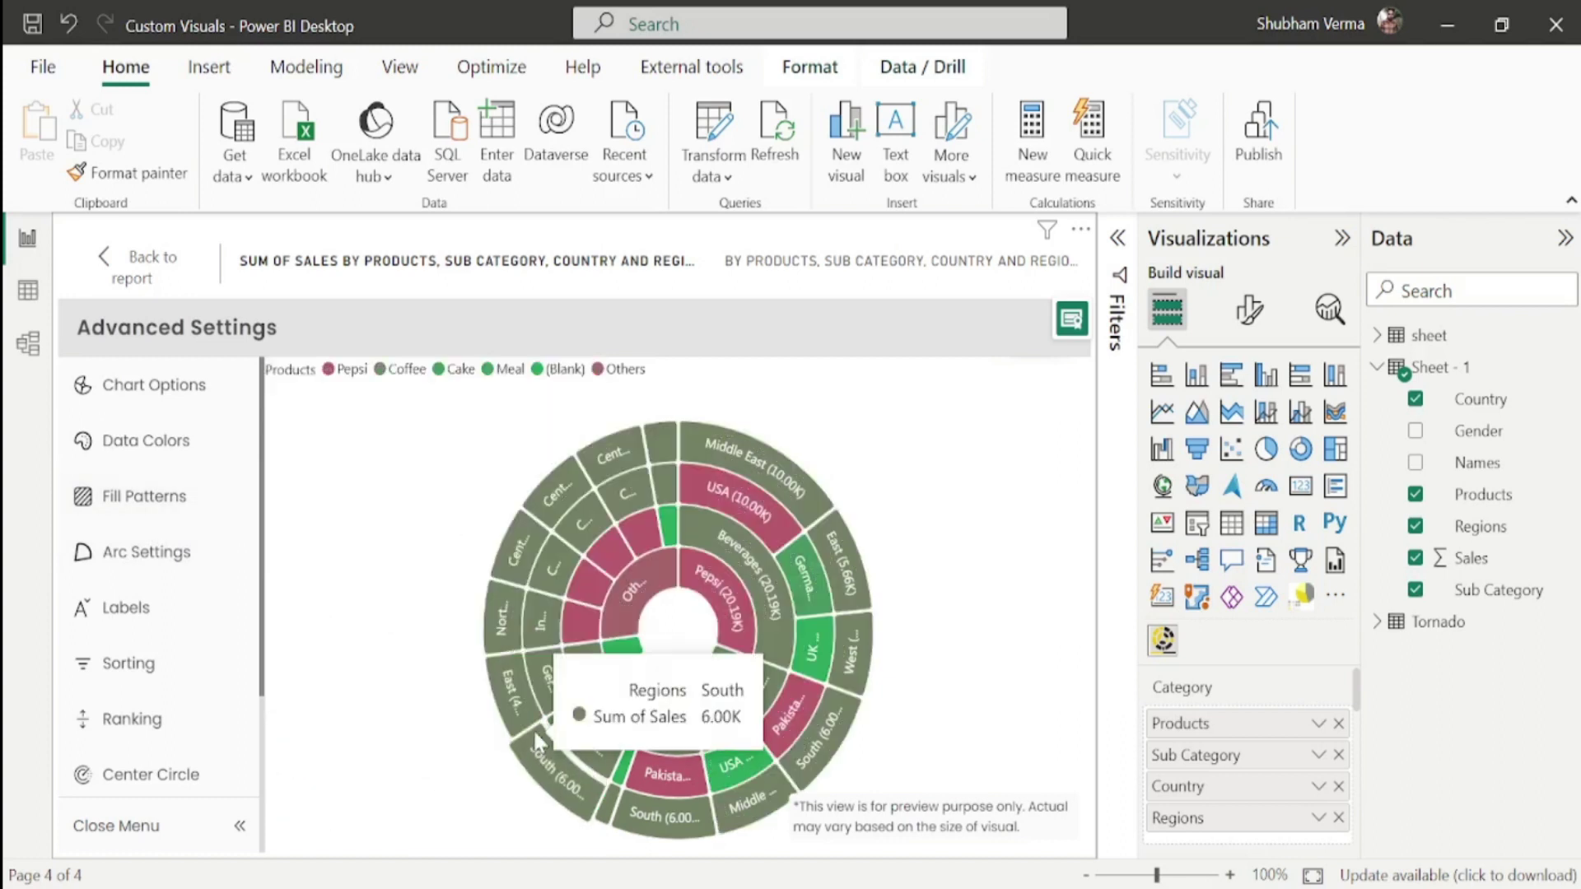
- Increase the corner radius and padding of the sunburst's arcs and apply the arc settings
{"action": "left_click", "coordinate": [148, 568]}
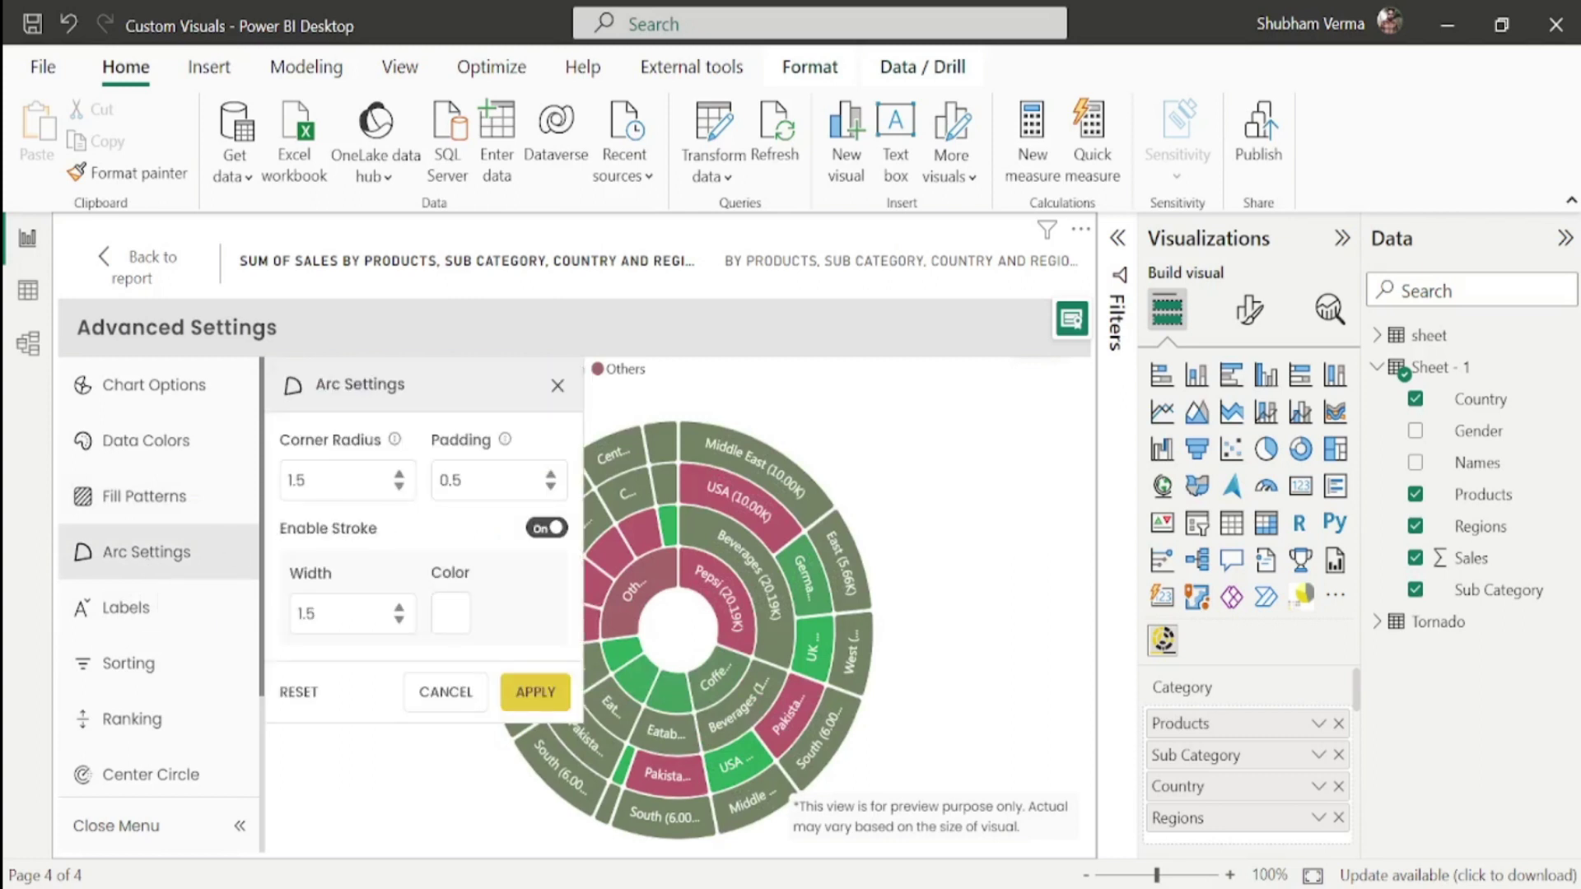
{"action": "left_click", "coordinate": [399, 475]}
{"action": "left_click", "coordinate": [399, 476]}
{"action": "left_click", "coordinate": [399, 476]}
{"action": "left_click", "coordinate": [550, 479]}
{"action": "left_click", "coordinate": [536, 695]}
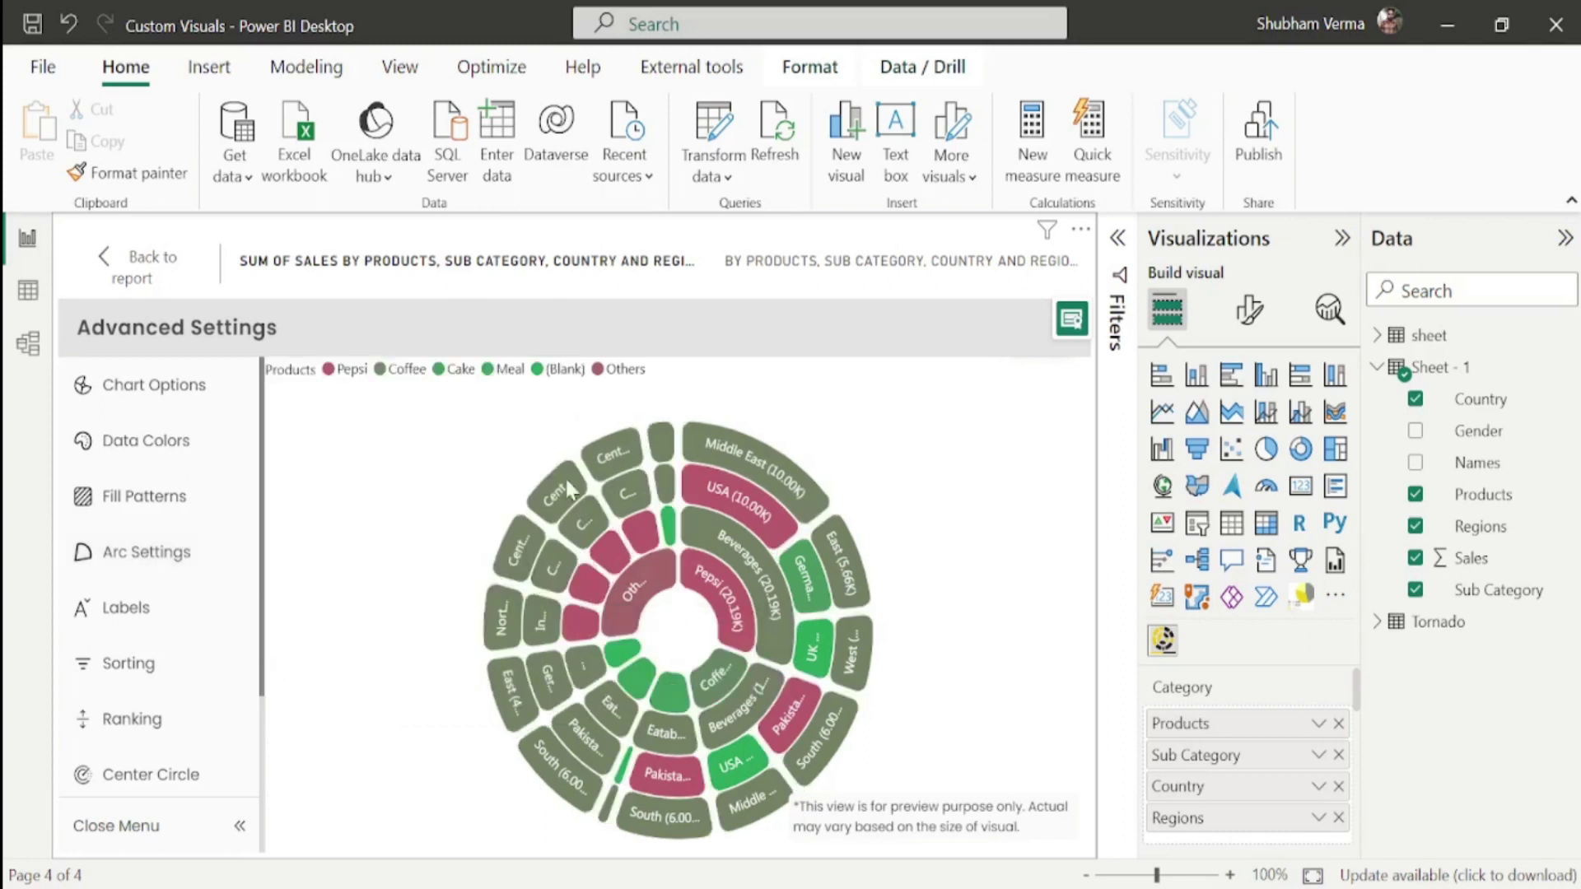
- Set the orientation of the sunburst's data labels to Linear and apply it
{"action": "mouse_move", "coordinate": [741, 668]}
{"action": "left_click", "coordinate": [144, 624]}
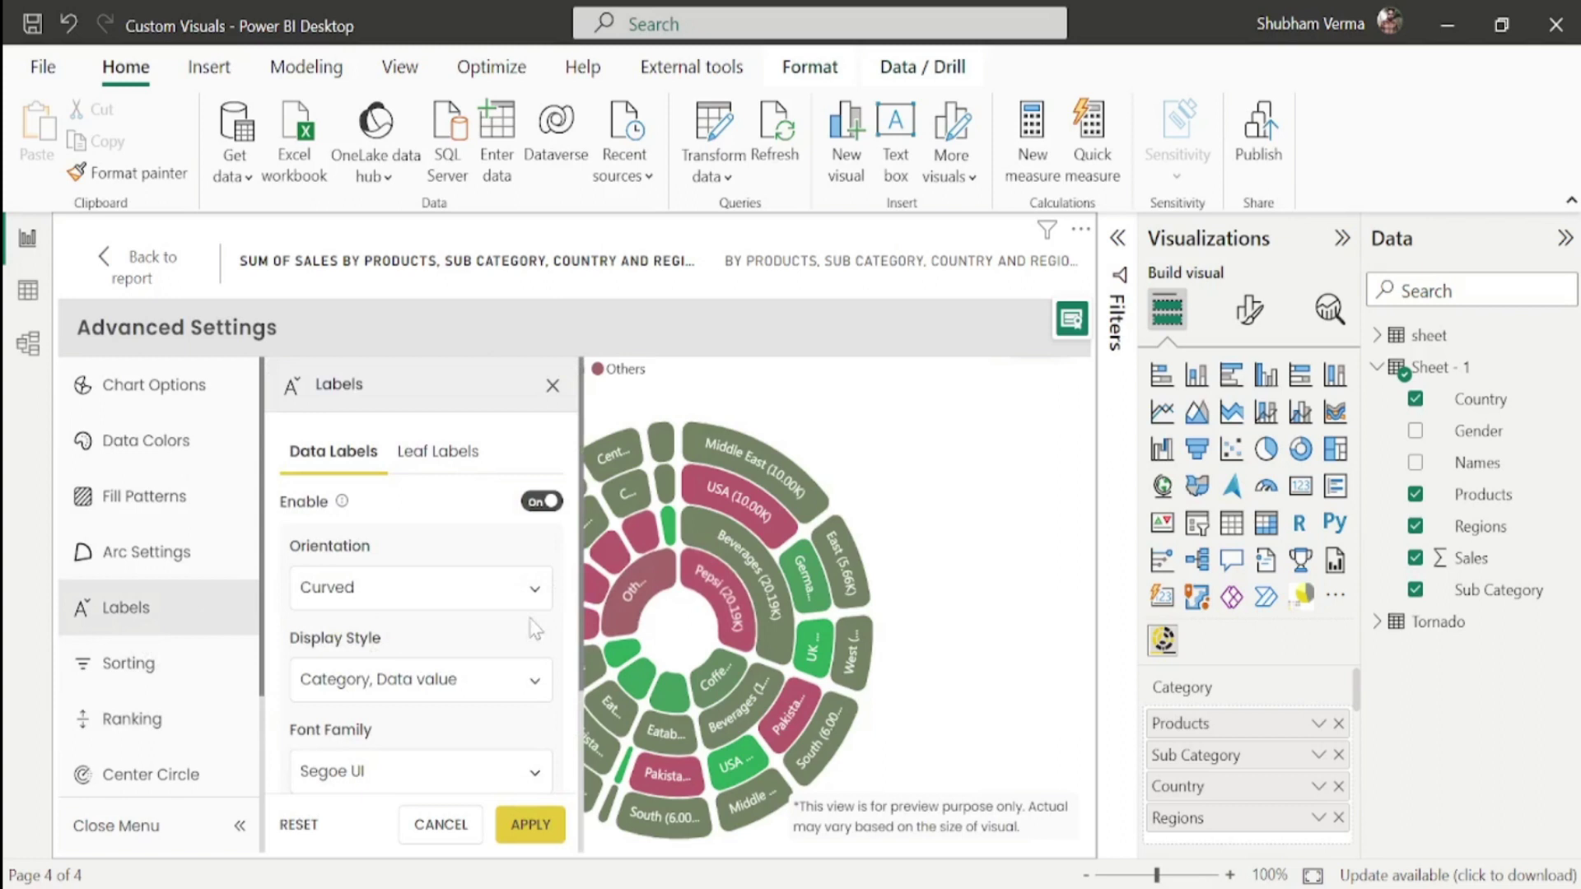
{"action": "left_click", "coordinate": [535, 591]}
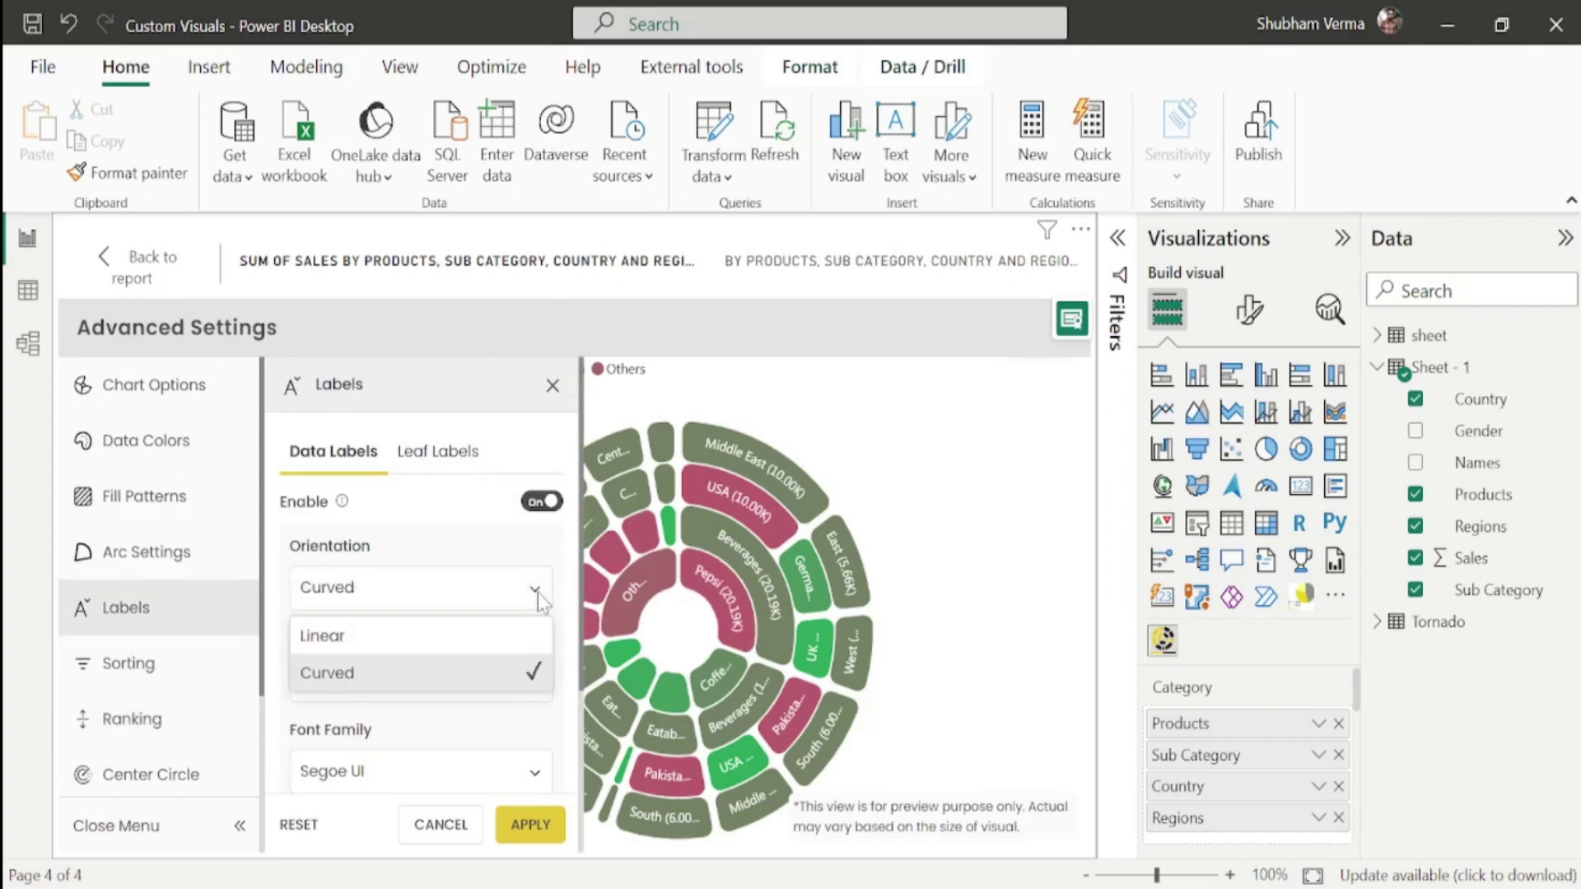
{"action": "left_click", "coordinate": [351, 643]}
{"action": "left_click", "coordinate": [529, 827]}
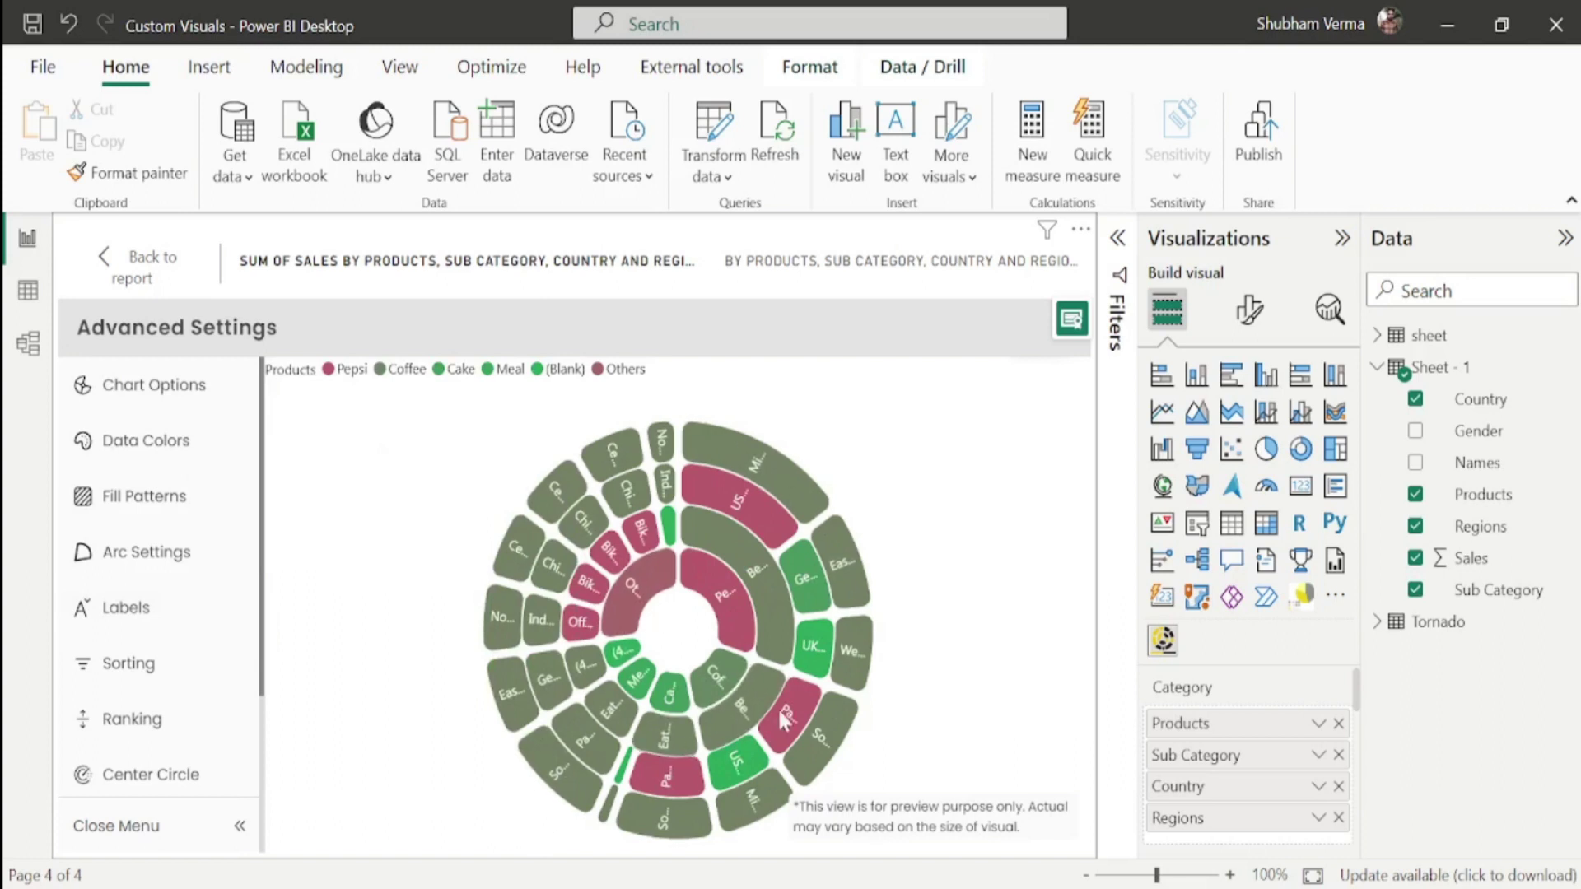
- Set the data labels back to Curved orientation with the Category display style, and apply the label settings
{"action": "left_click", "coordinate": [176, 630]}
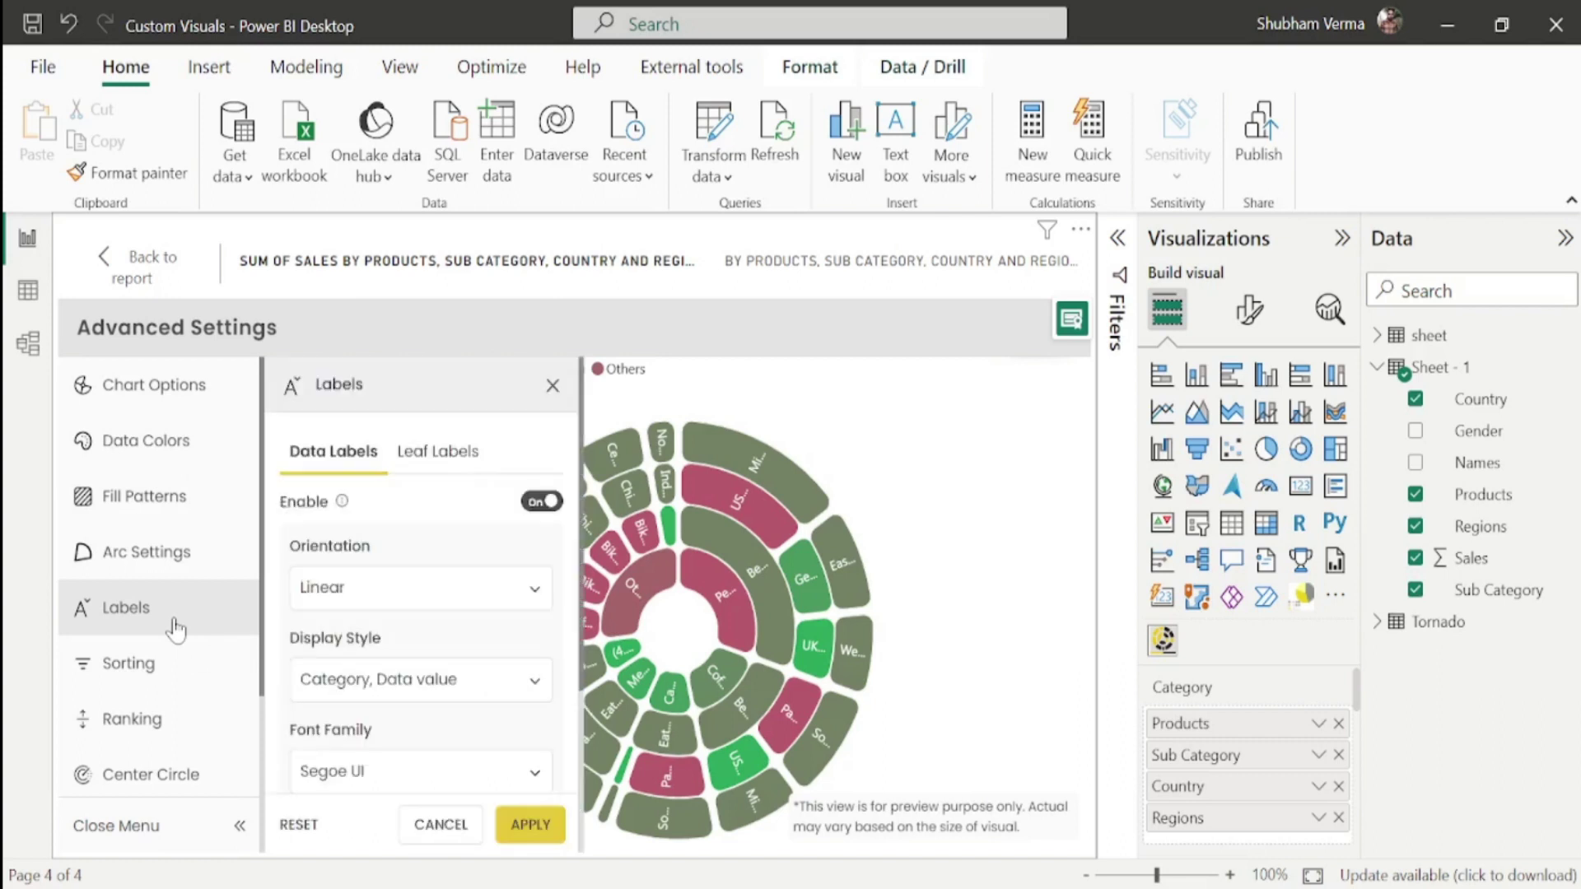
{"action": "left_click", "coordinate": [535, 600]}
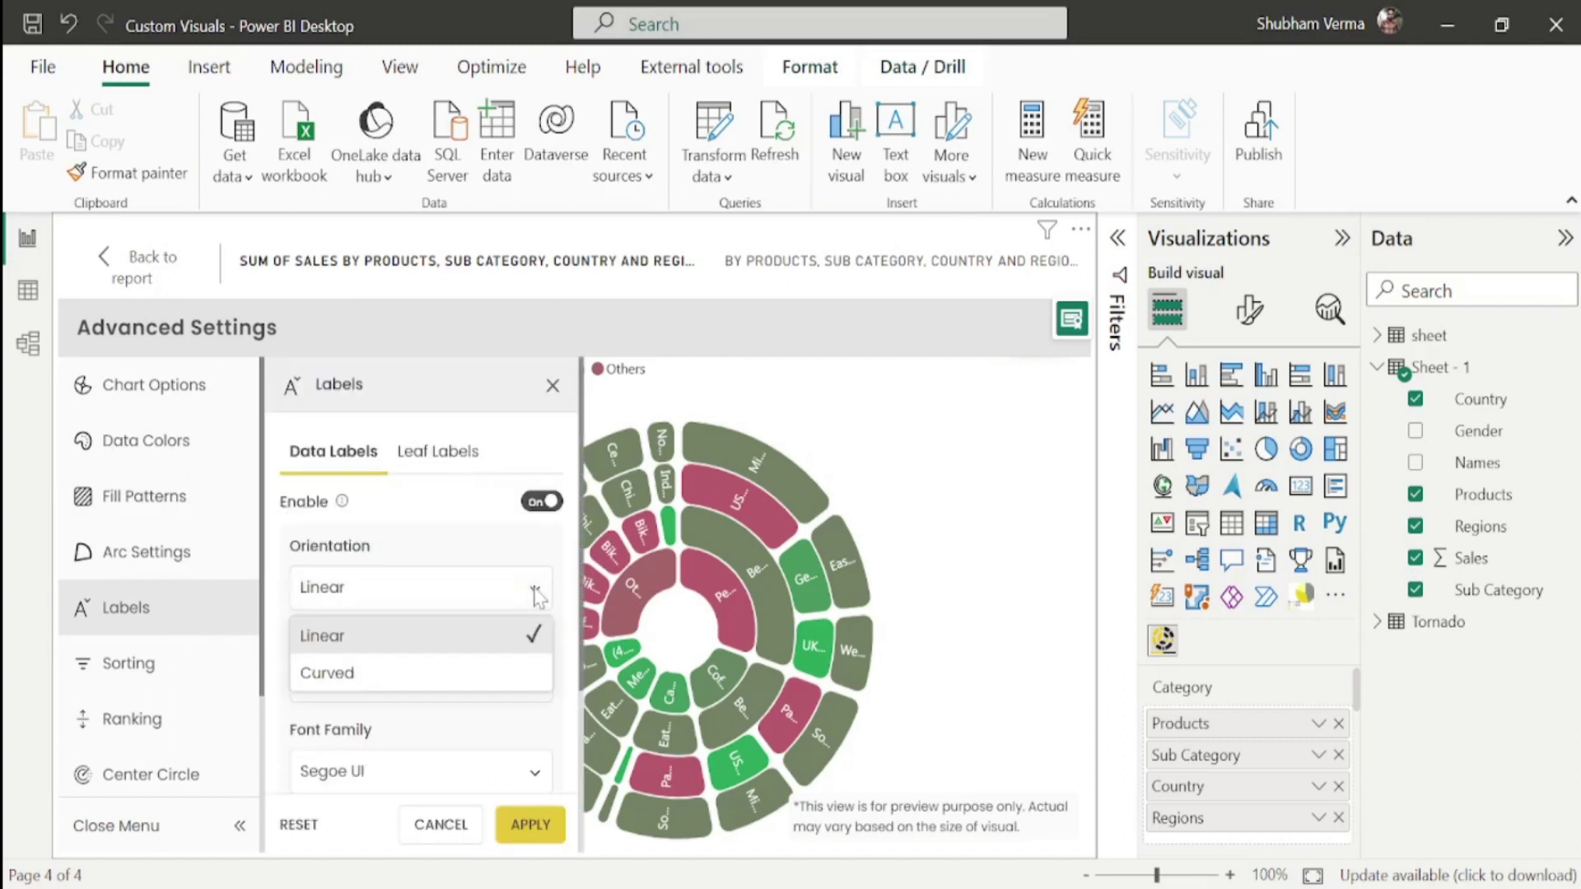
{"action": "left_click", "coordinate": [332, 675]}
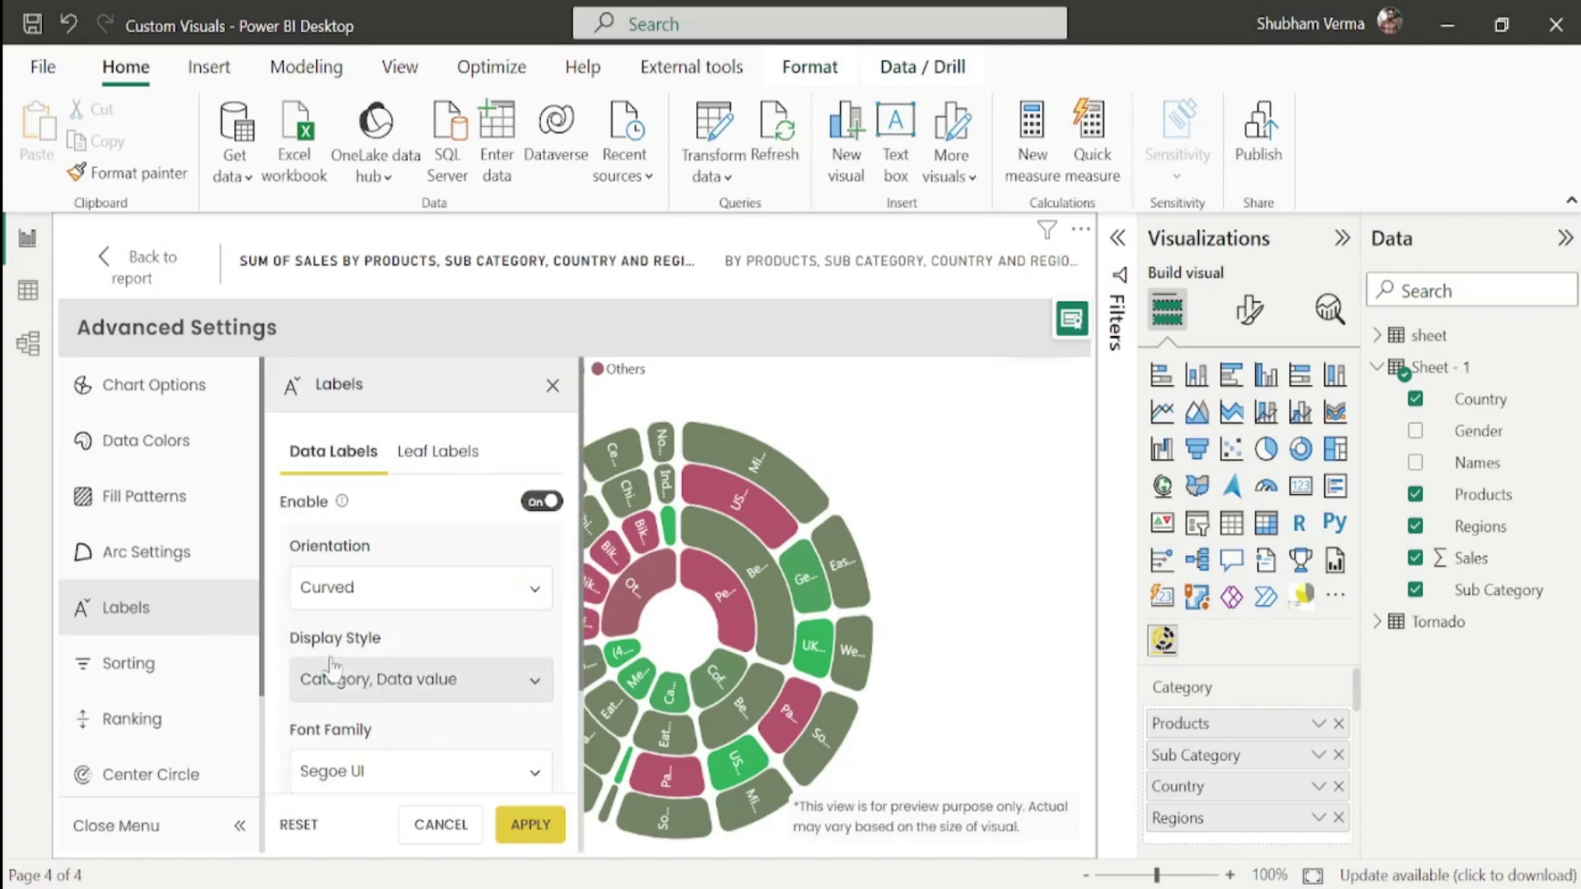
{"action": "left_click", "coordinate": [541, 691]}
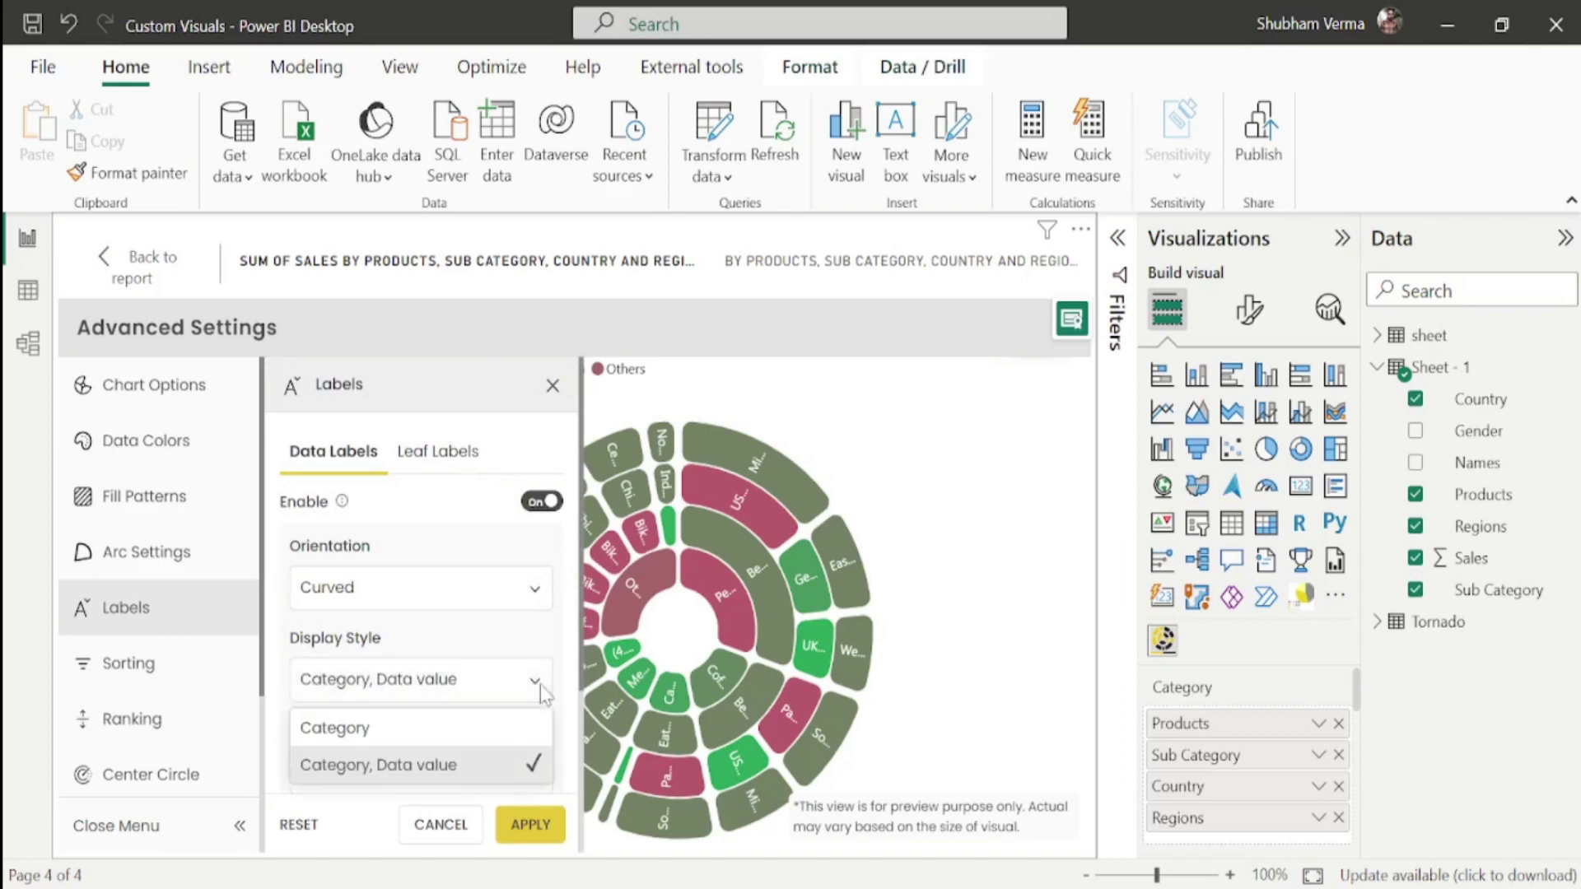
{"action": "left_click", "coordinate": [352, 736]}
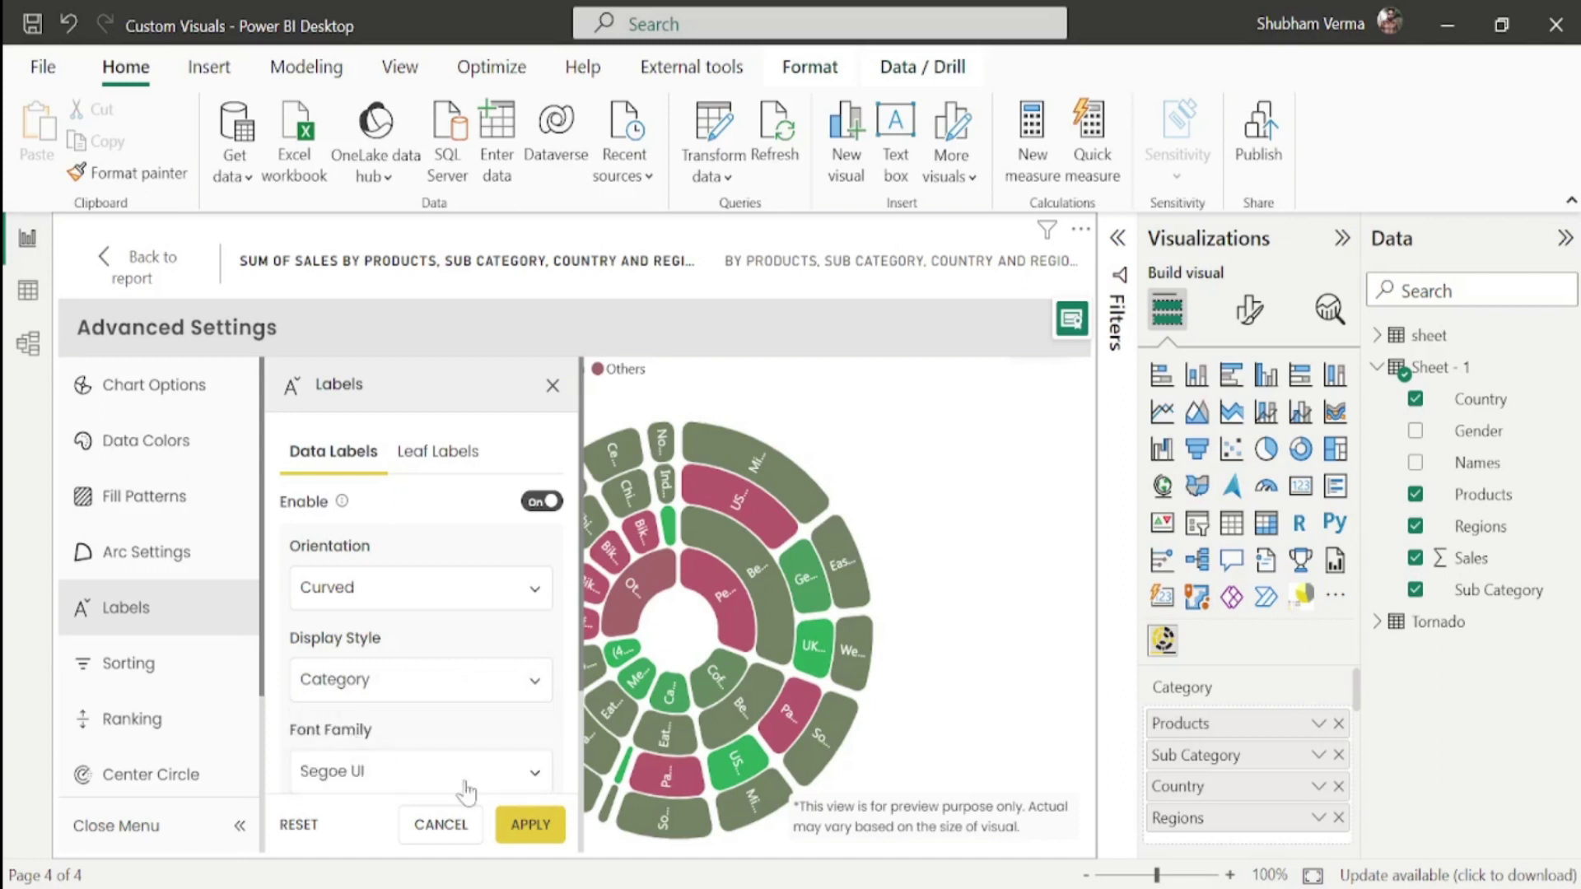
{"action": "left_click", "coordinate": [556, 836]}
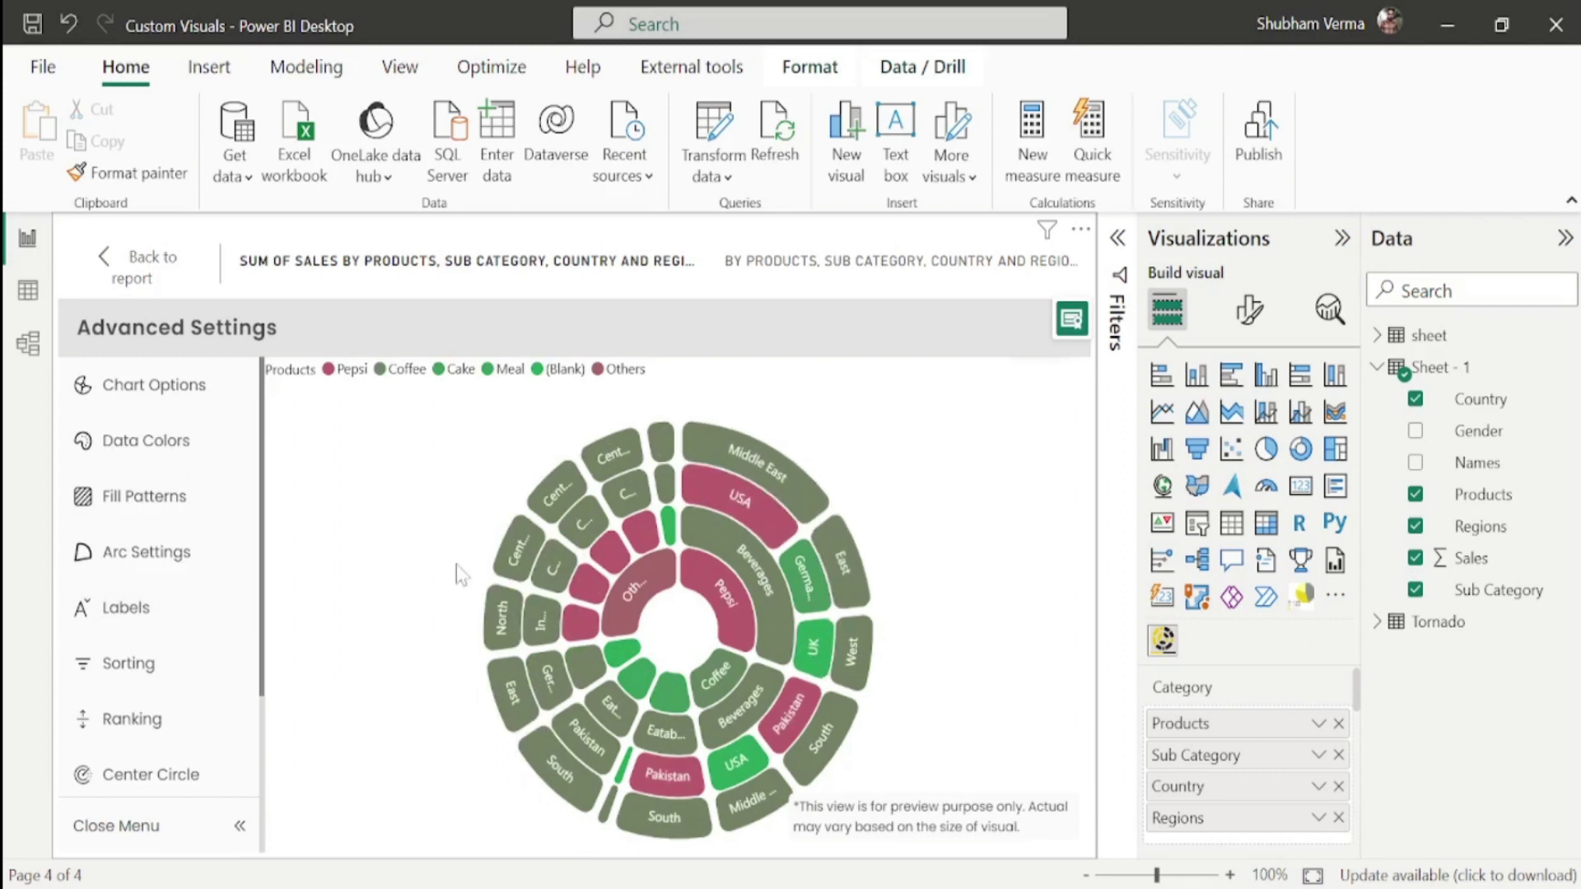
- Change the font family of the sunburst's data labels to Constantia and apply it
{"action": "left_click", "coordinate": [173, 624]}
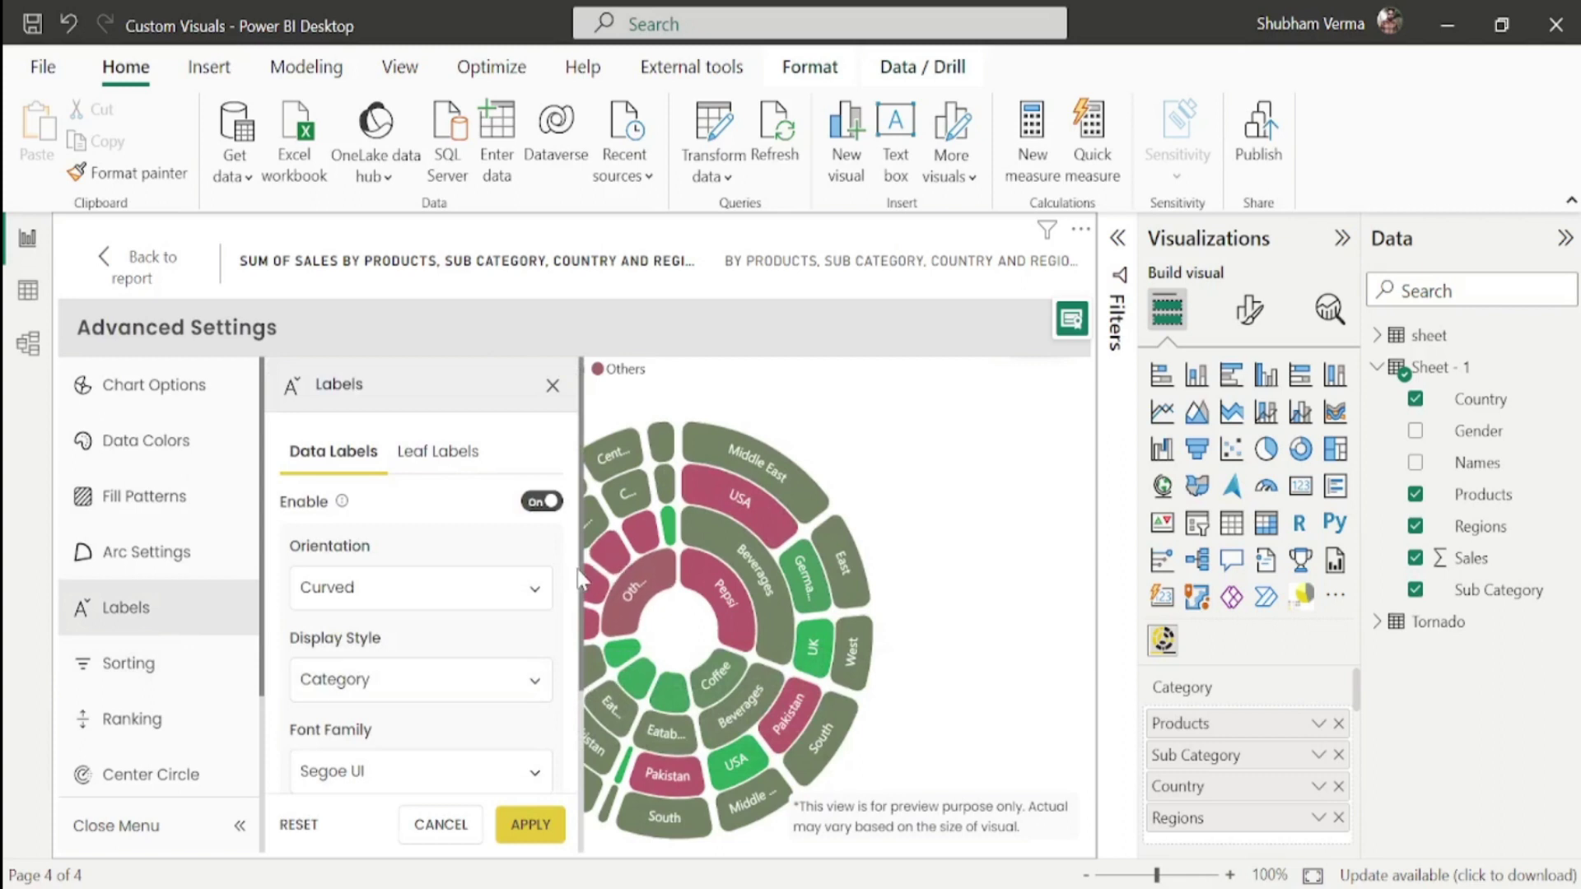
{"action": "left_click", "coordinate": [540, 776]}
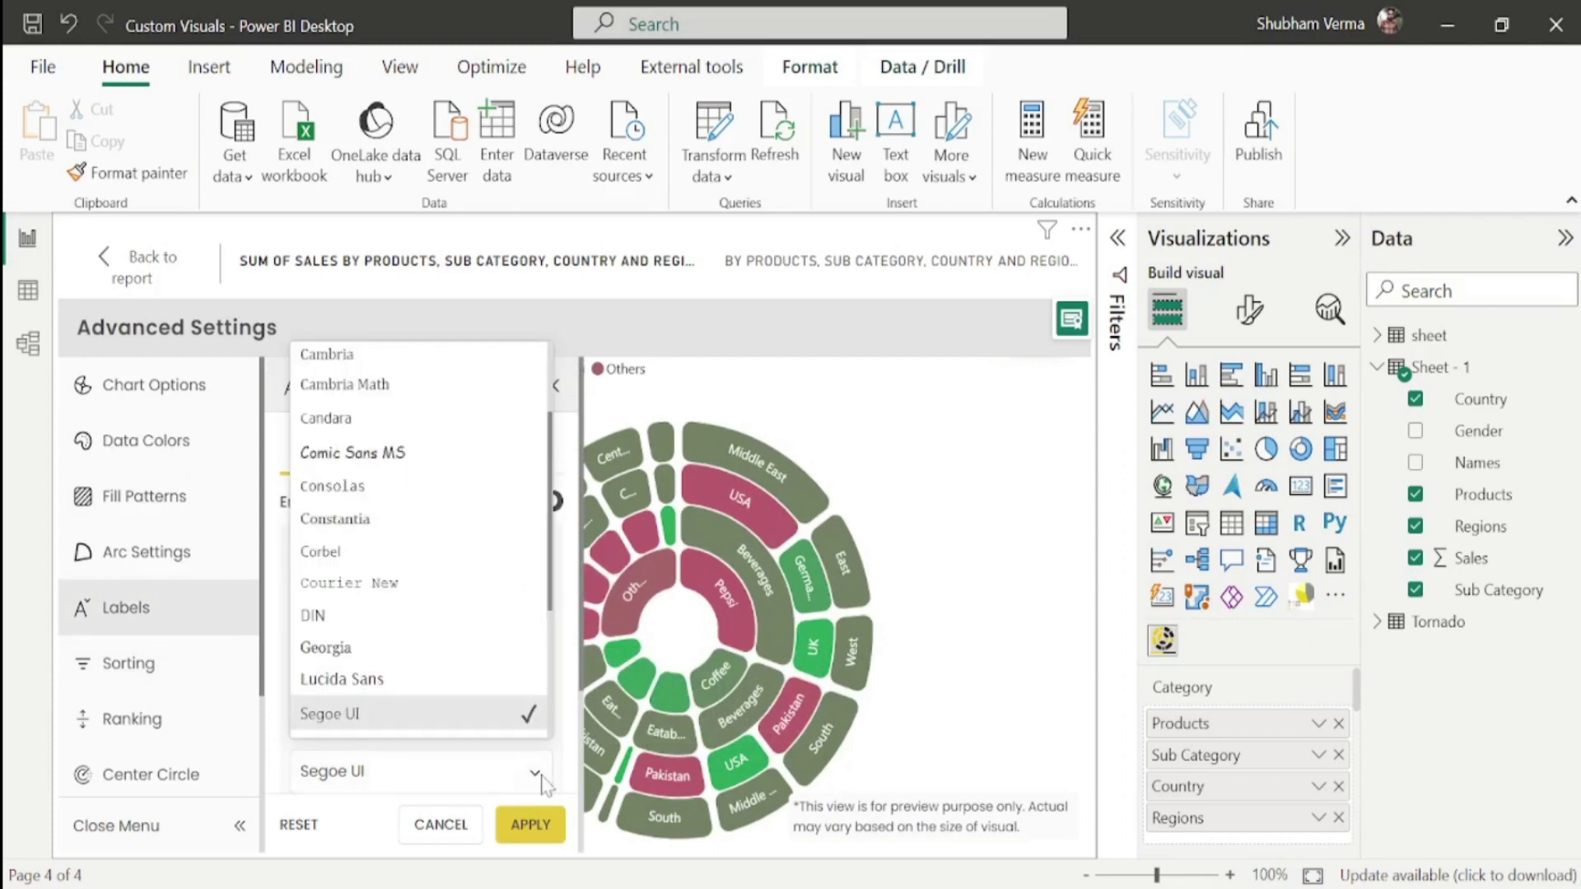
{"action": "left_click", "coordinate": [368, 527]}
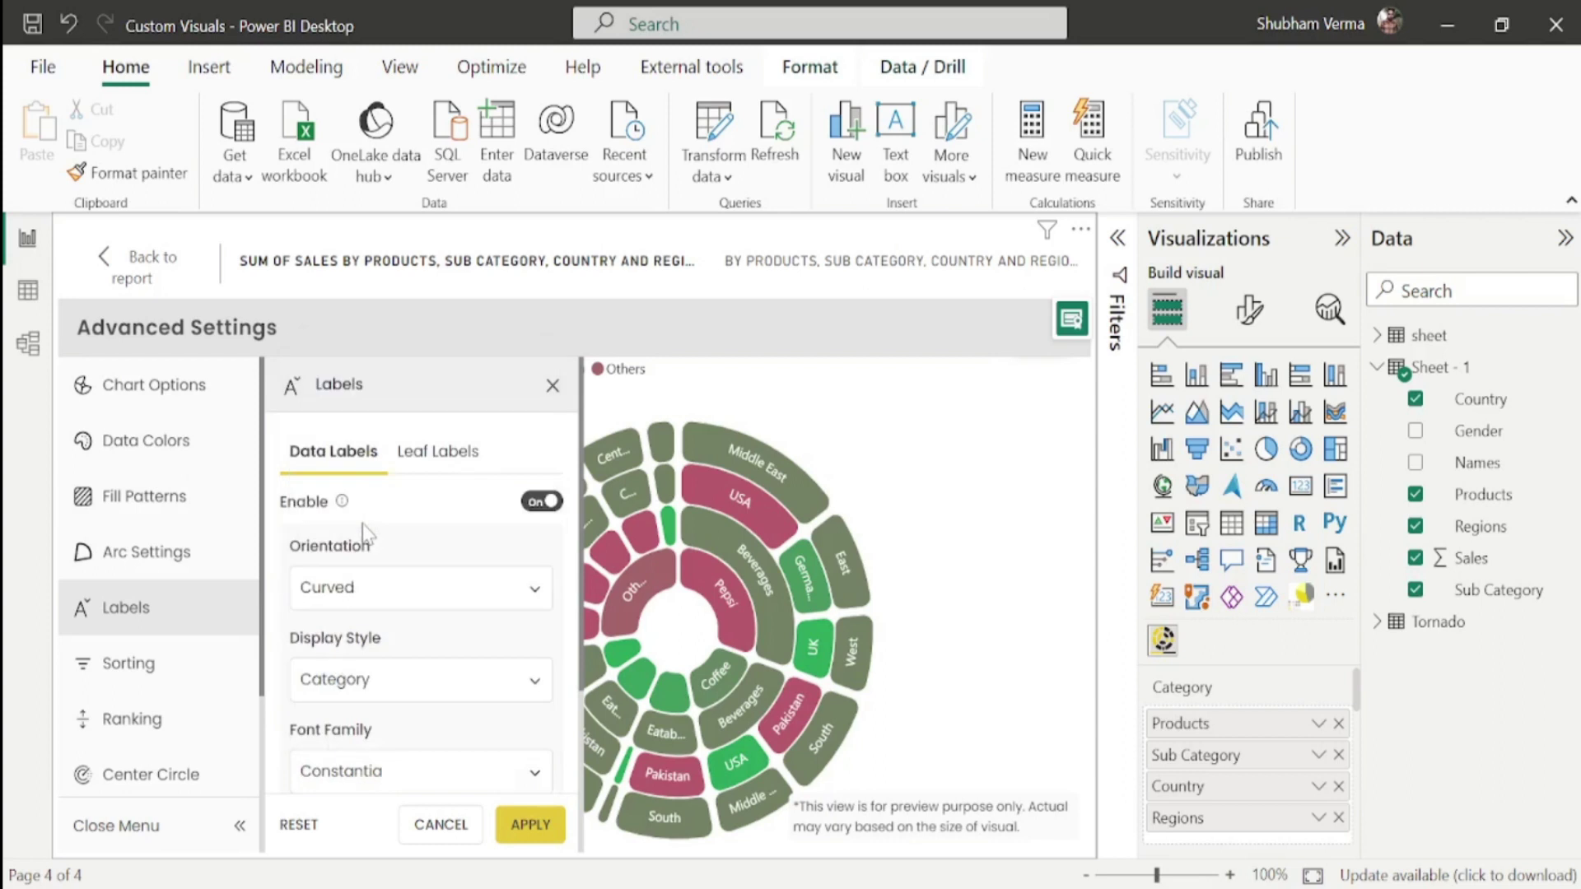
{"action": "left_click", "coordinate": [531, 827]}
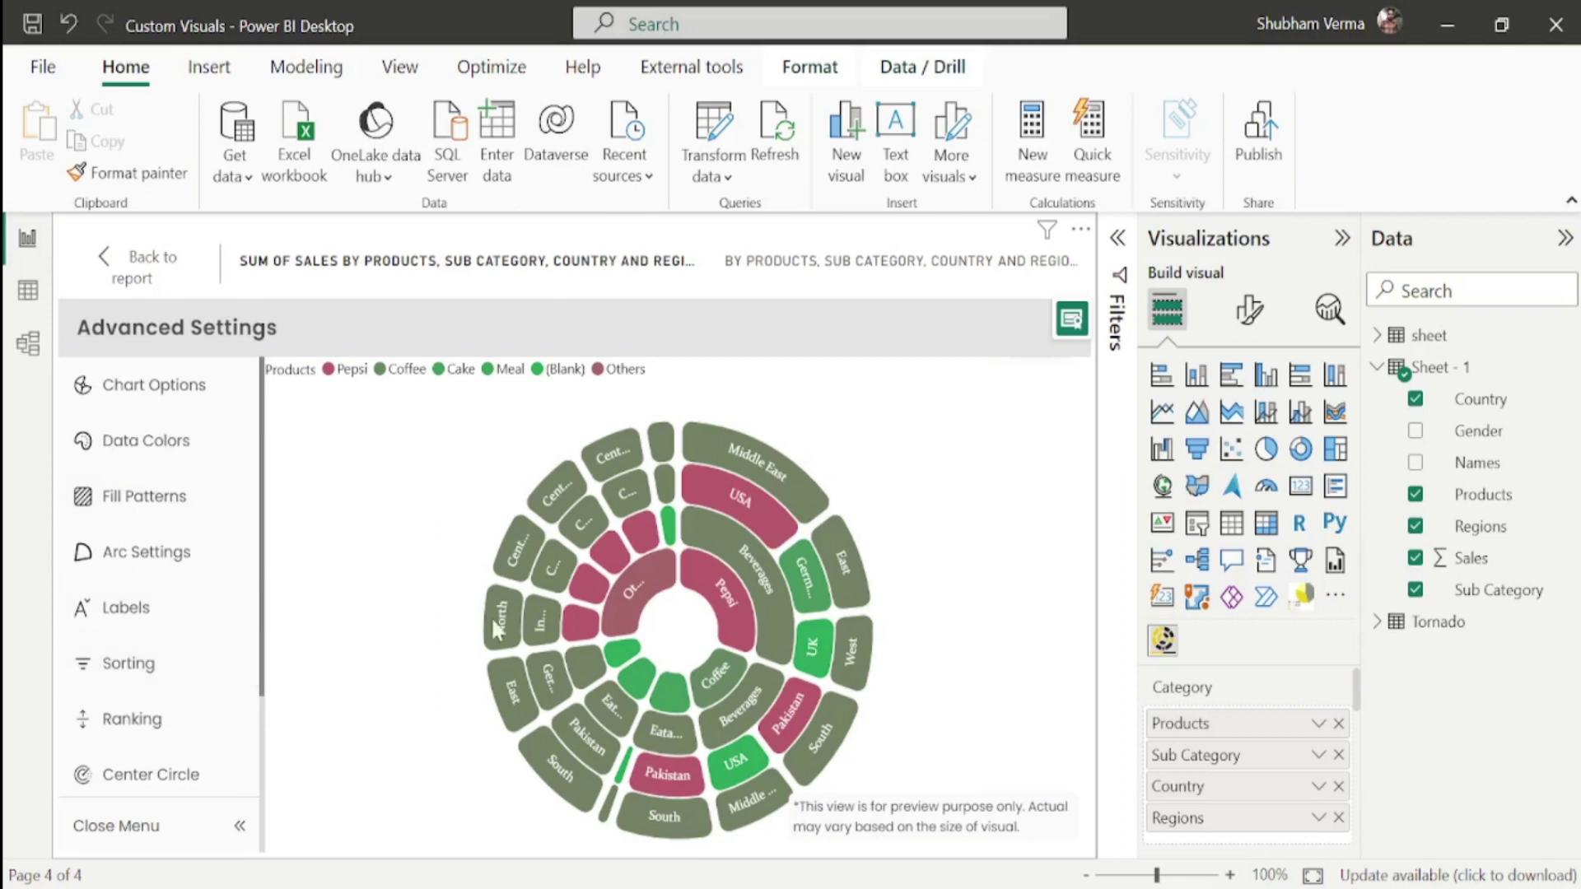
- Enable sorting for the sunburst by the Country field in ascending order and apply it
{"action": "left_click", "coordinate": [154, 686]}
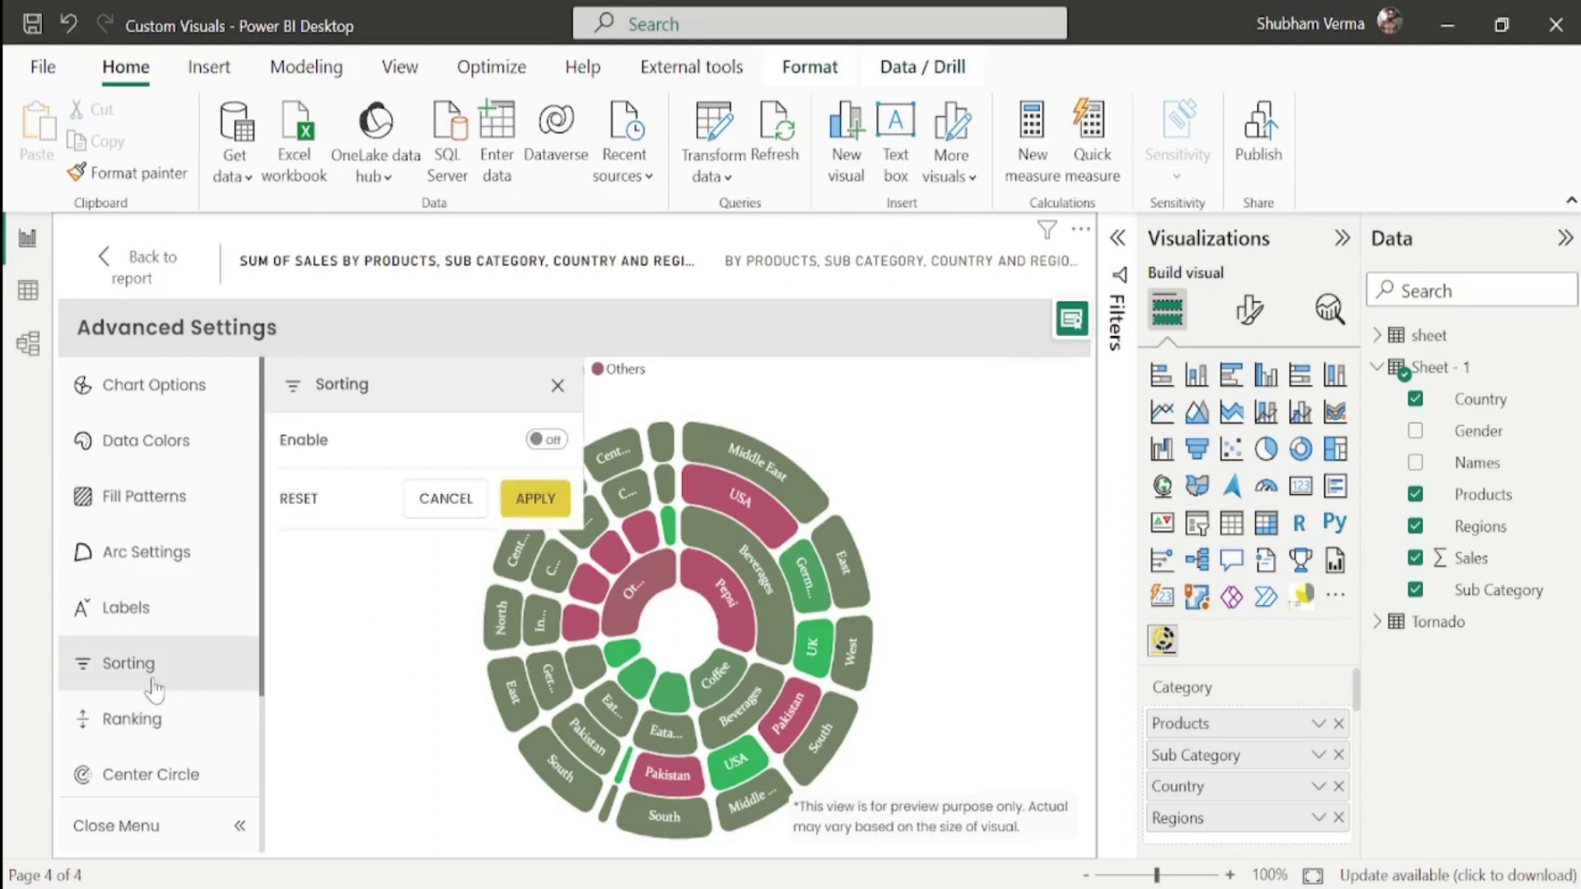
{"action": "left_click", "coordinate": [552, 442]}
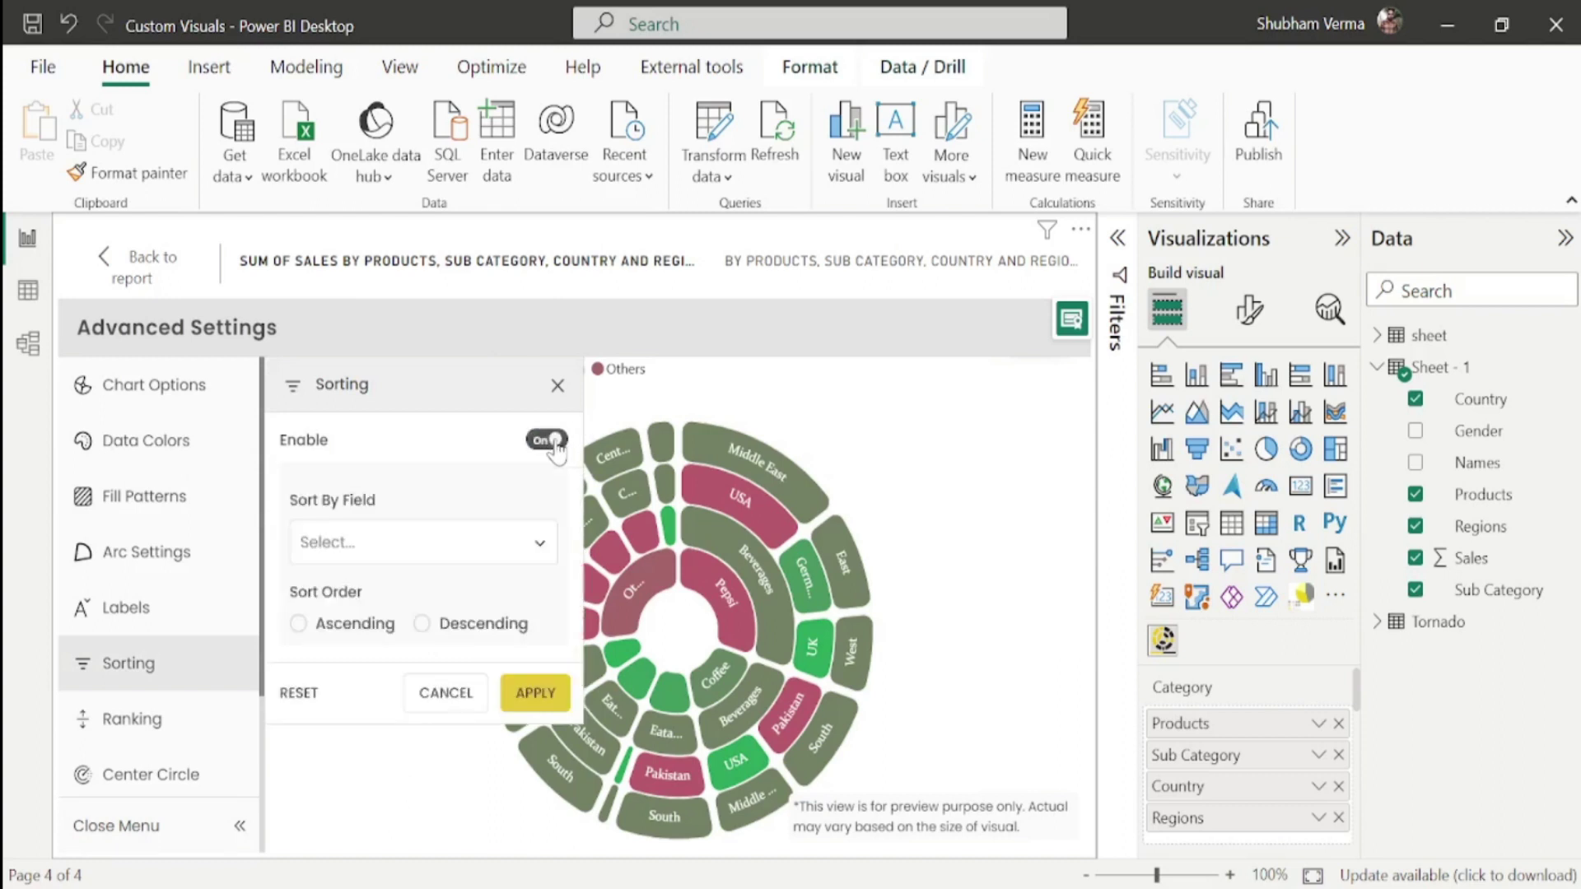
{"action": "left_click", "coordinate": [540, 545]}
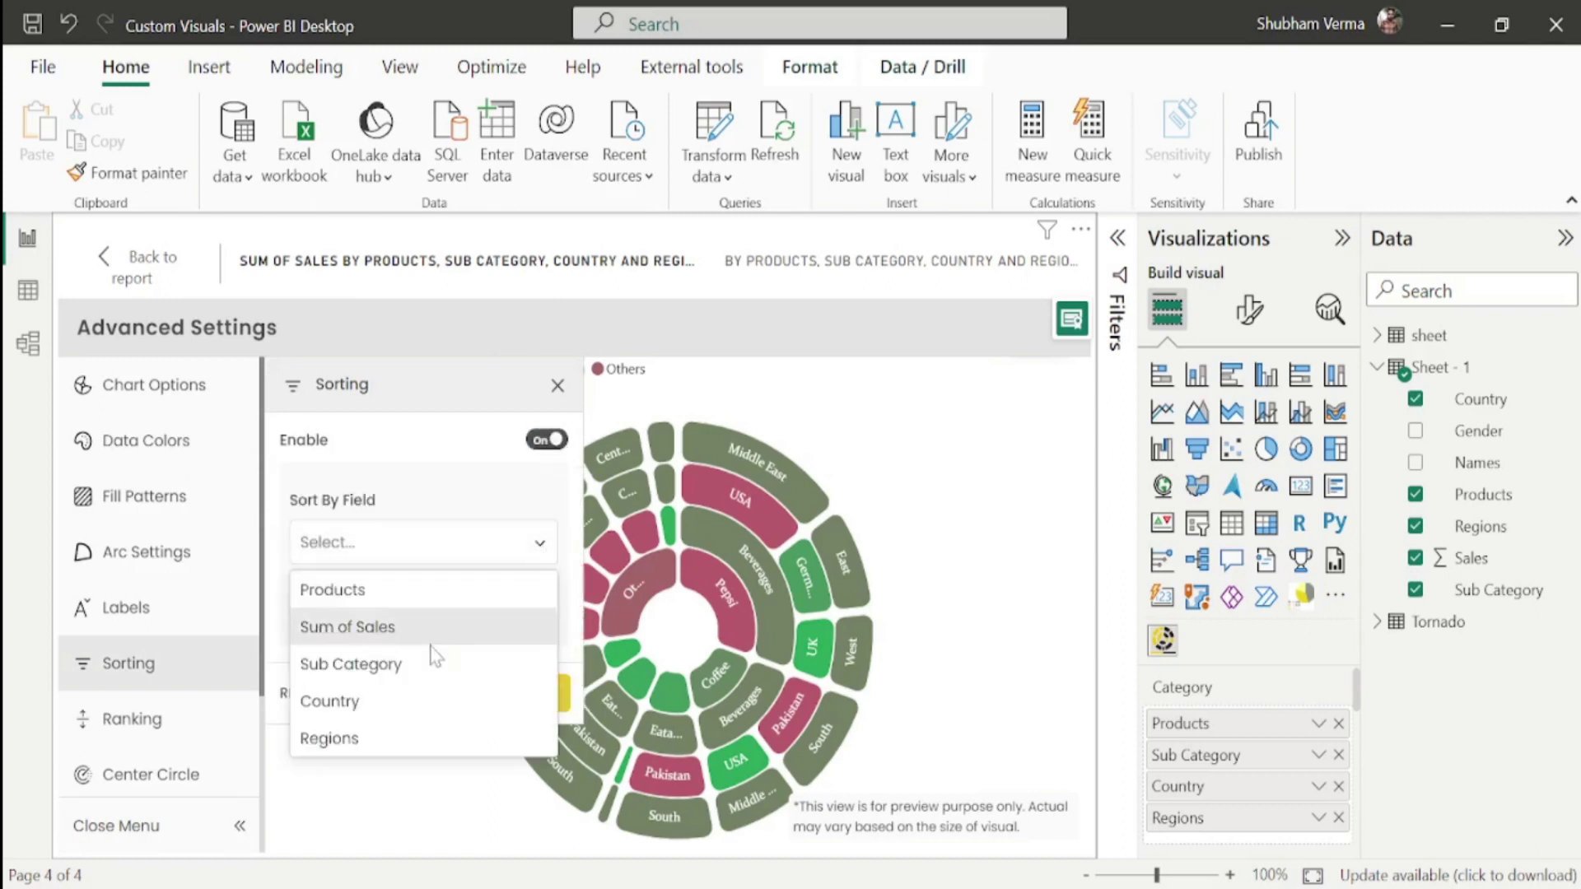
{"action": "left_click", "coordinate": [385, 700]}
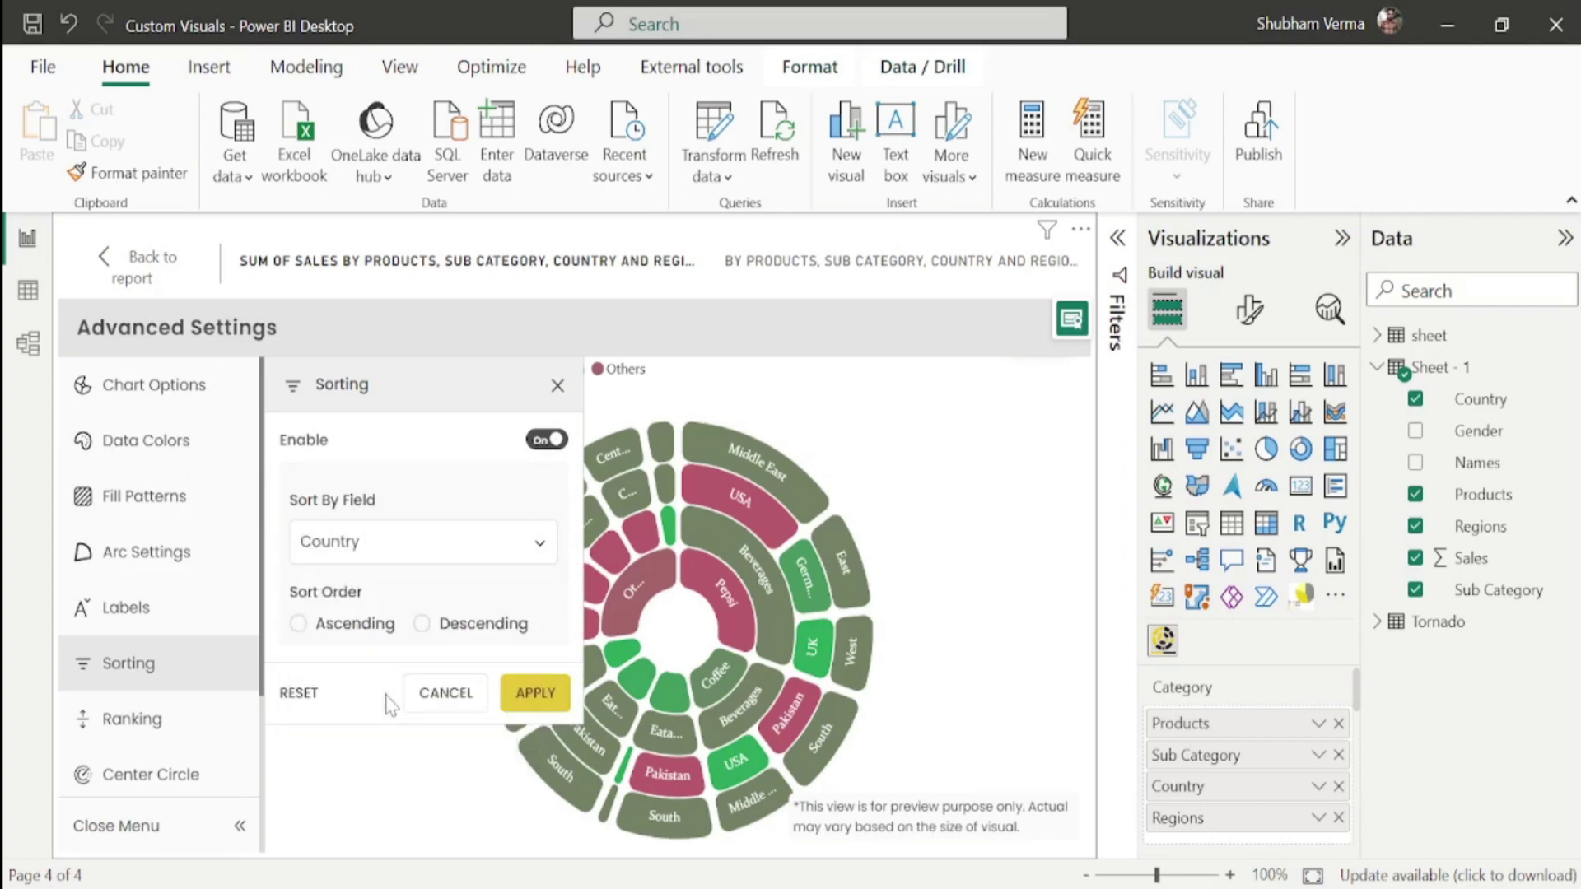
{"action": "left_click", "coordinate": [301, 626]}
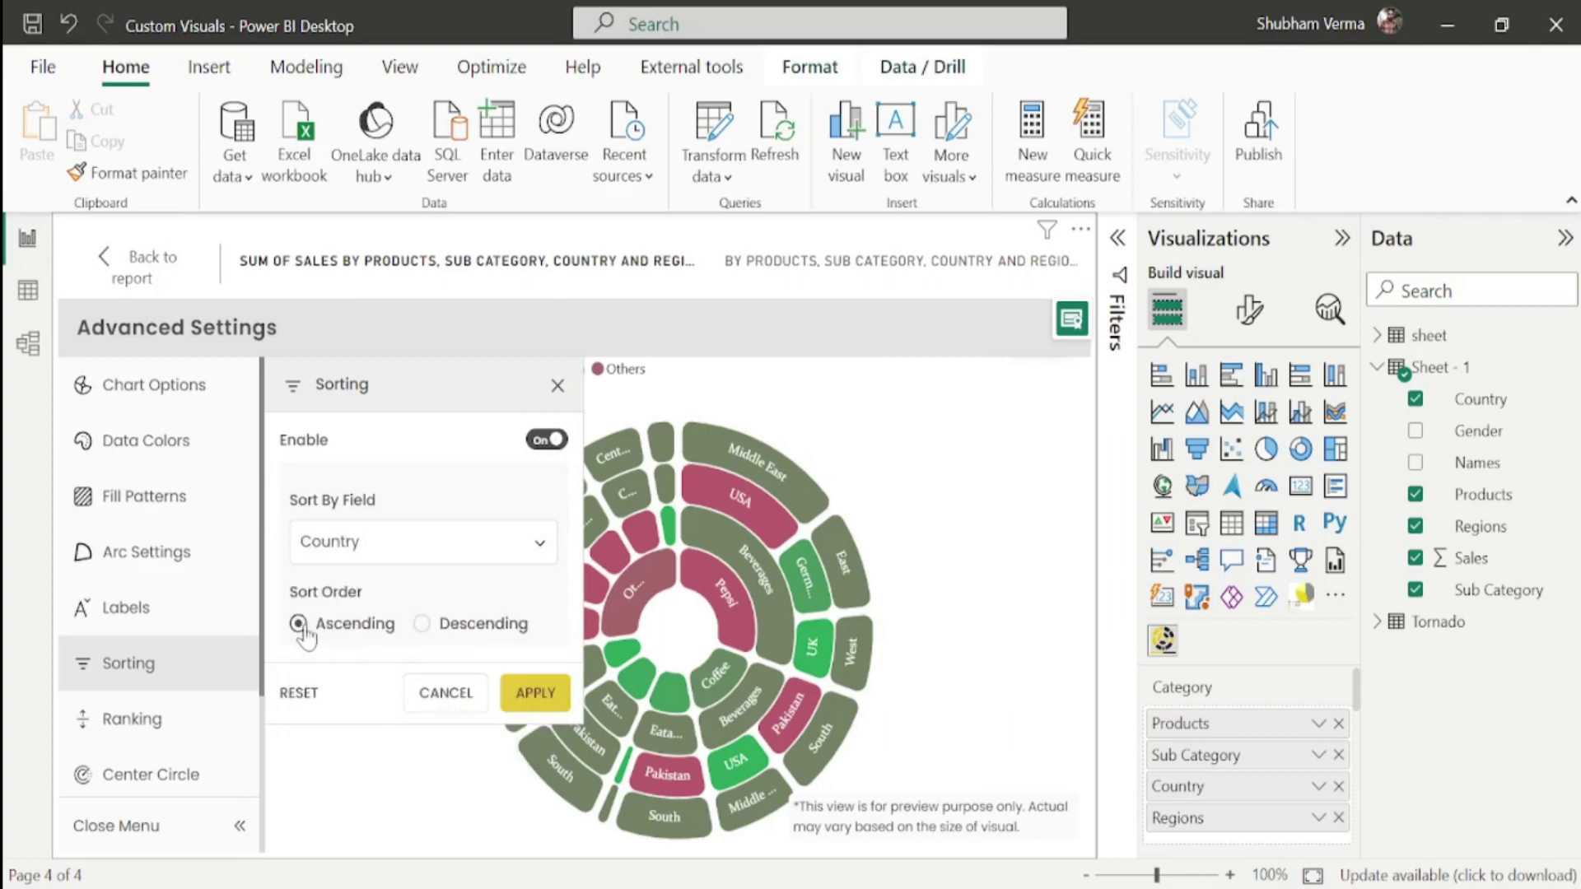
{"action": "left_click", "coordinate": [535, 693]}
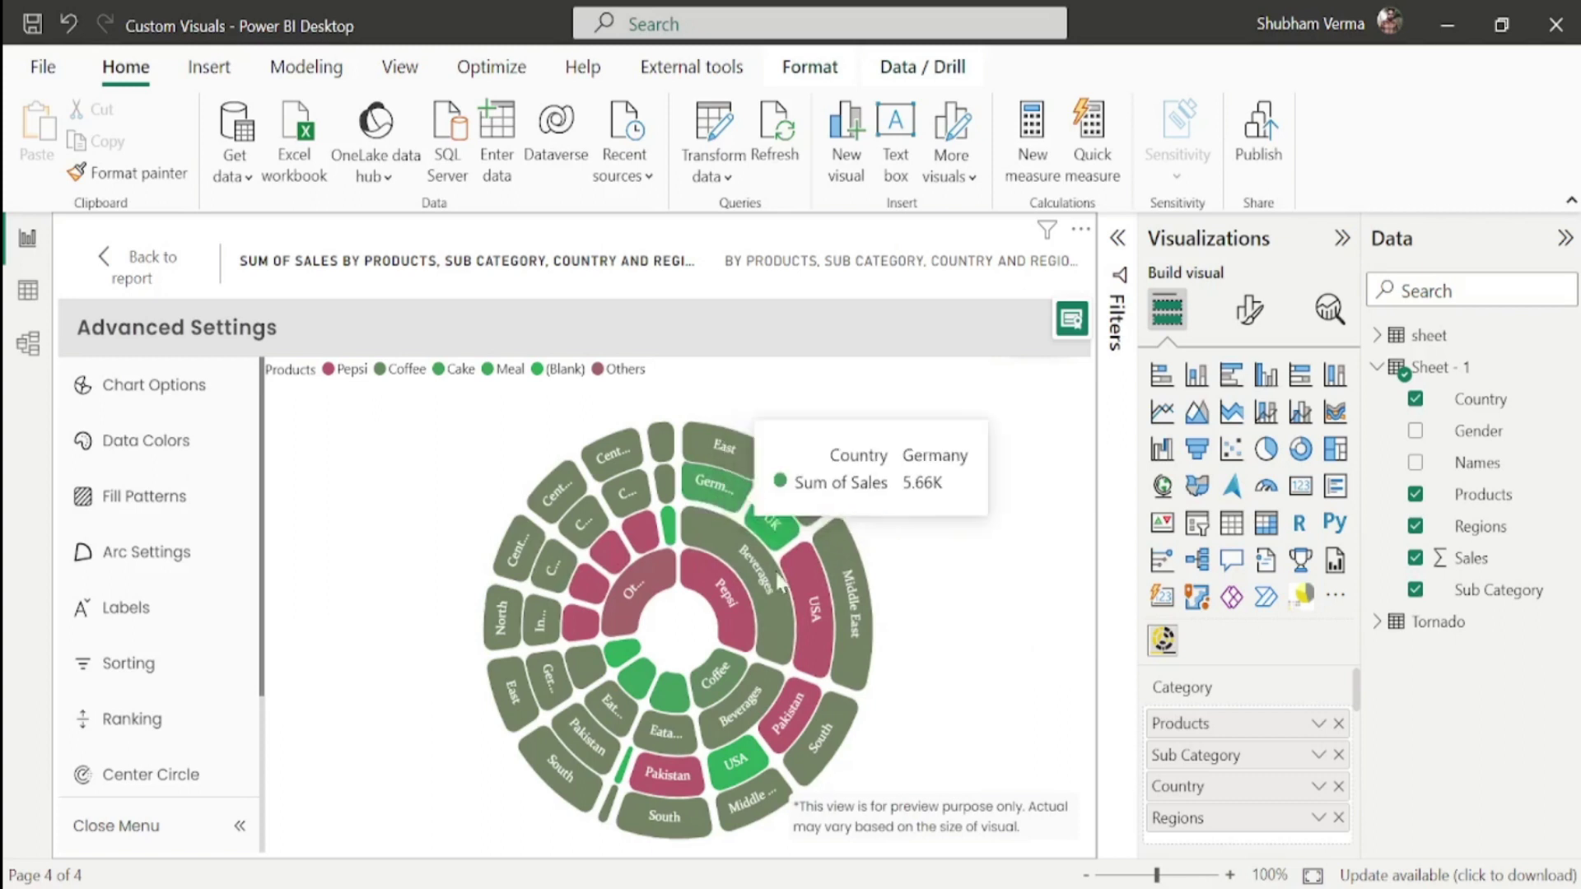
- Change the sunburst's sort field to Sum of Sales and apply the sorting
{"action": "left_click", "coordinate": [124, 675]}
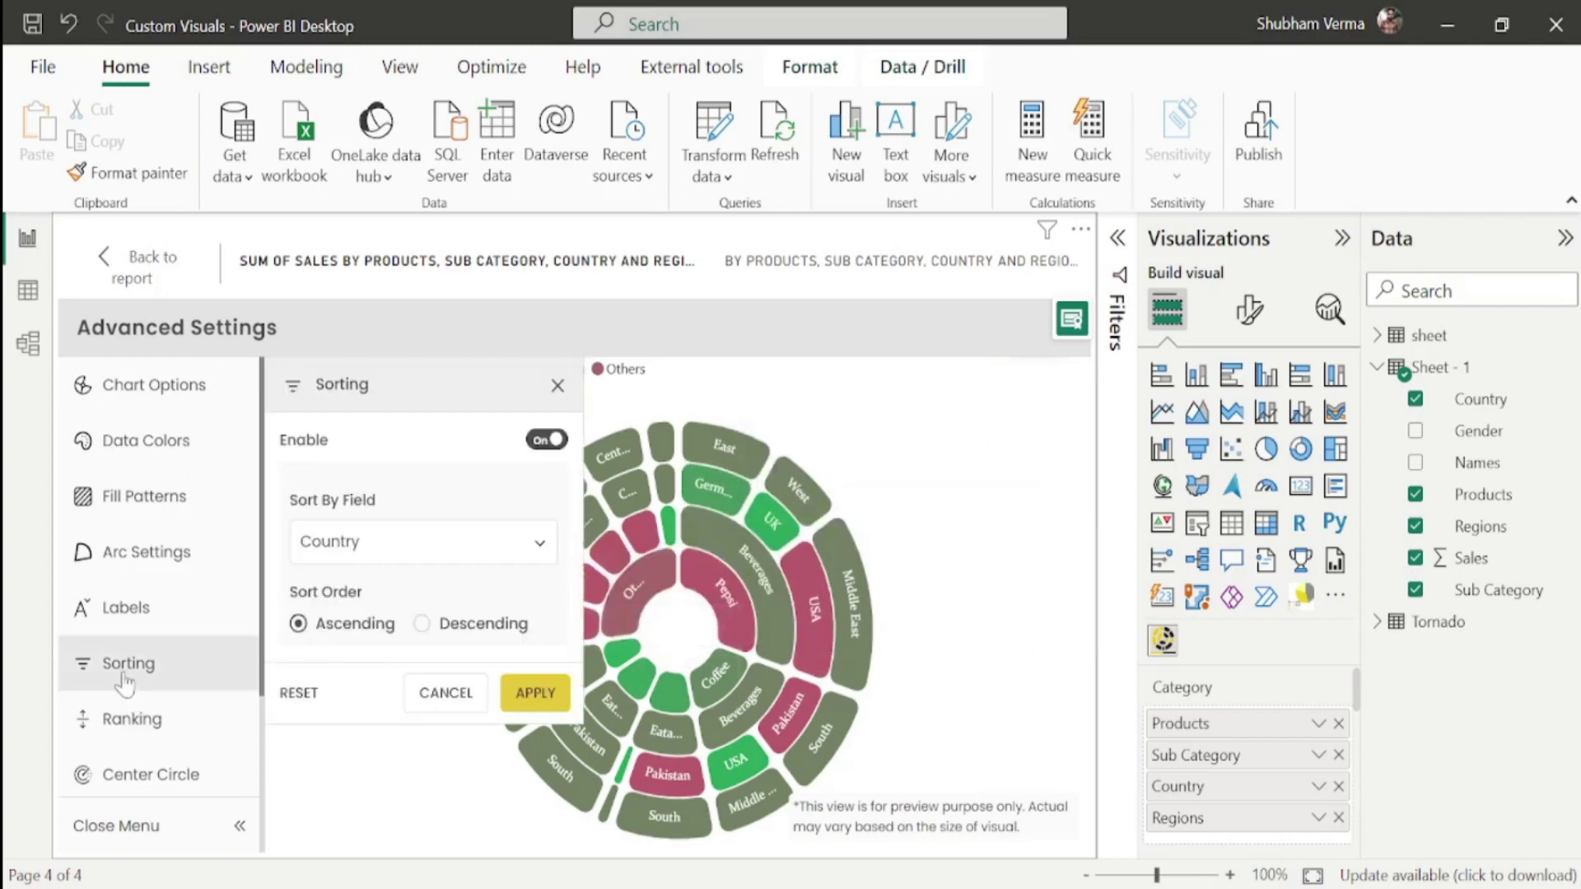
{"action": "left_click", "coordinate": [544, 542]}
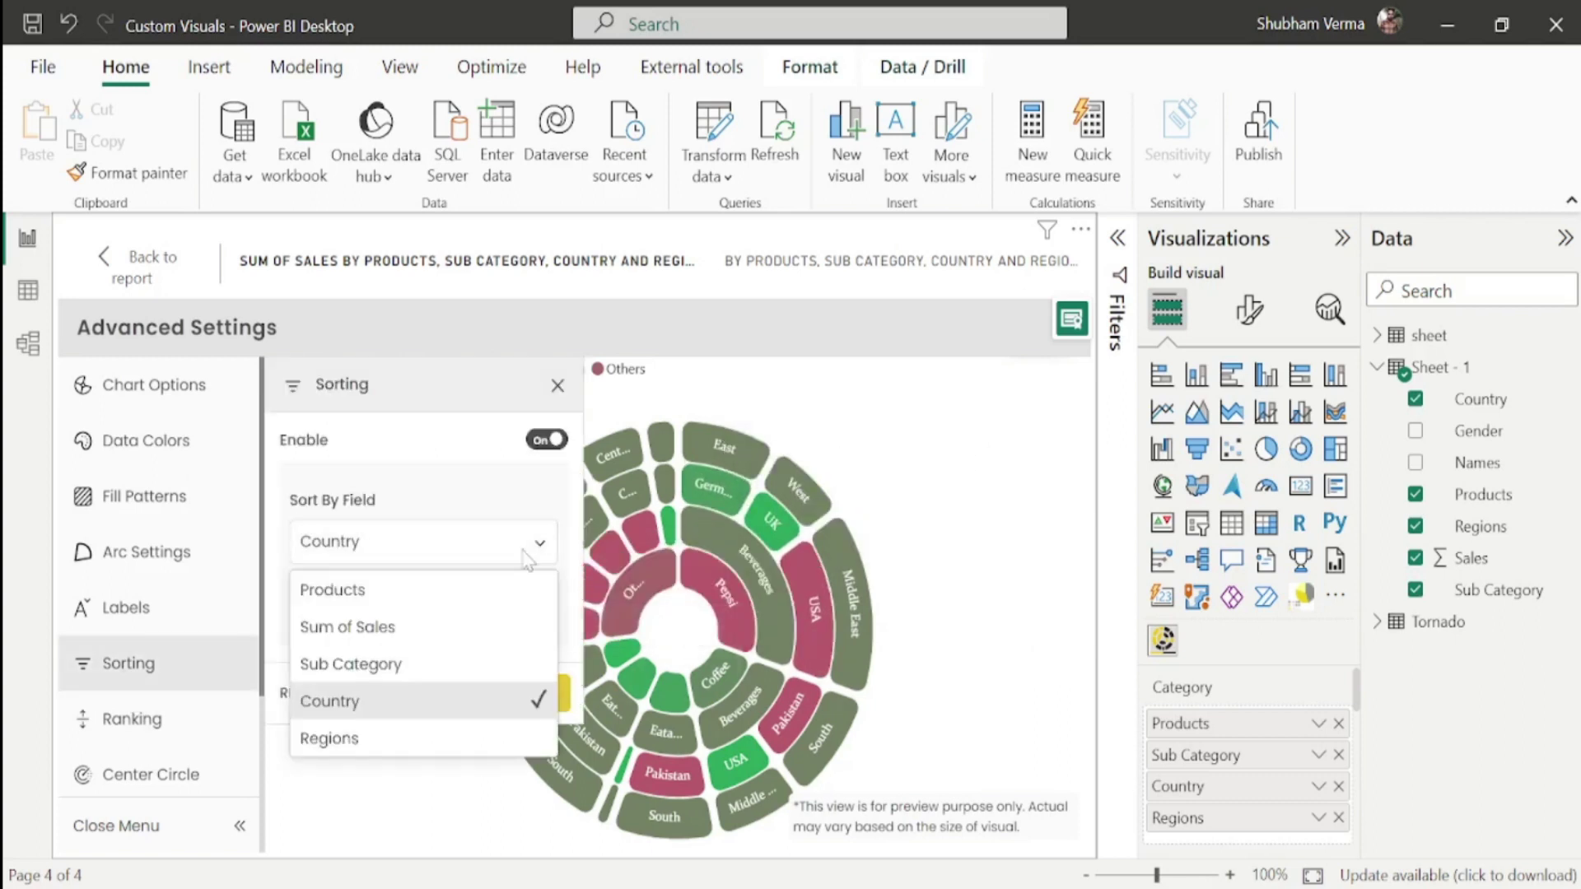
{"action": "left_click", "coordinate": [397, 627]}
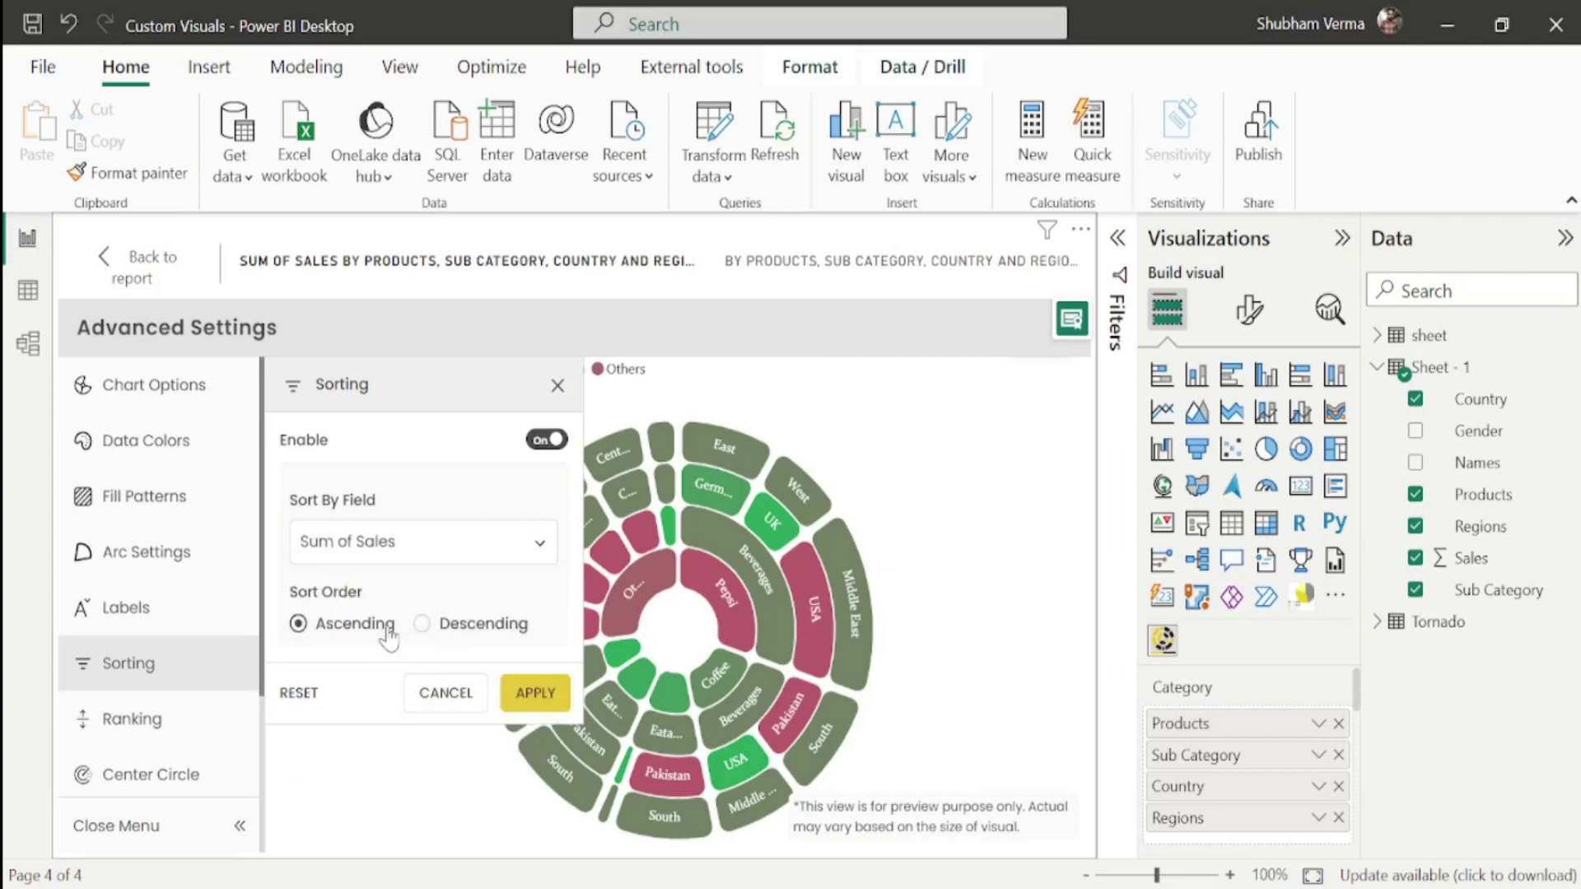
{"action": "left_click", "coordinate": [528, 692]}
- Rank the sunburst by Top N, keeping the top three products with the remaining ones shown as Others, and apply it
{"action": "scroll", "coordinate": [266, 634], "scroll_direction": "down", "scroll_amount": 1}
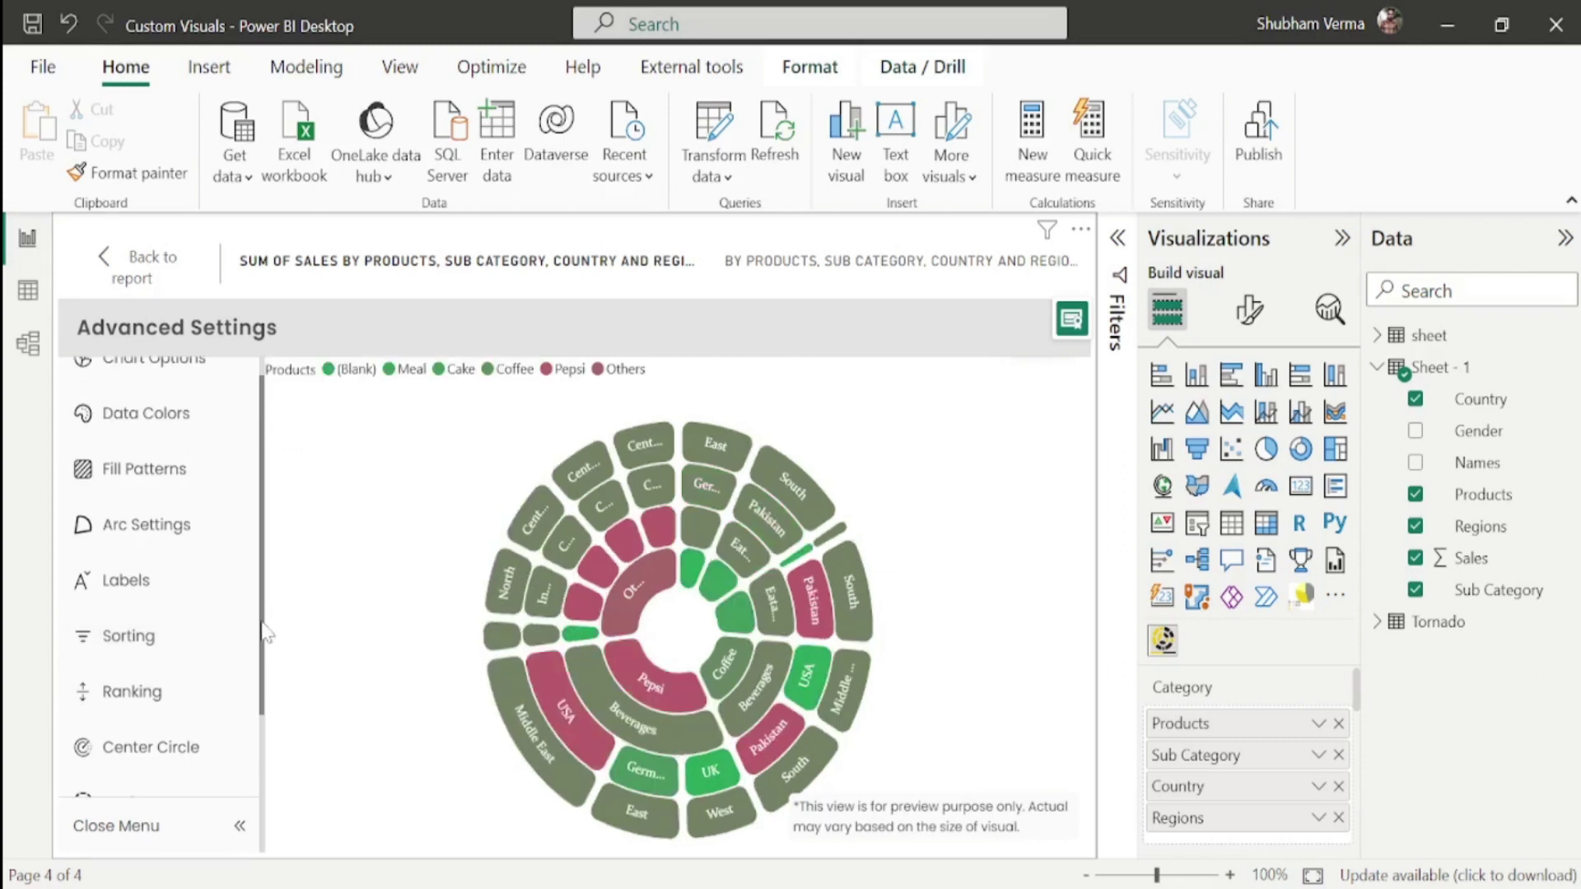
{"action": "scroll", "coordinate": [265, 634], "scroll_direction": "down", "scroll_amount": 2}
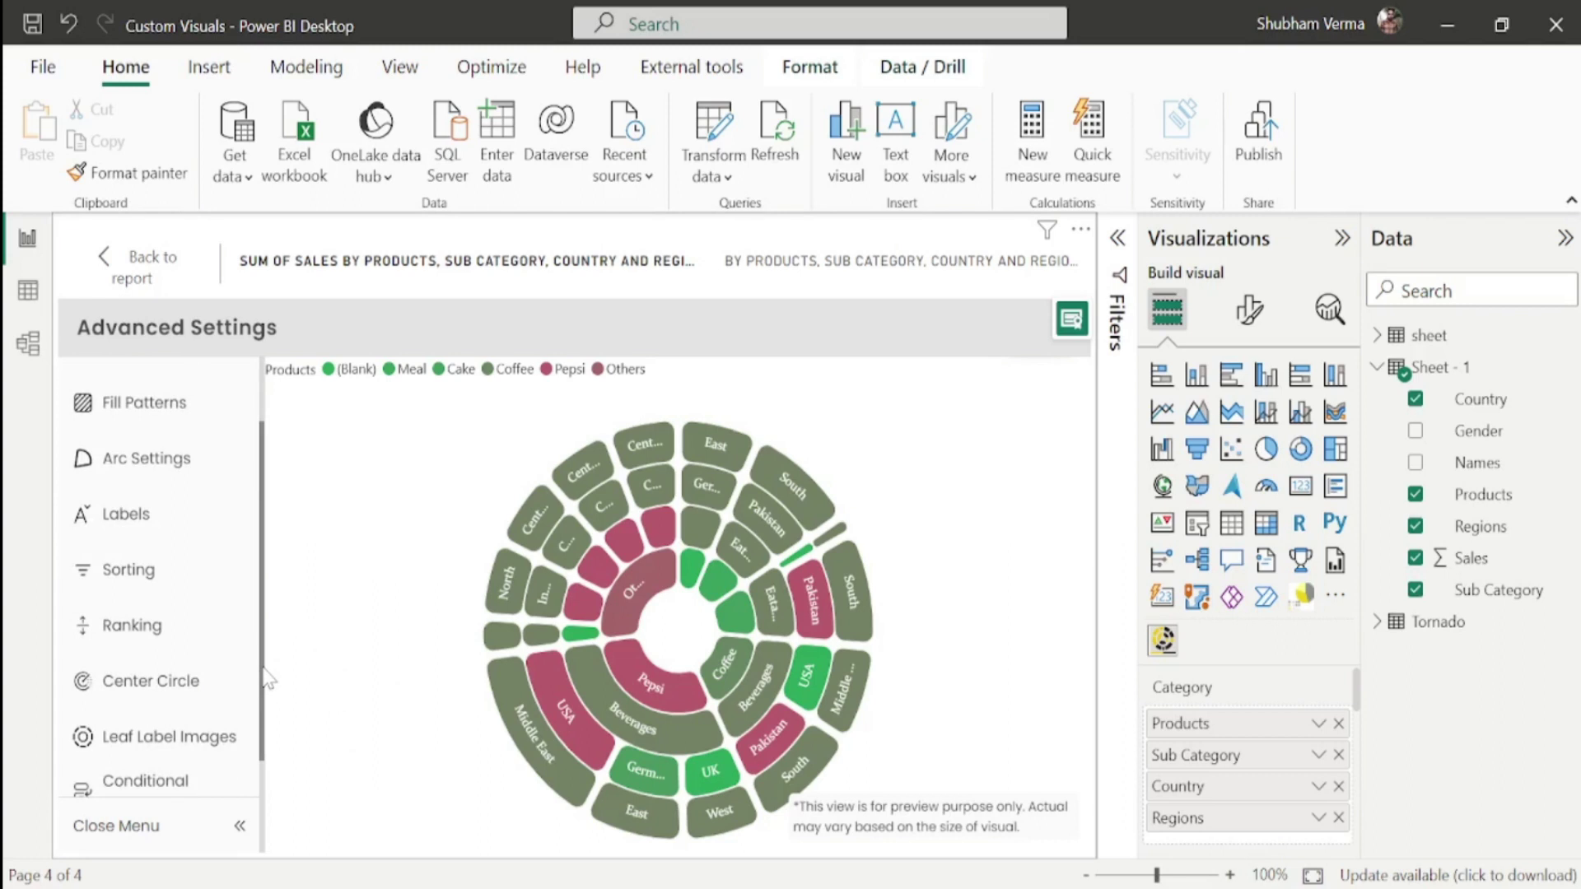
{"action": "left_click", "coordinate": [156, 646]}
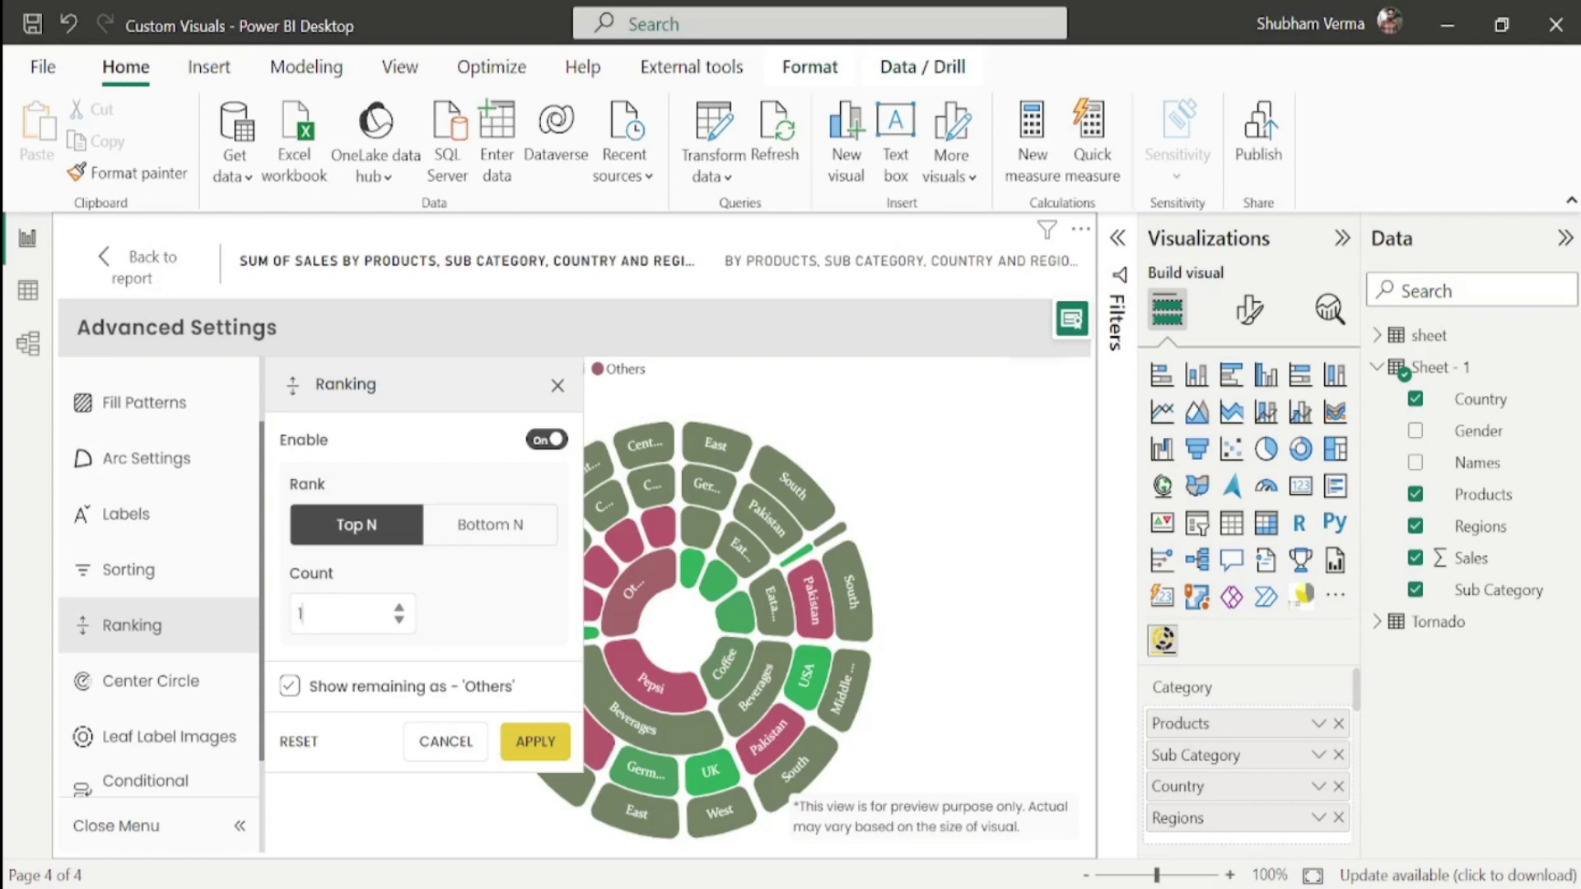
{"action": "left_click", "coordinate": [543, 738]}
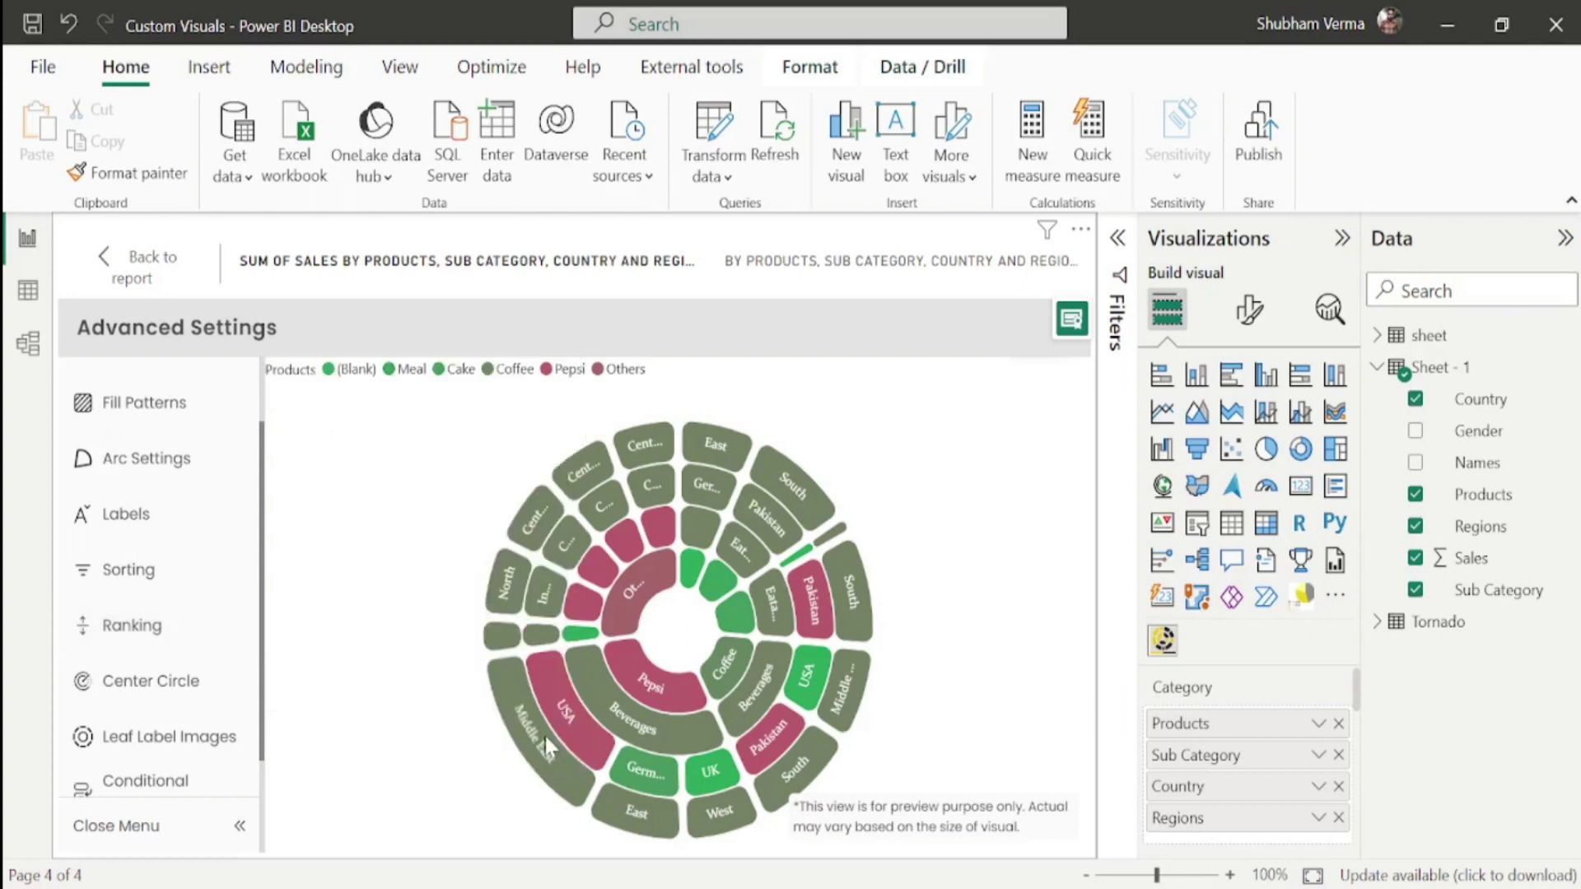
{"action": "left_click", "coordinate": [131, 626]}
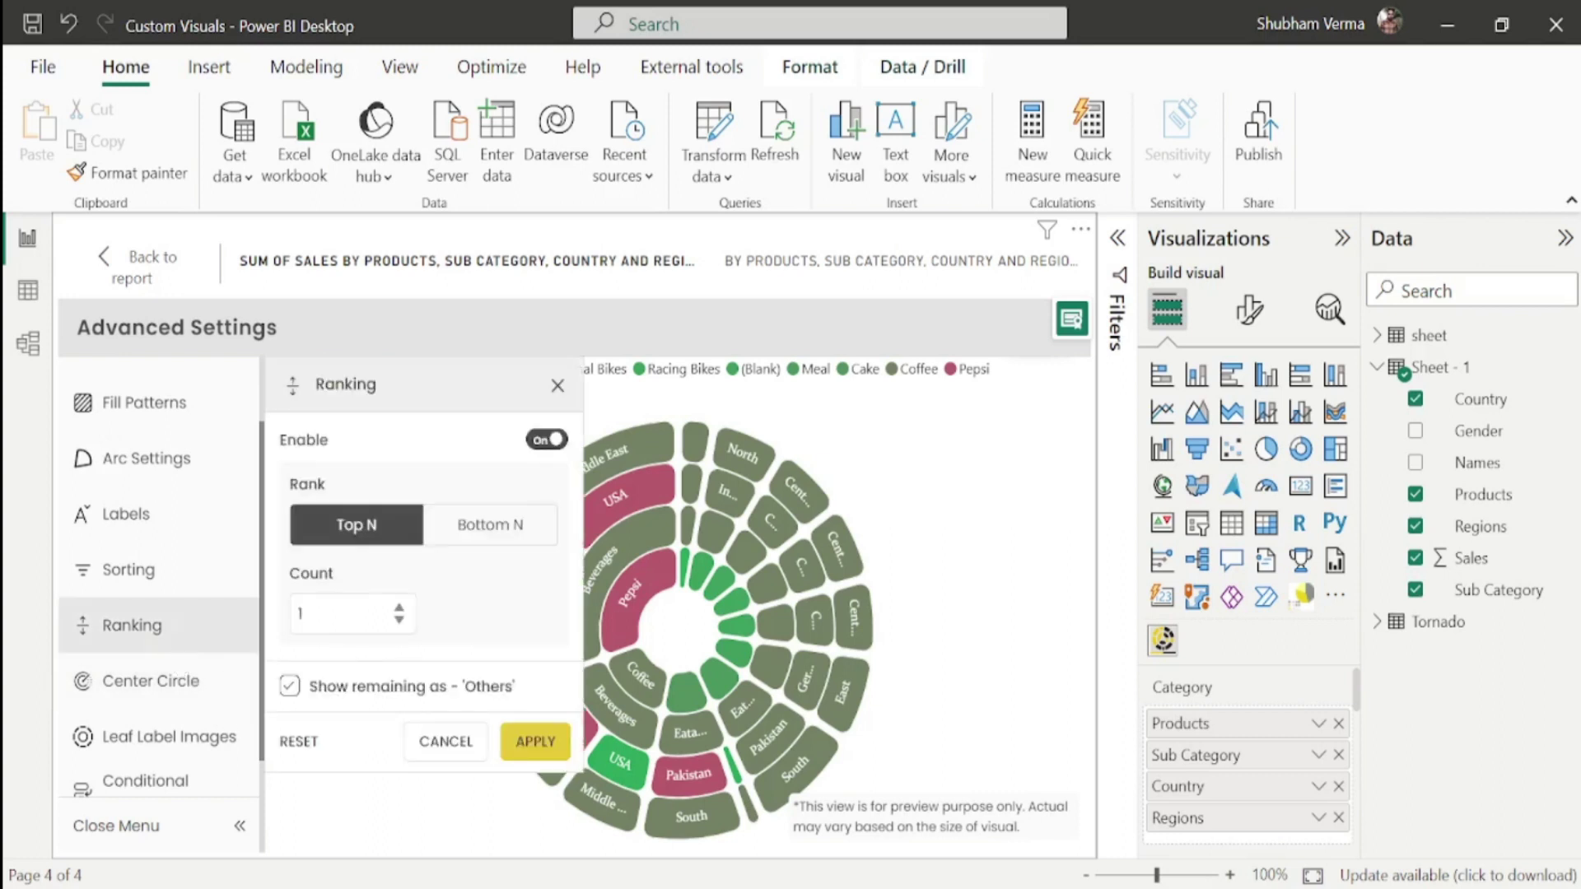
{"action": "left_click", "coordinate": [531, 736]}
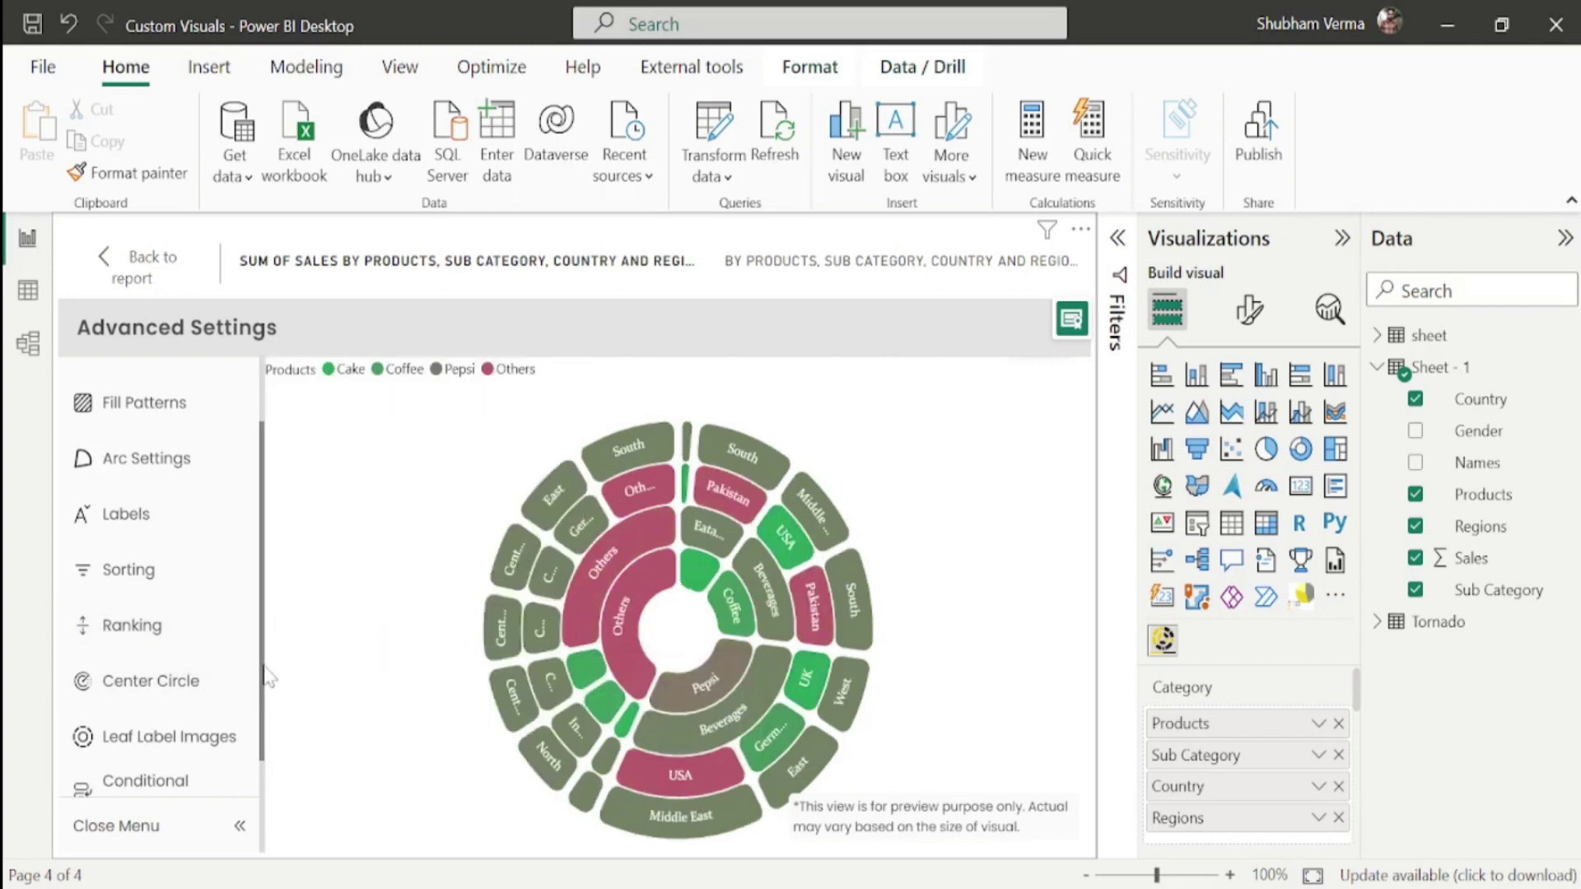
- Add an image layer to the sunburst's center circle using the small logo image from the Desktop folder, and save it
{"action": "left_click_drag", "start_coordinate": [262, 733], "coordinate": [264, 827]}
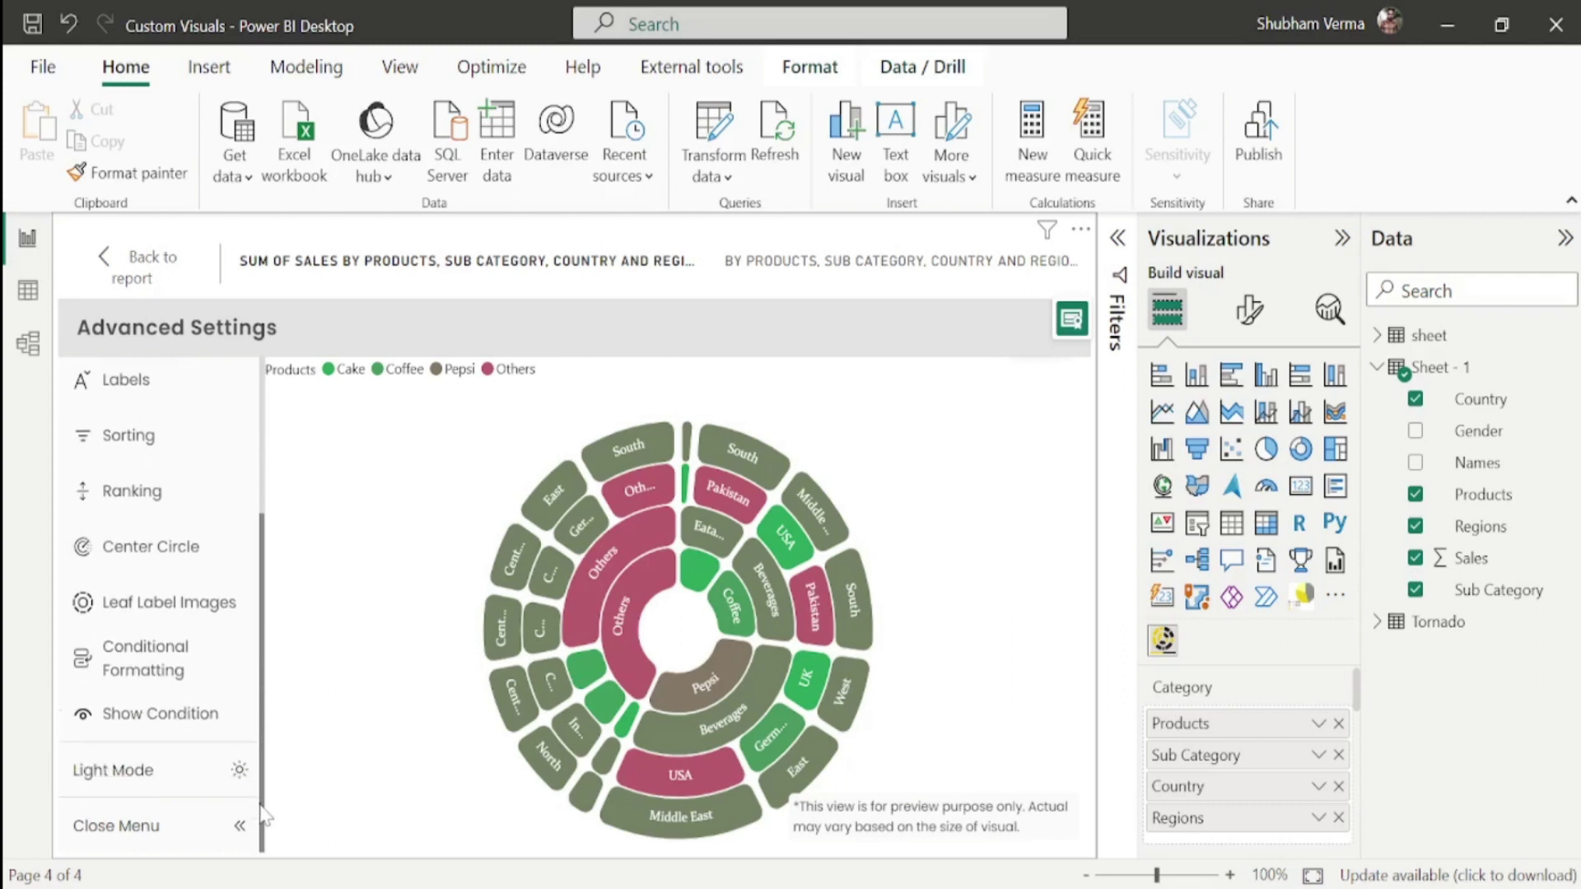
{"action": "left_click", "coordinate": [161, 570]}
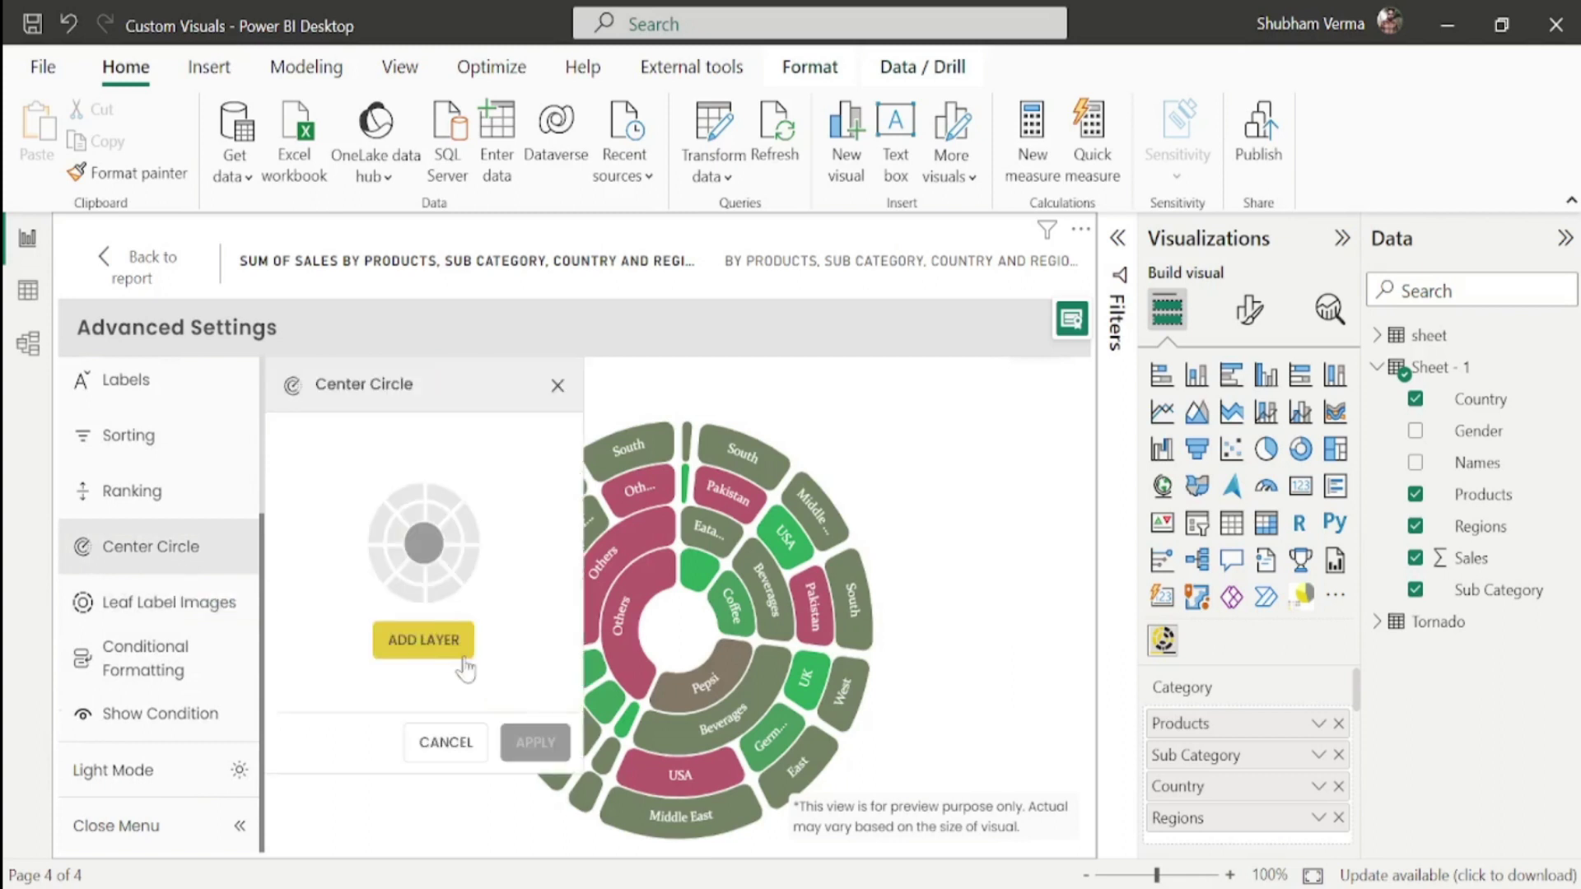
{"action": "left_click", "coordinate": [423, 642]}
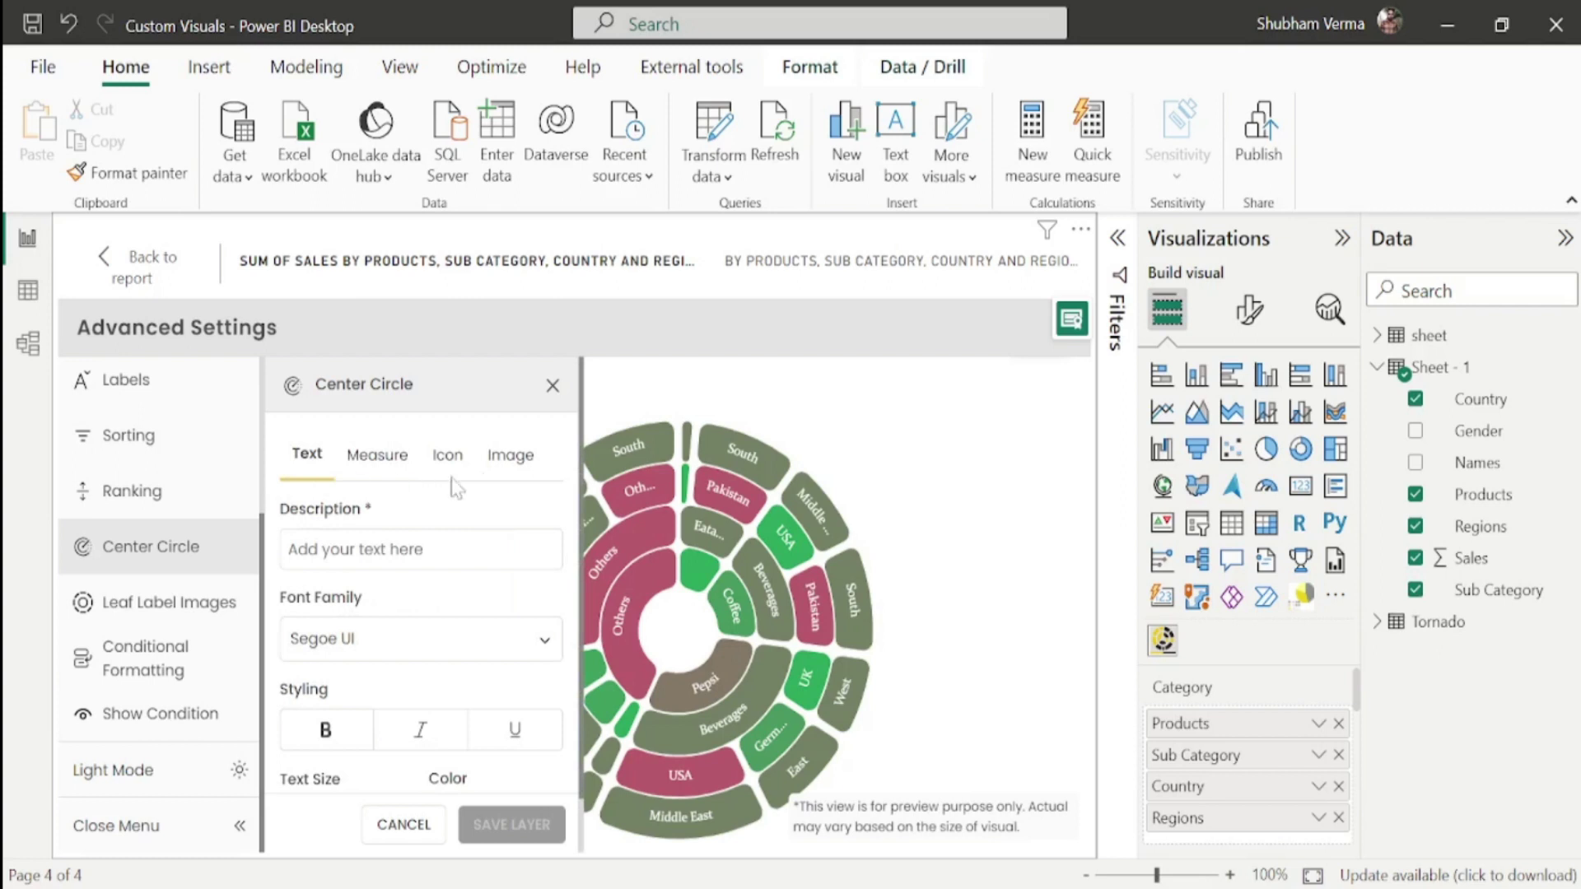
{"action": "left_click", "coordinate": [513, 457]}
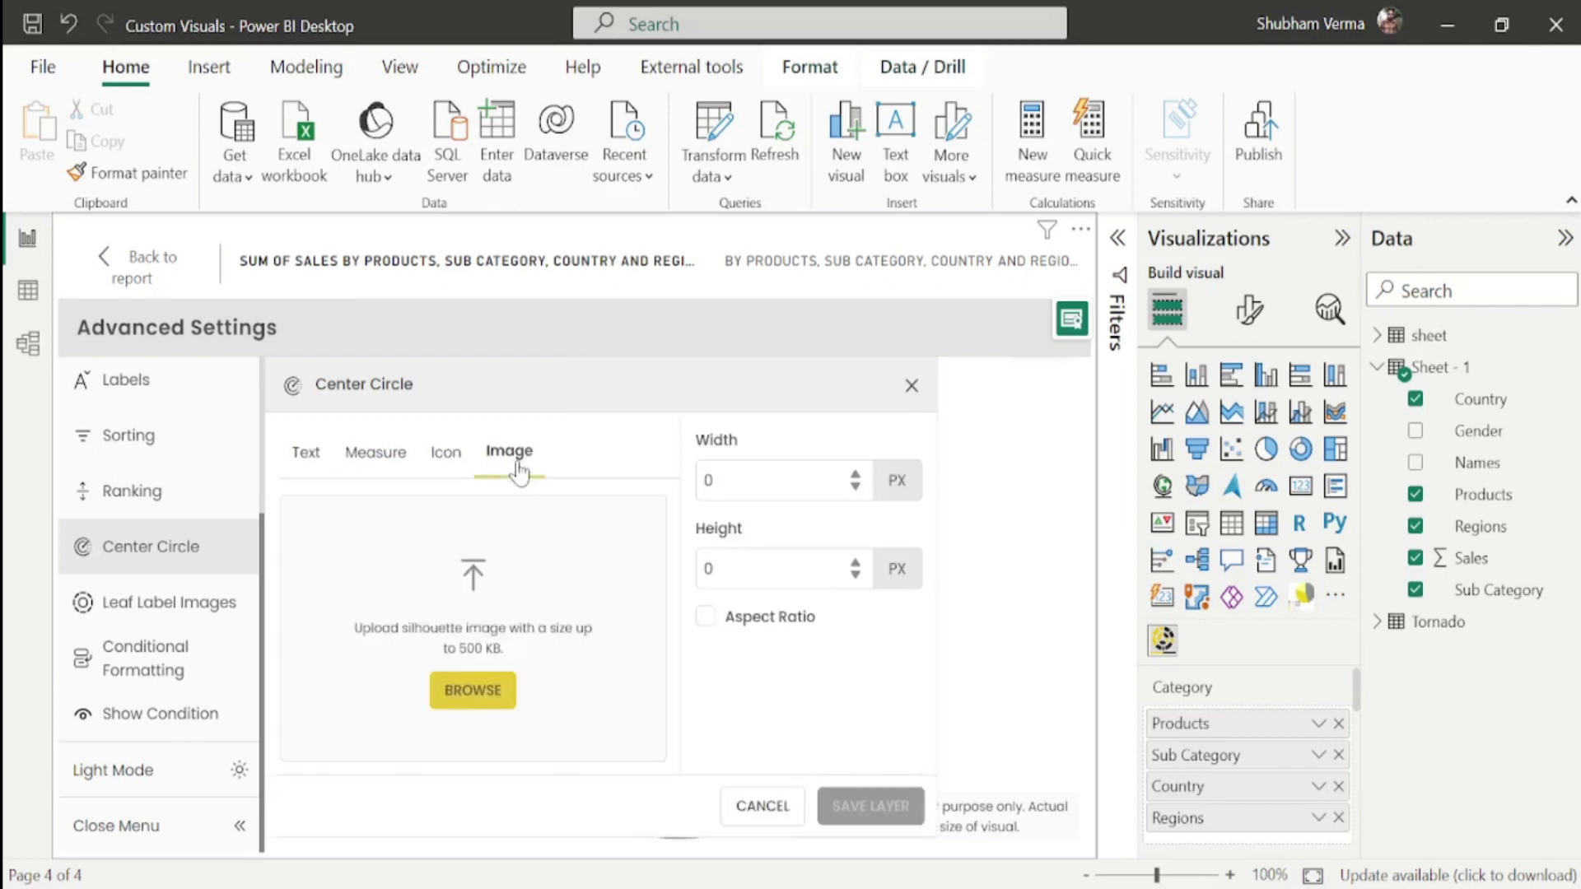
{"action": "left_click", "coordinate": [471, 700]}
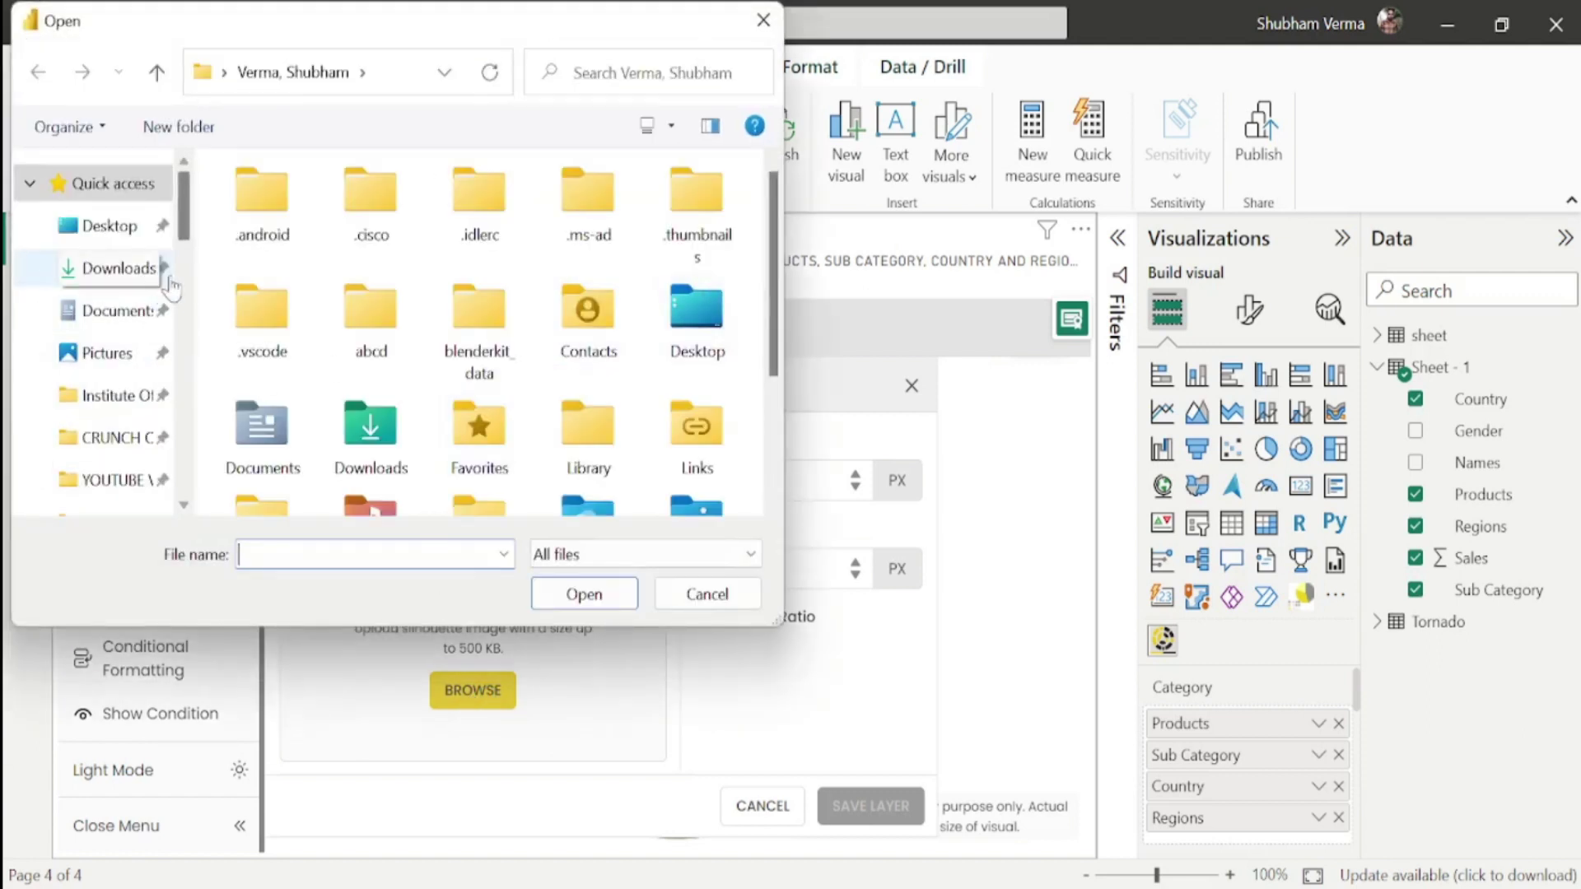
{"action": "left_click", "coordinate": [134, 224]}
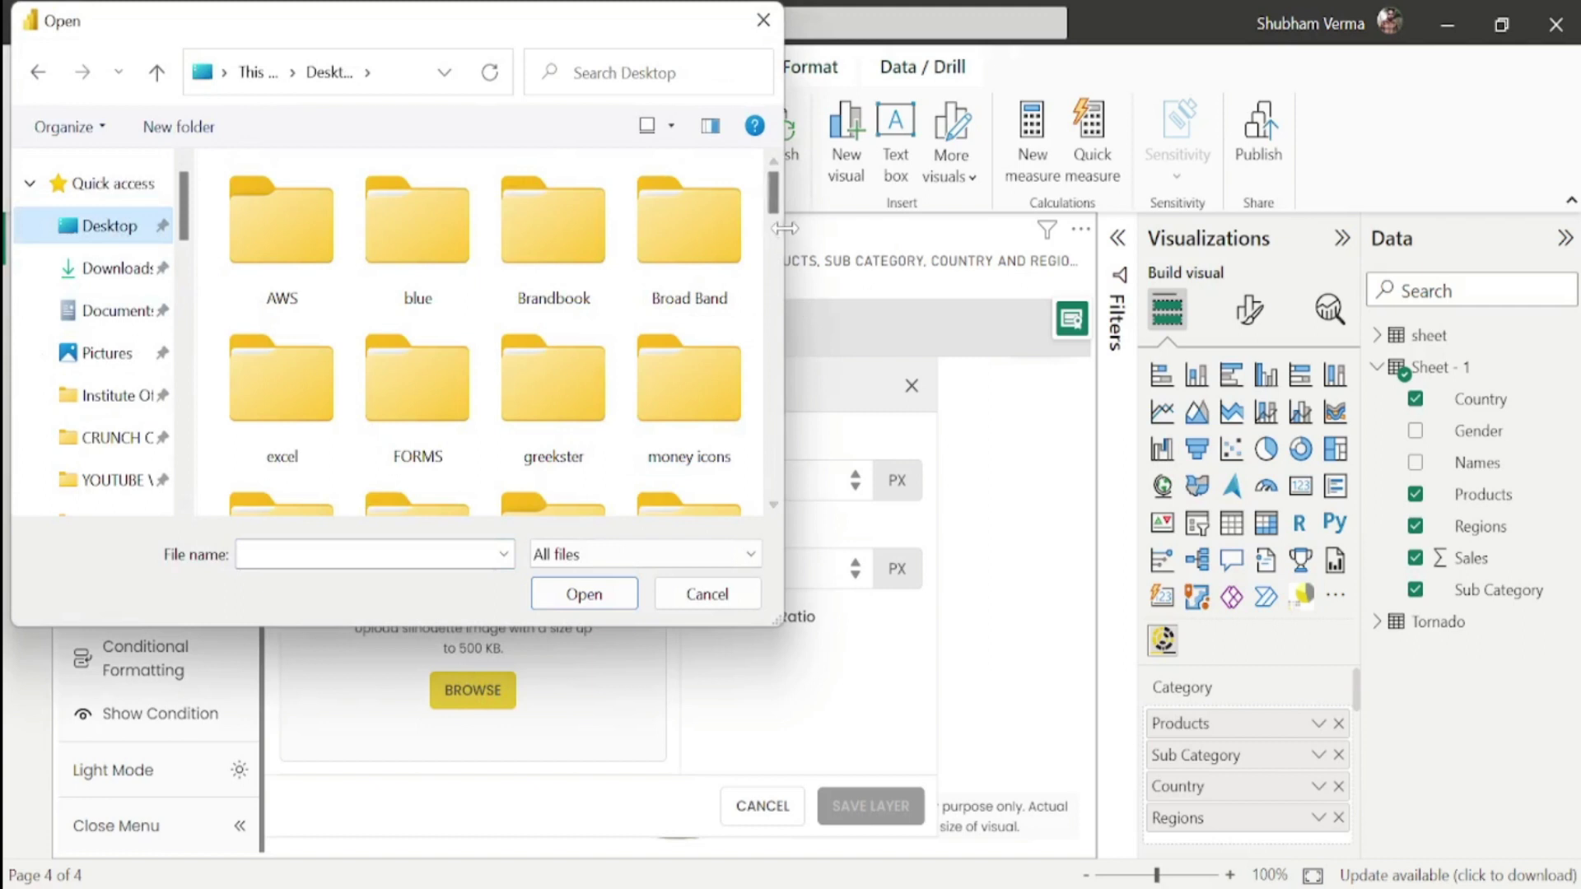
{"action": "left_click_drag", "start_coordinate": [775, 211], "coordinate": [774, 476]}
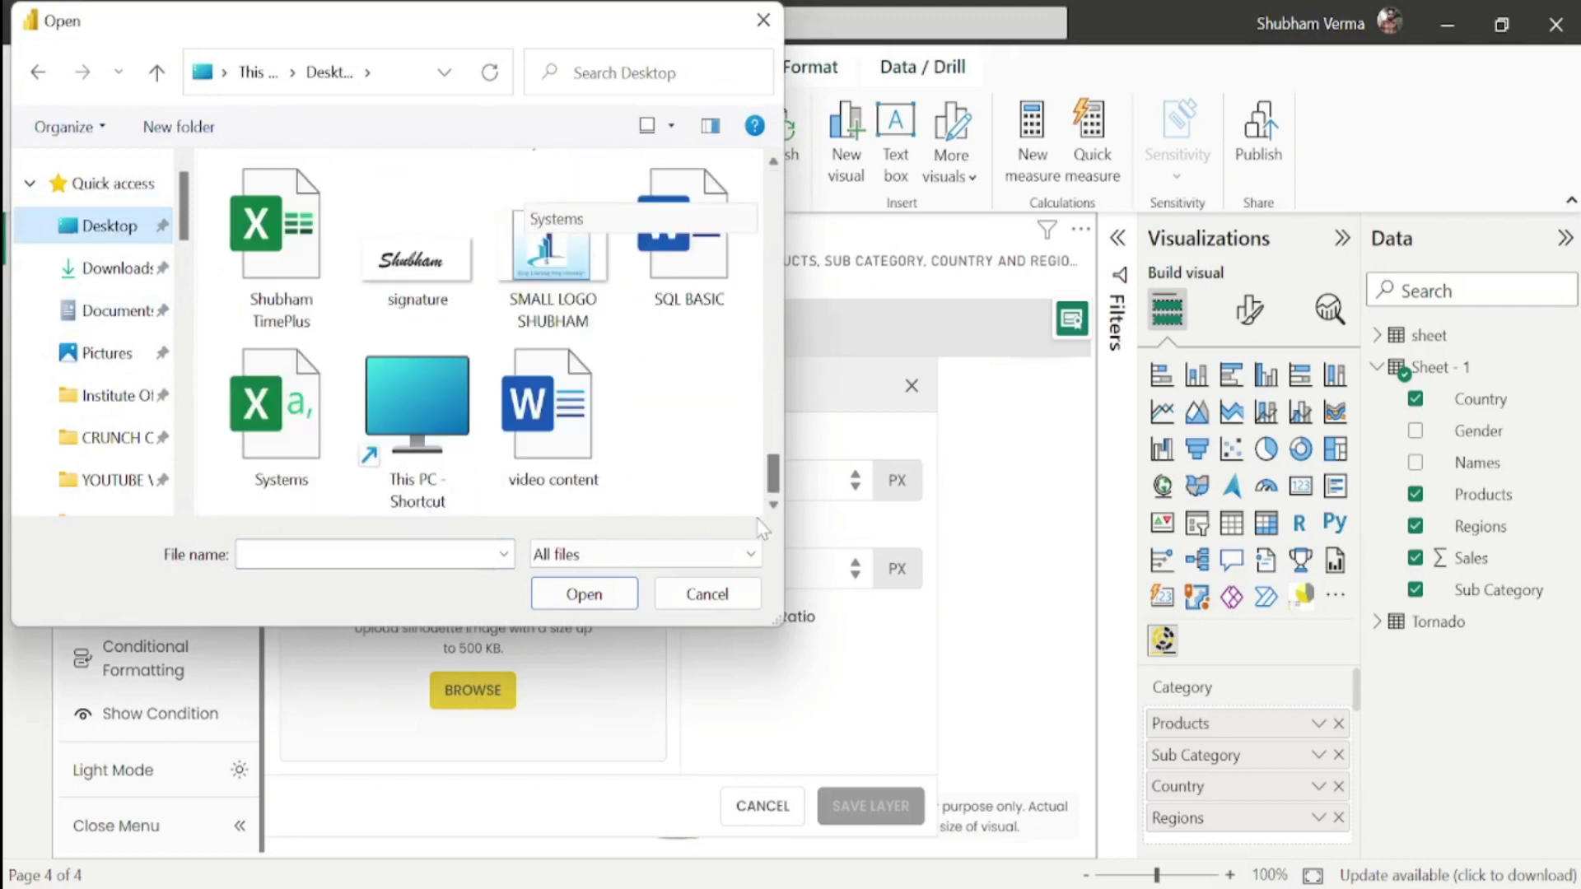
{"action": "left_click", "coordinate": [574, 305]}
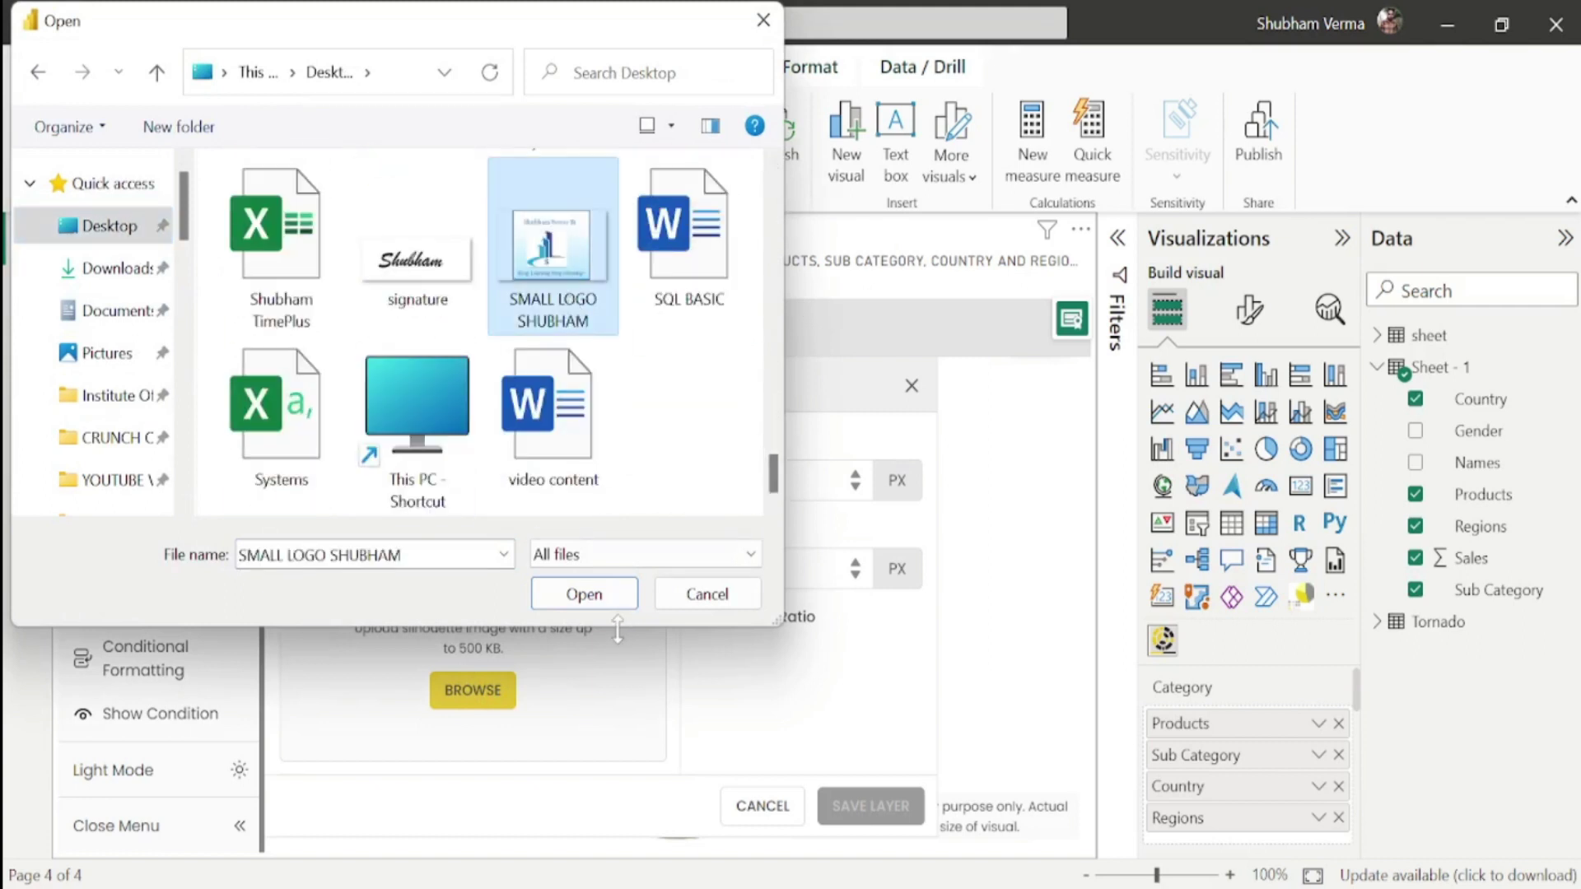
{"action": "left_click", "coordinate": [614, 599]}
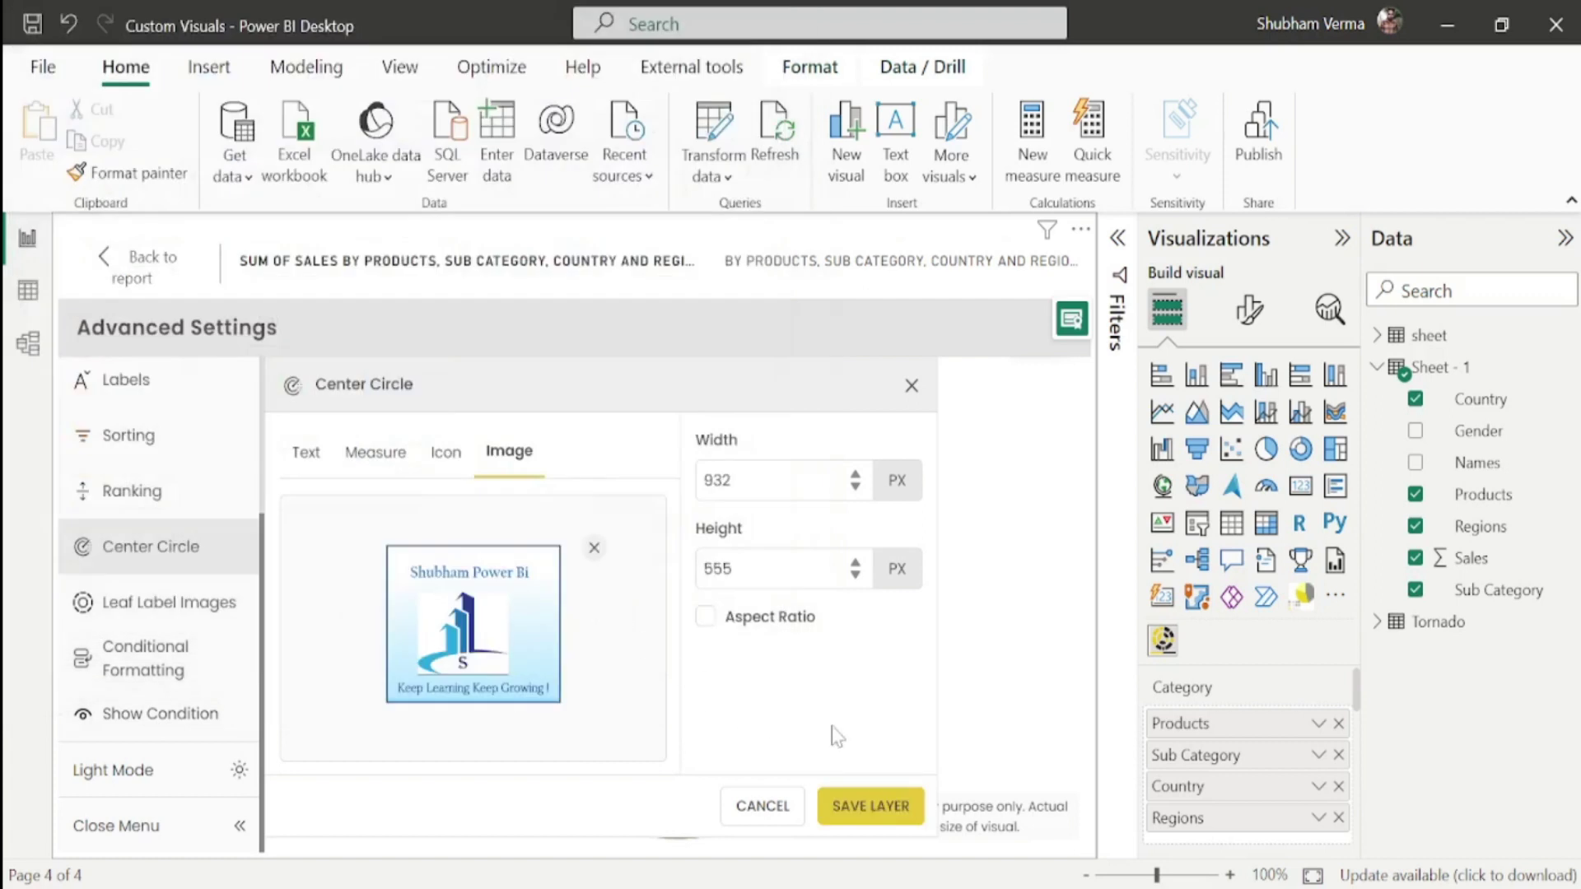
{"action": "left_click", "coordinate": [870, 807]}
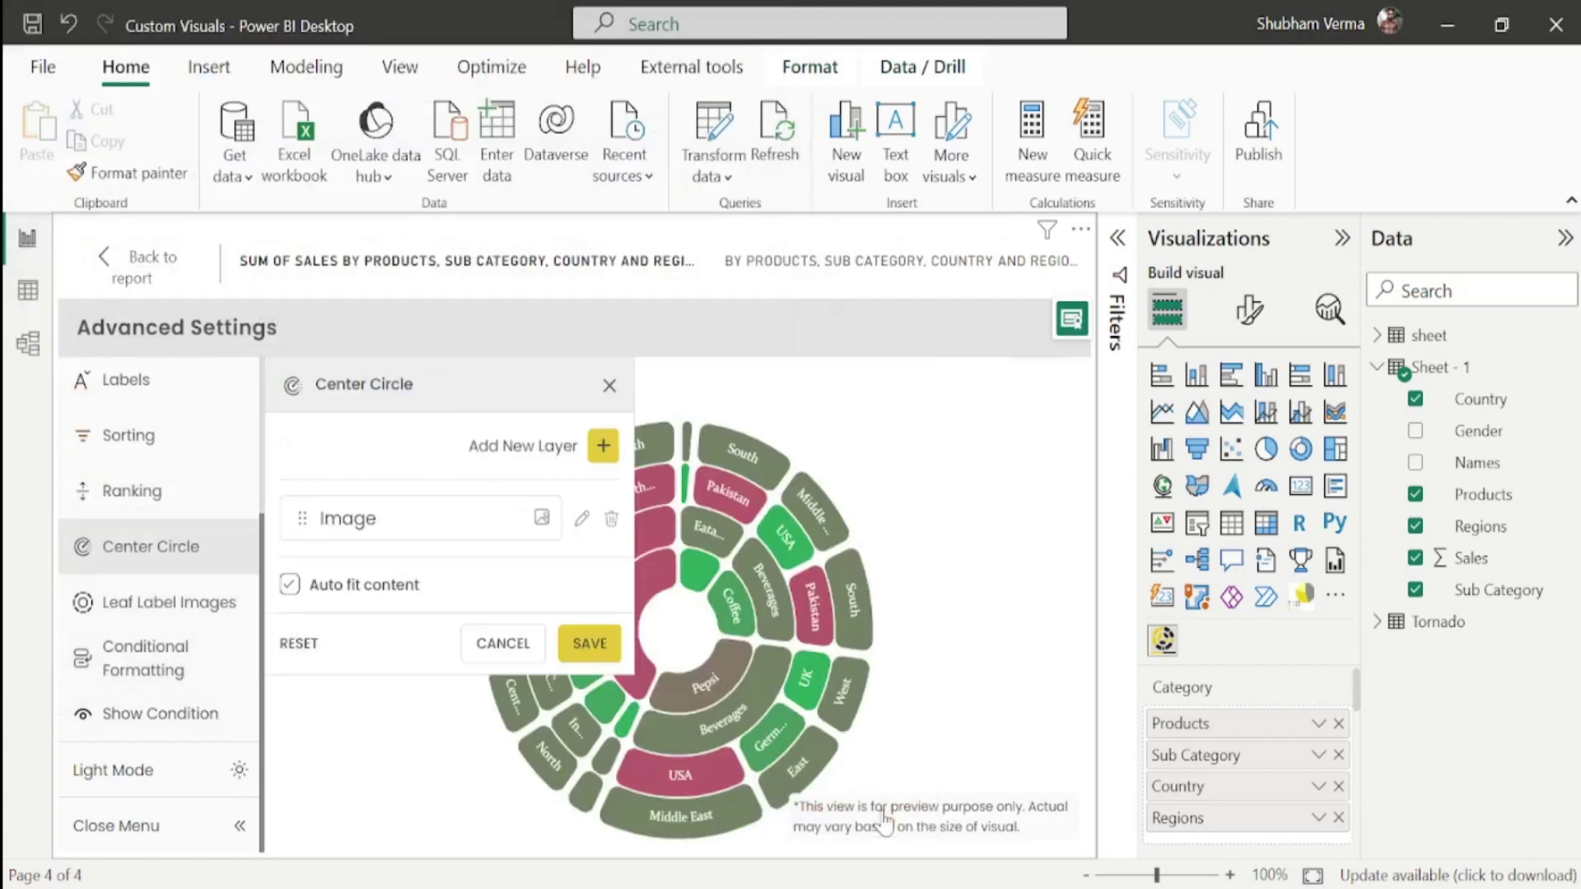
{"action": "left_click", "coordinate": [588, 643]}
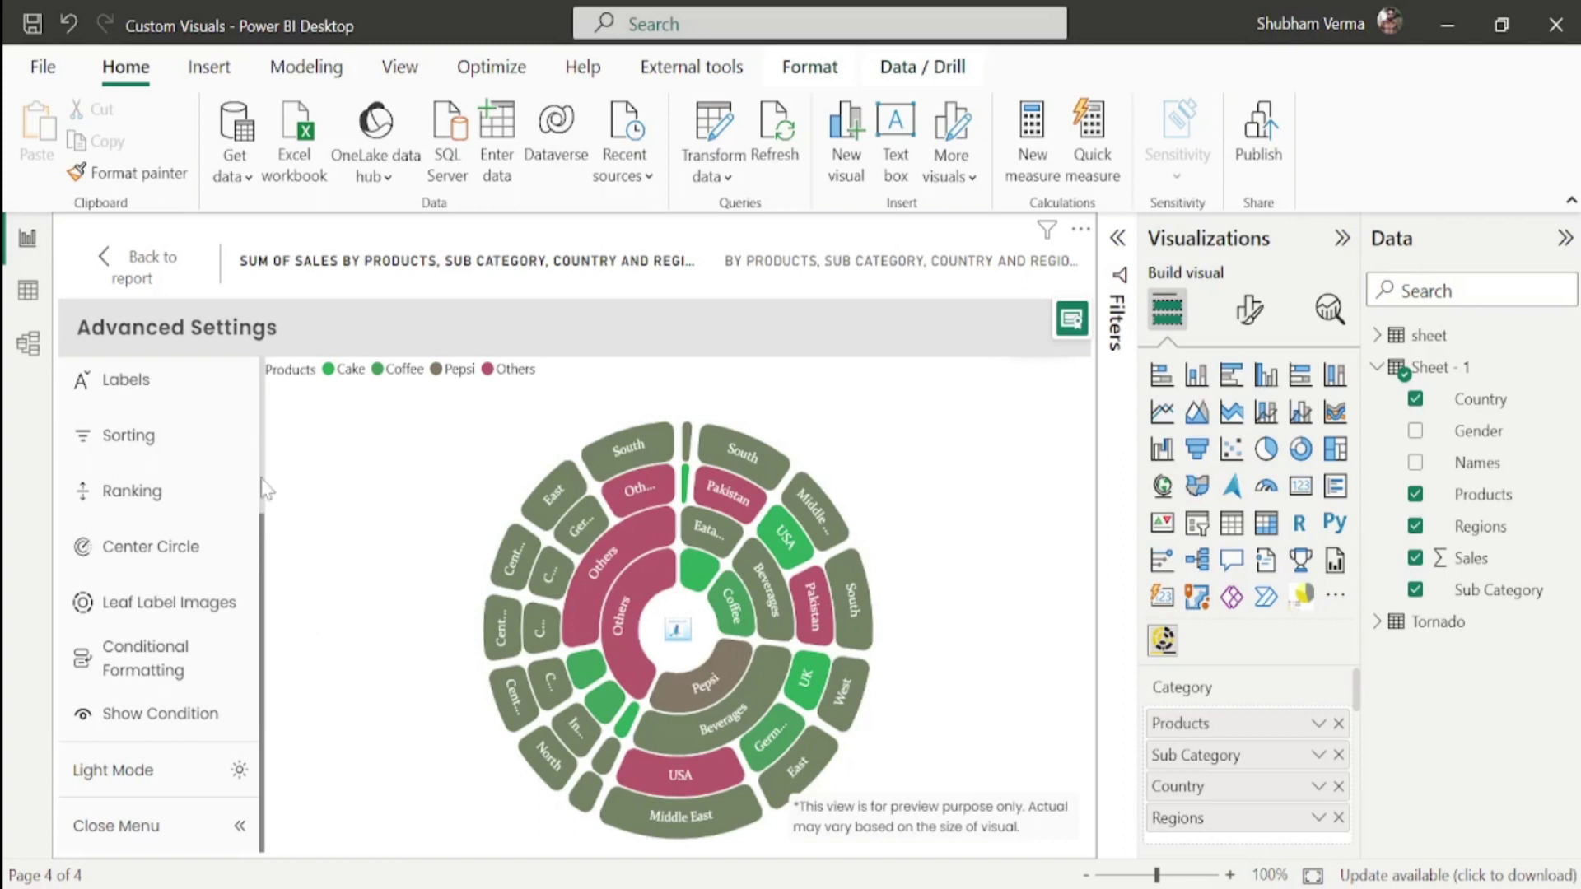
- Add a conditional formatting rule named sales that applies to the Sum of Sales measure
{"action": "left_click", "coordinate": [172, 665]}
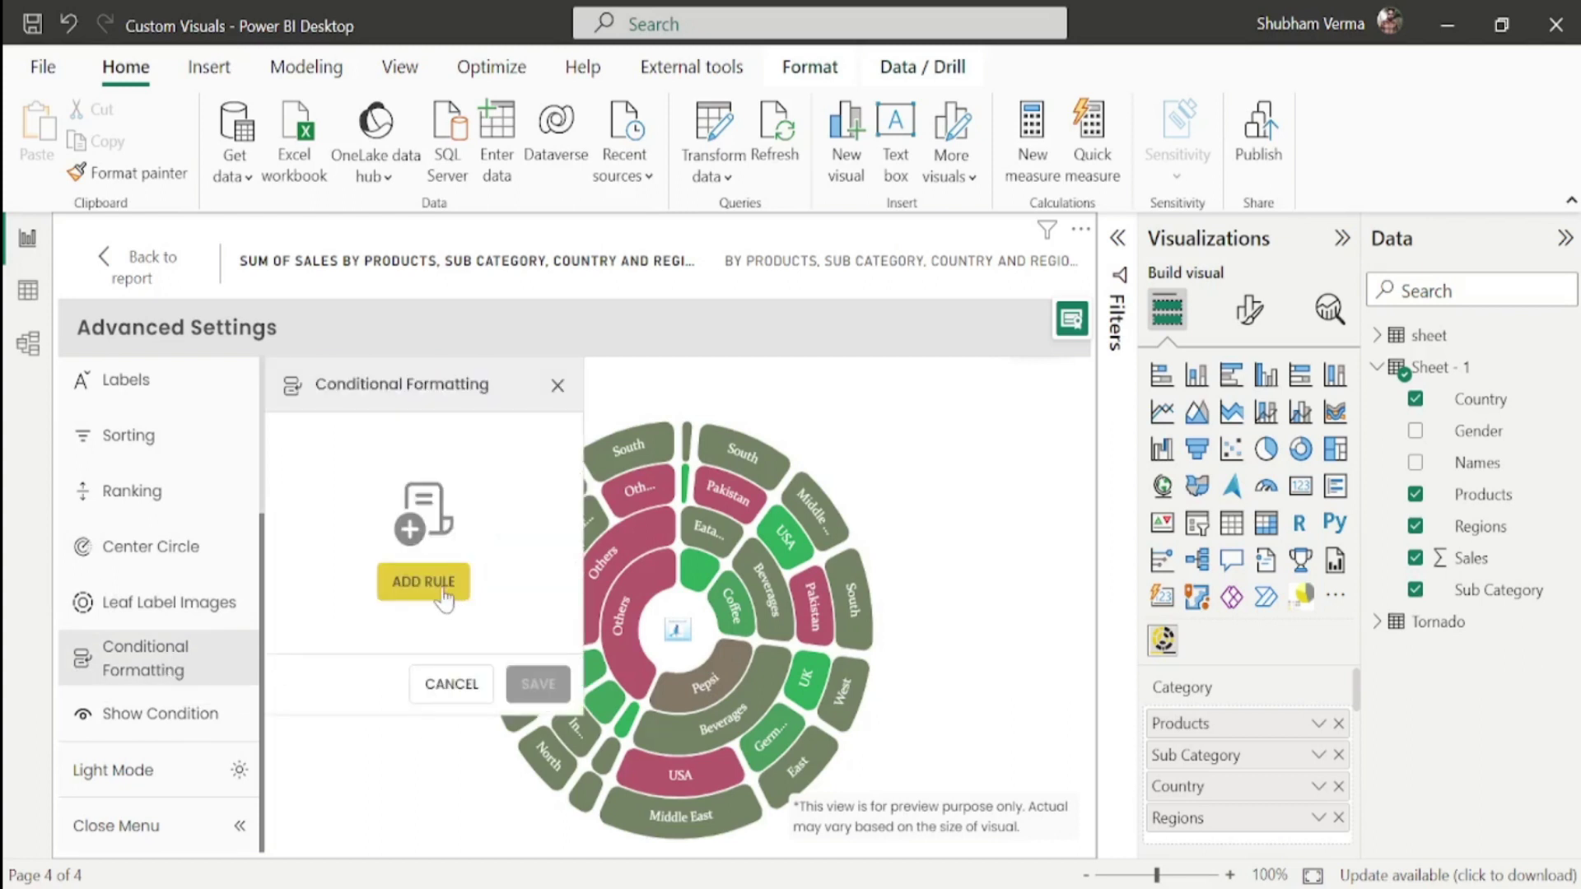
{"action": "left_click", "coordinate": [445, 586]}
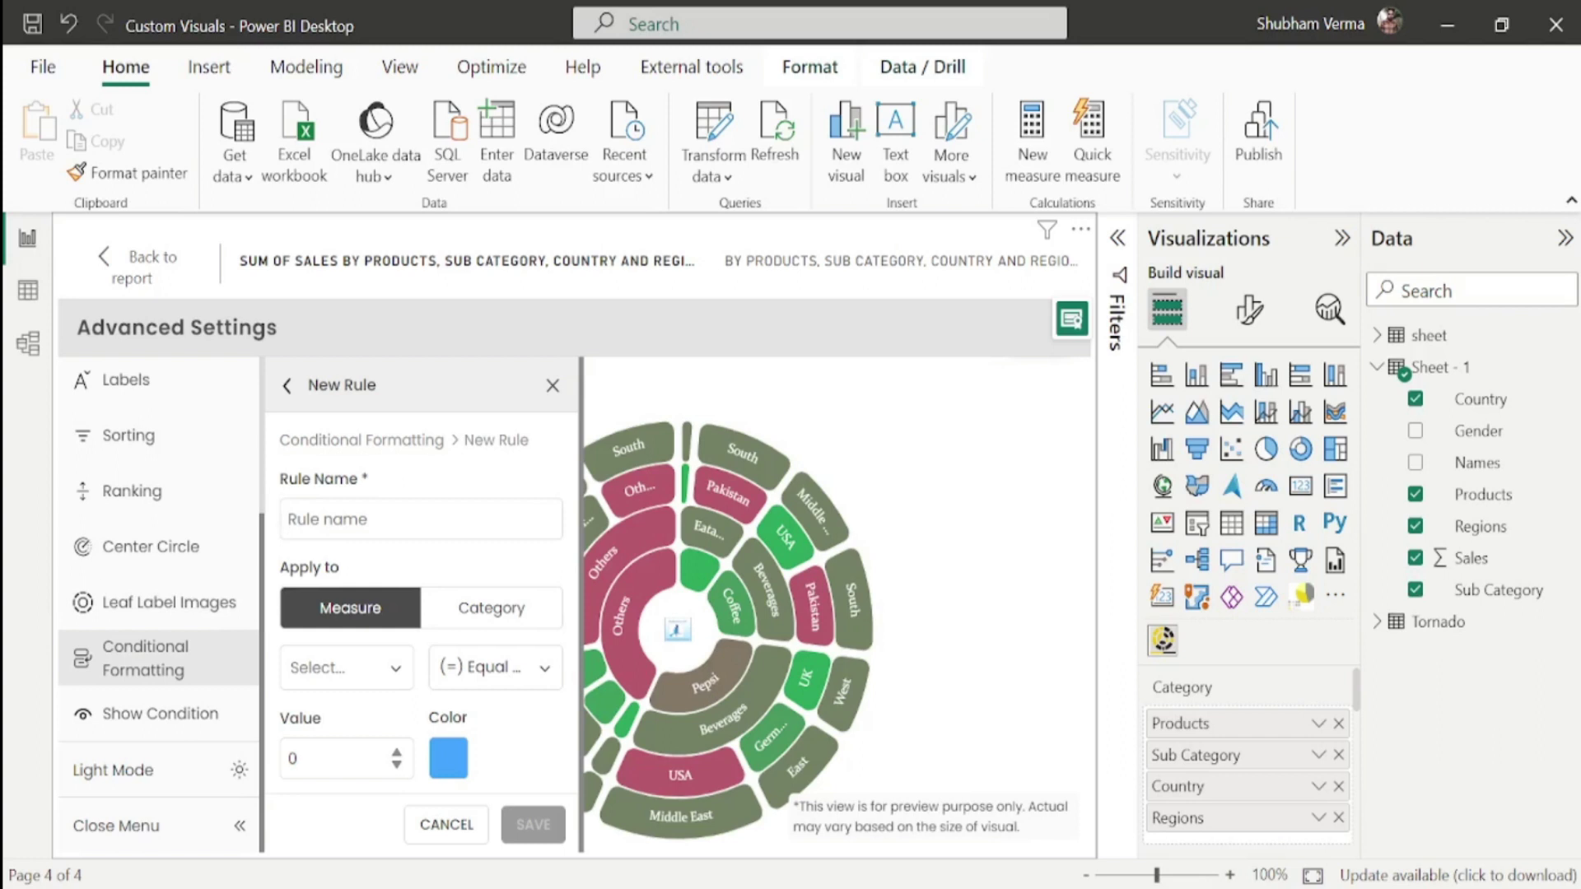
{"action": "type", "text": "sales"}
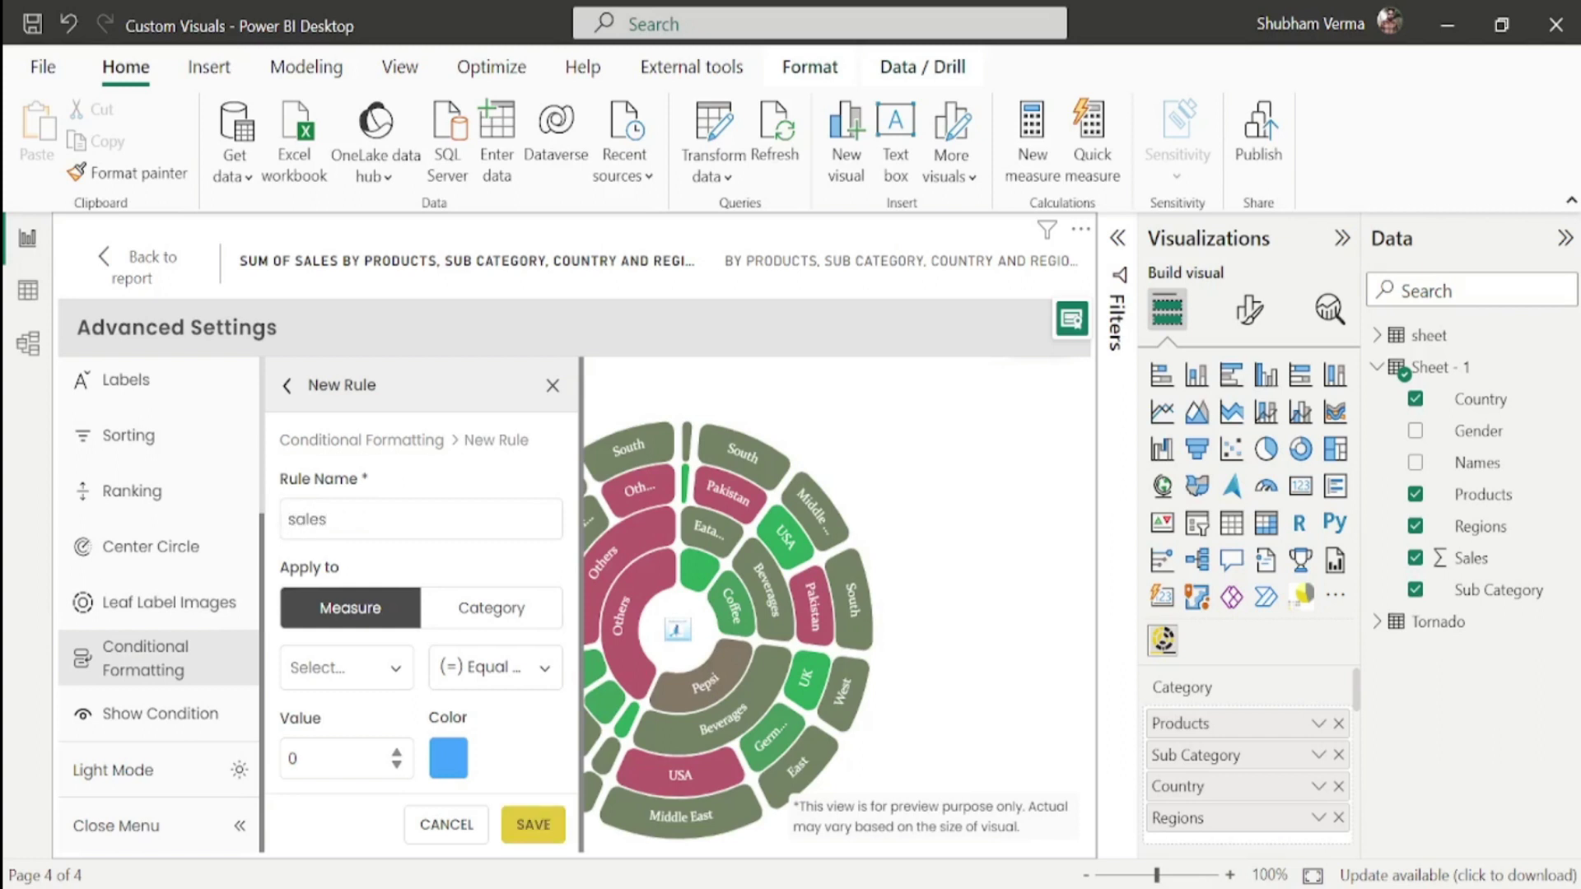
{"action": "left_click", "coordinate": [400, 677]}
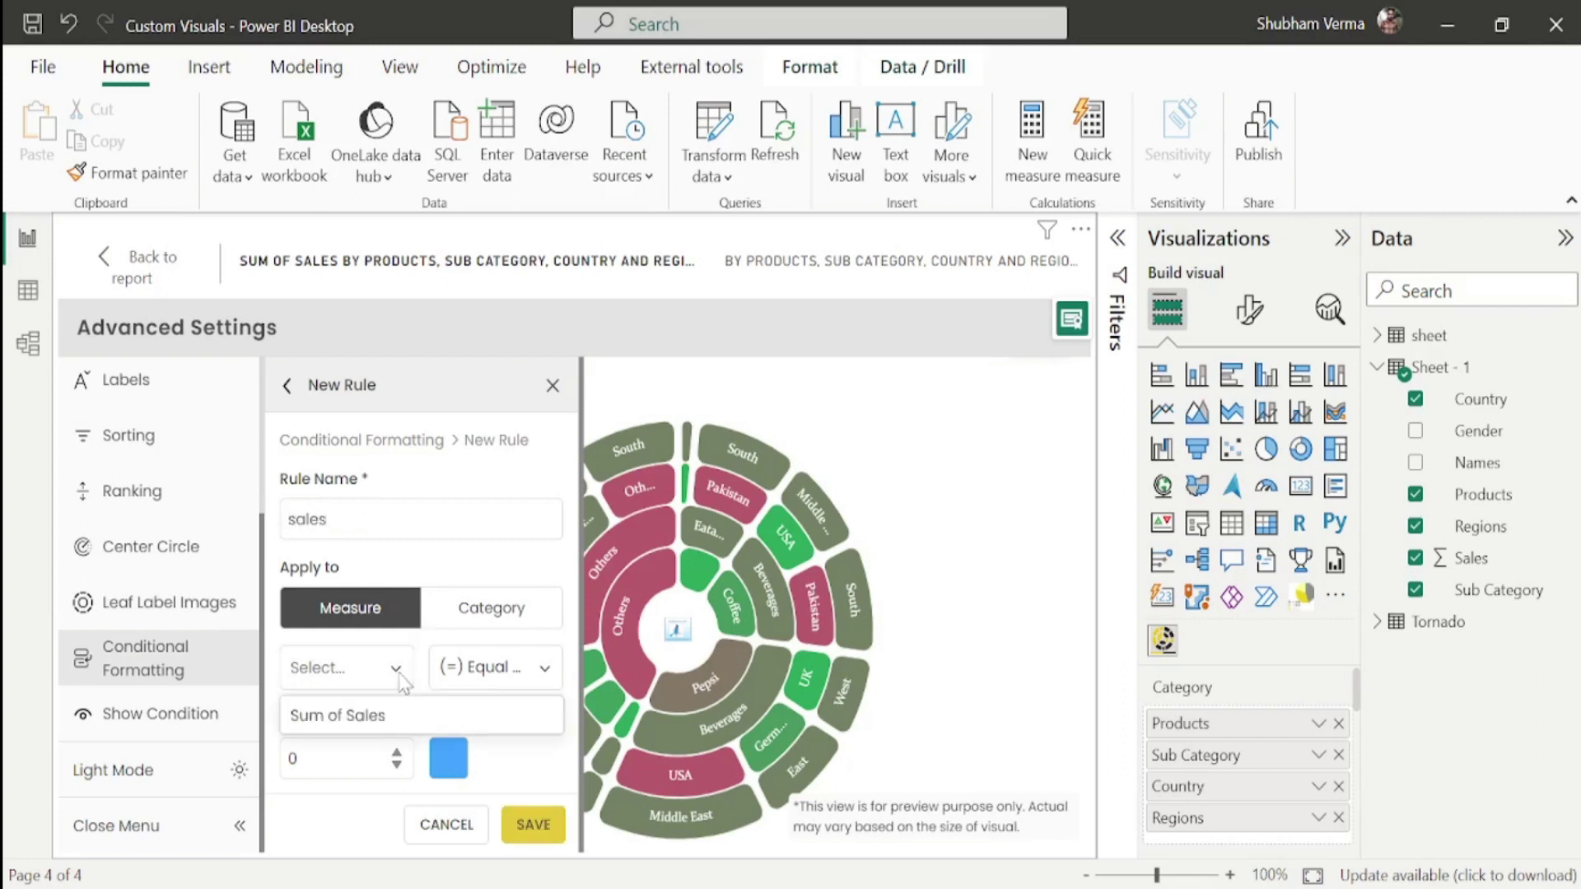
{"action": "left_click", "coordinate": [384, 727]}
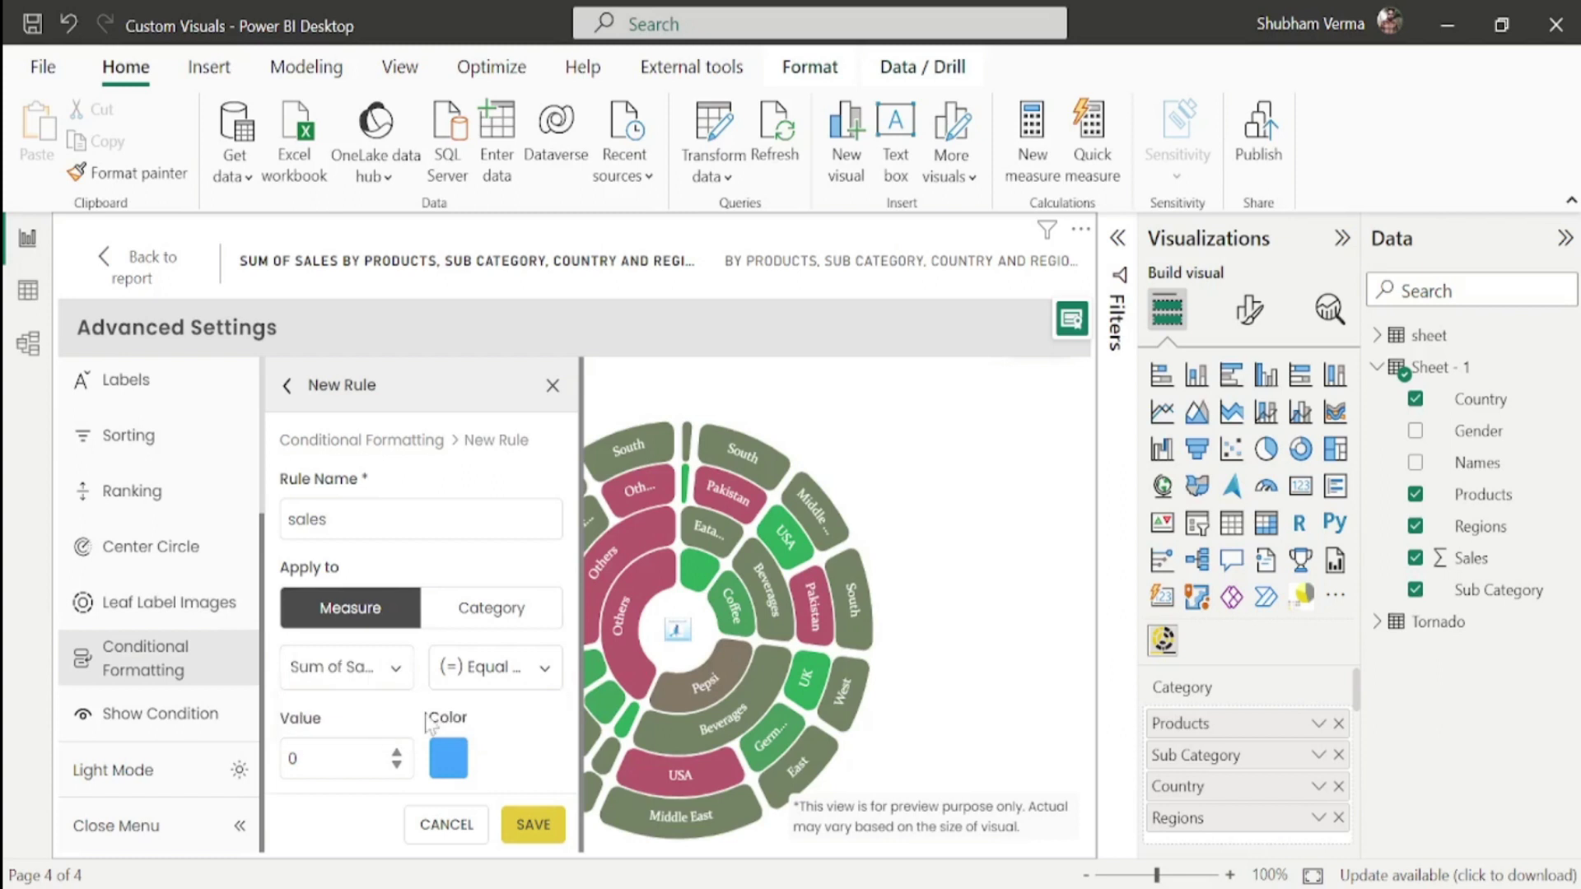
- Set the sales rule's condition to Greater than with a value of 5000
{"action": "left_click", "coordinate": [544, 677]}
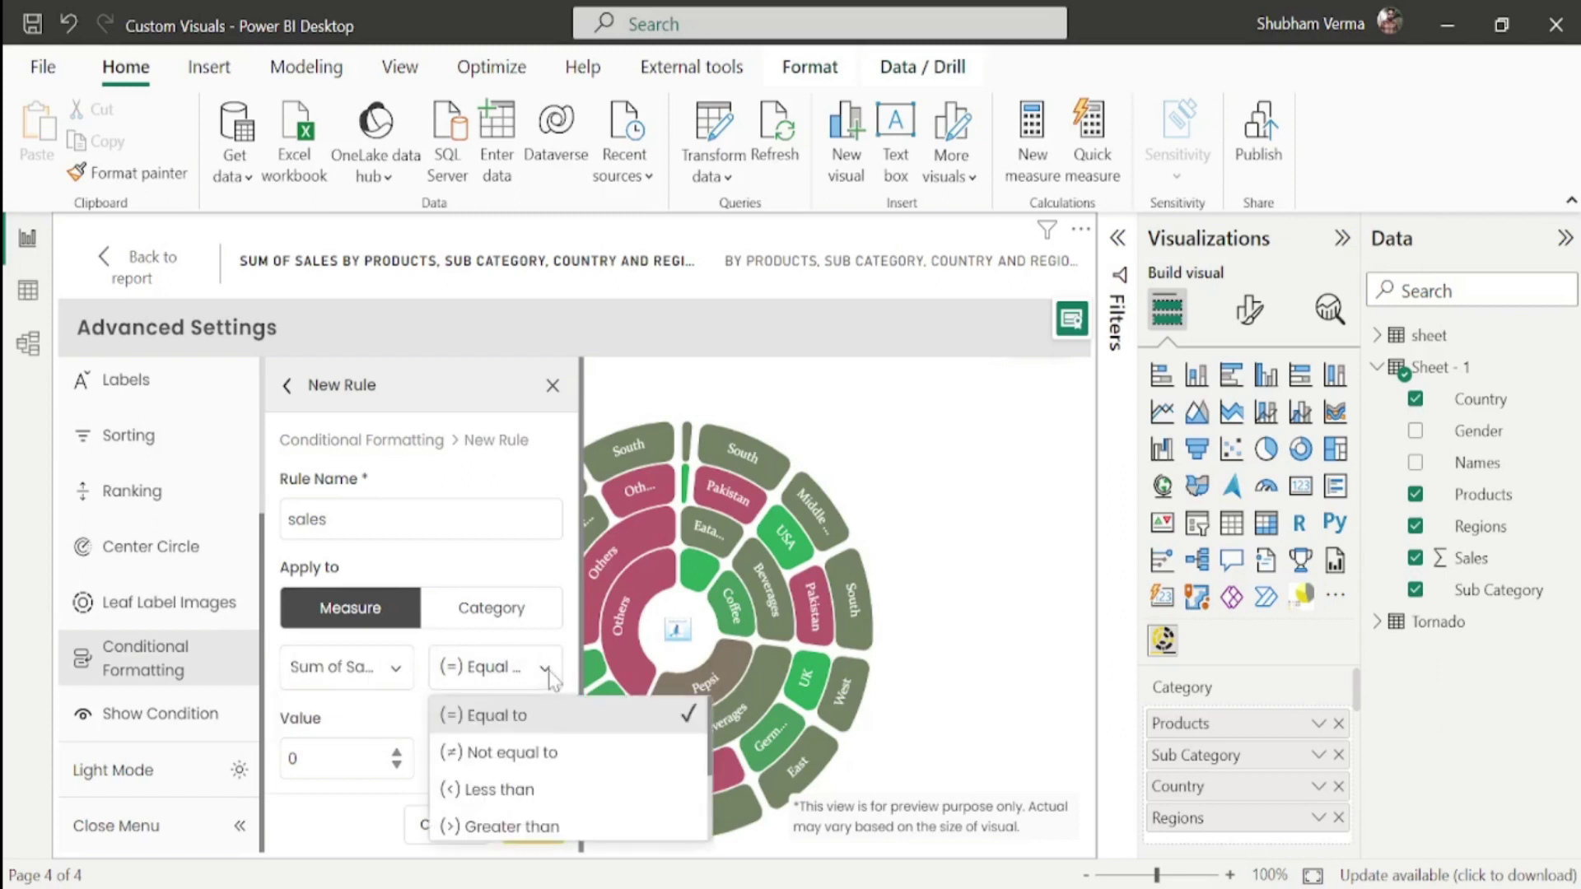
{"action": "double_click", "coordinate": [337, 759]}
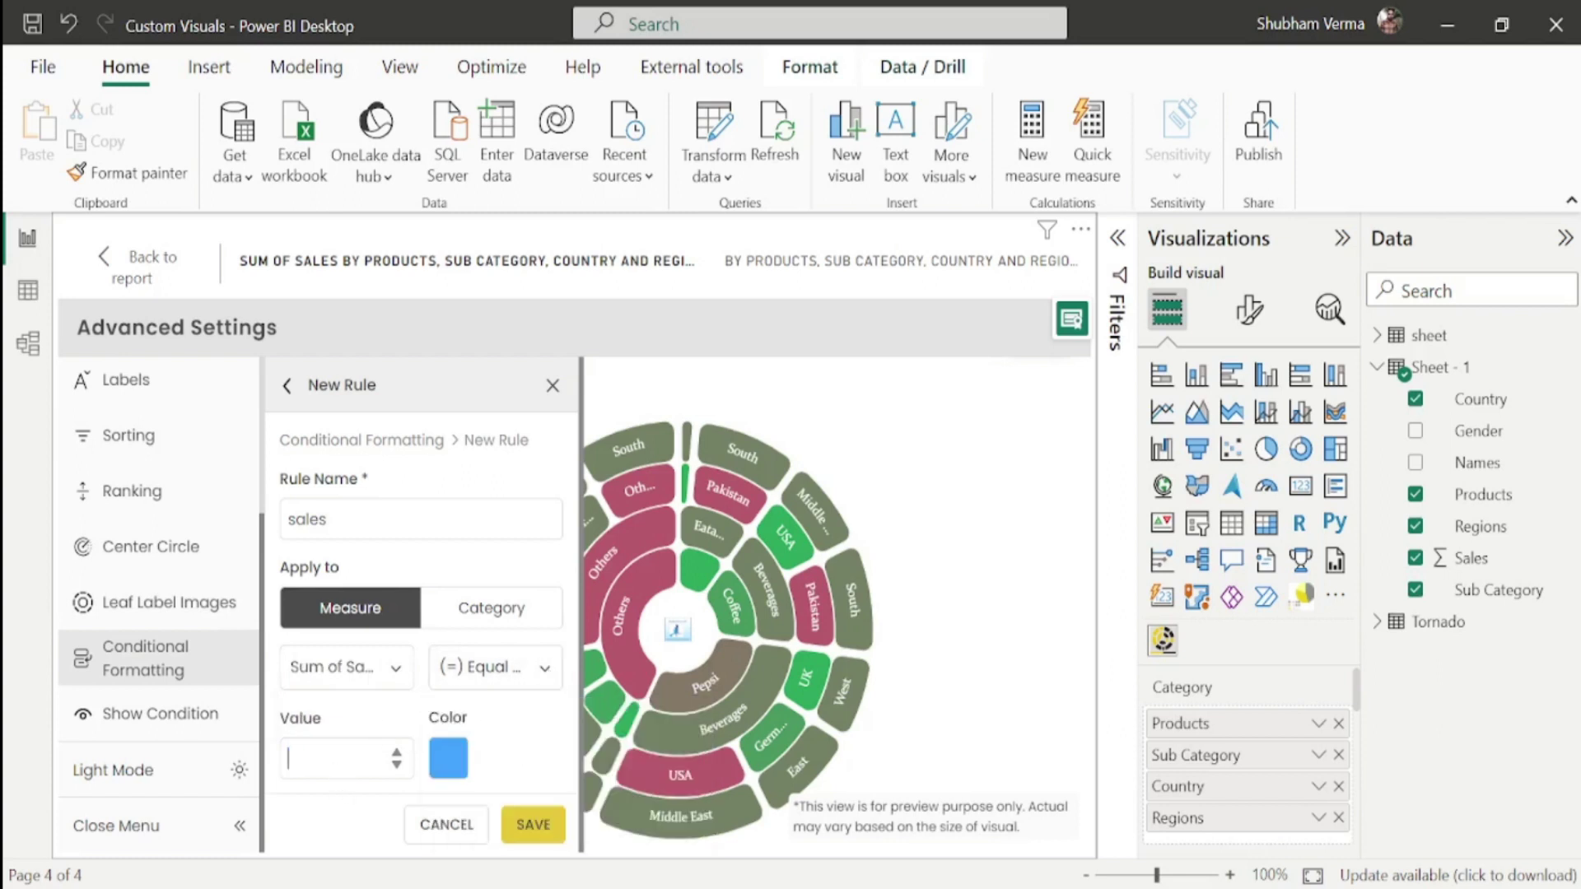
{"action": "type", "text": "5000"}
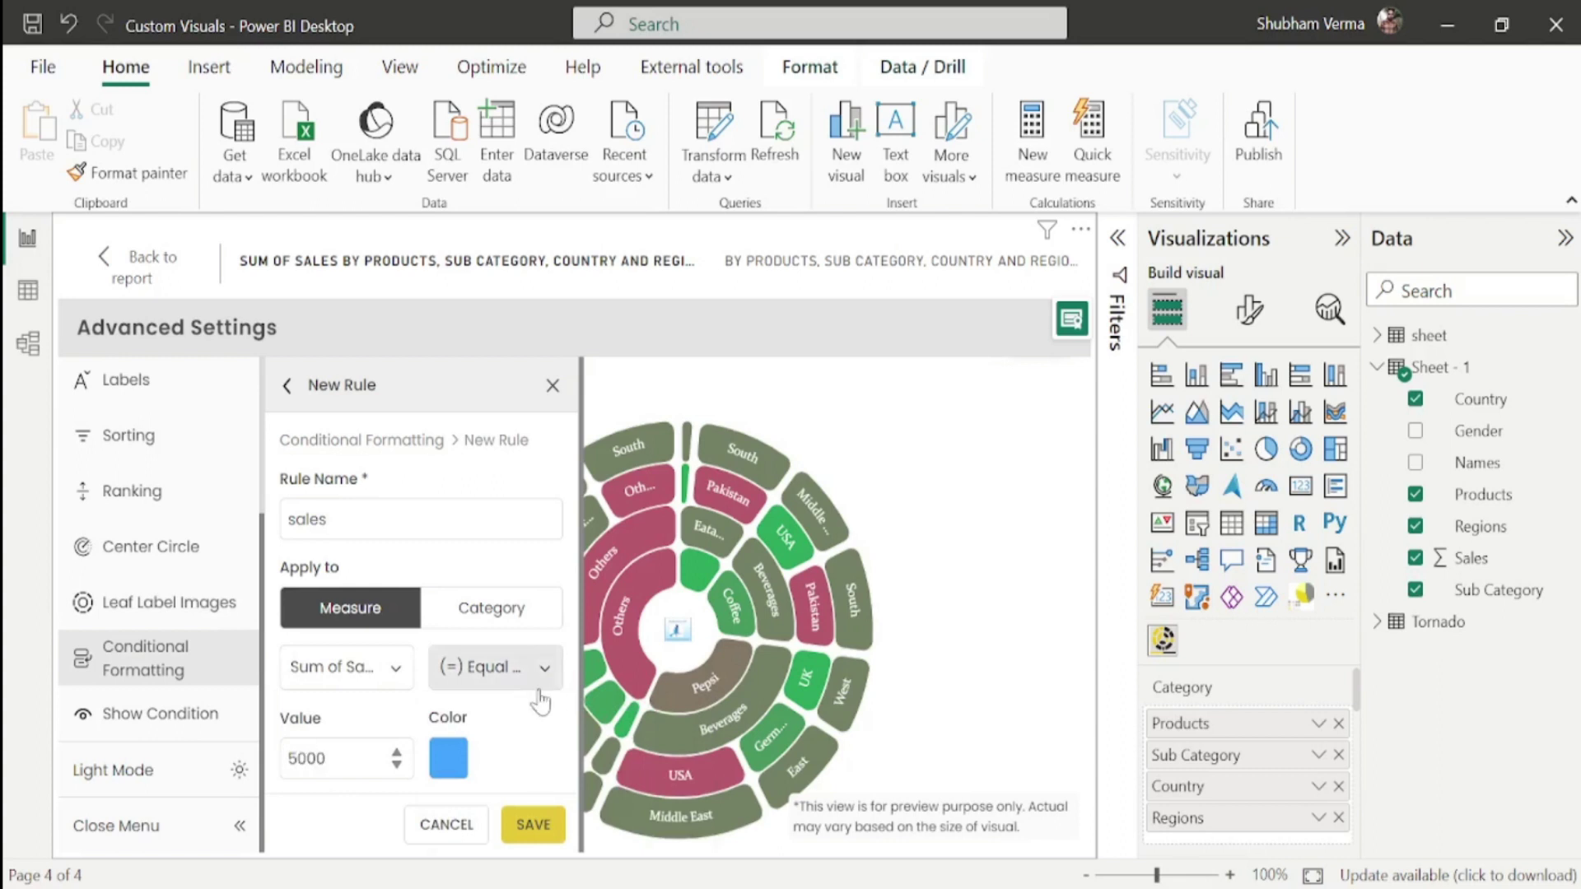
{"action": "left_click", "coordinate": [540, 673]}
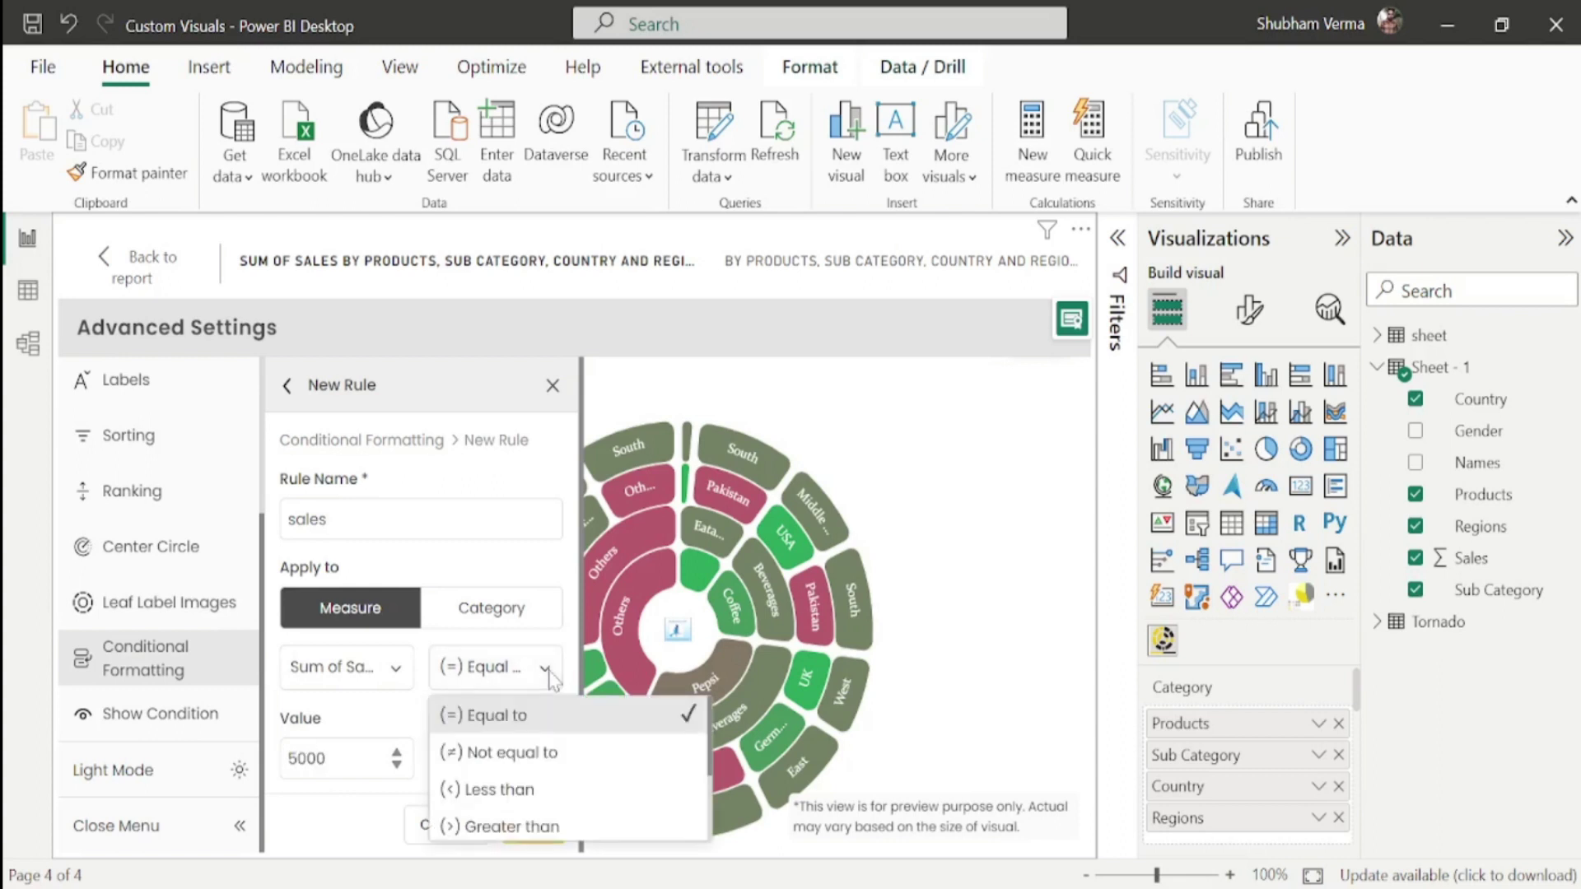
{"action": "left_click", "coordinate": [534, 836]}
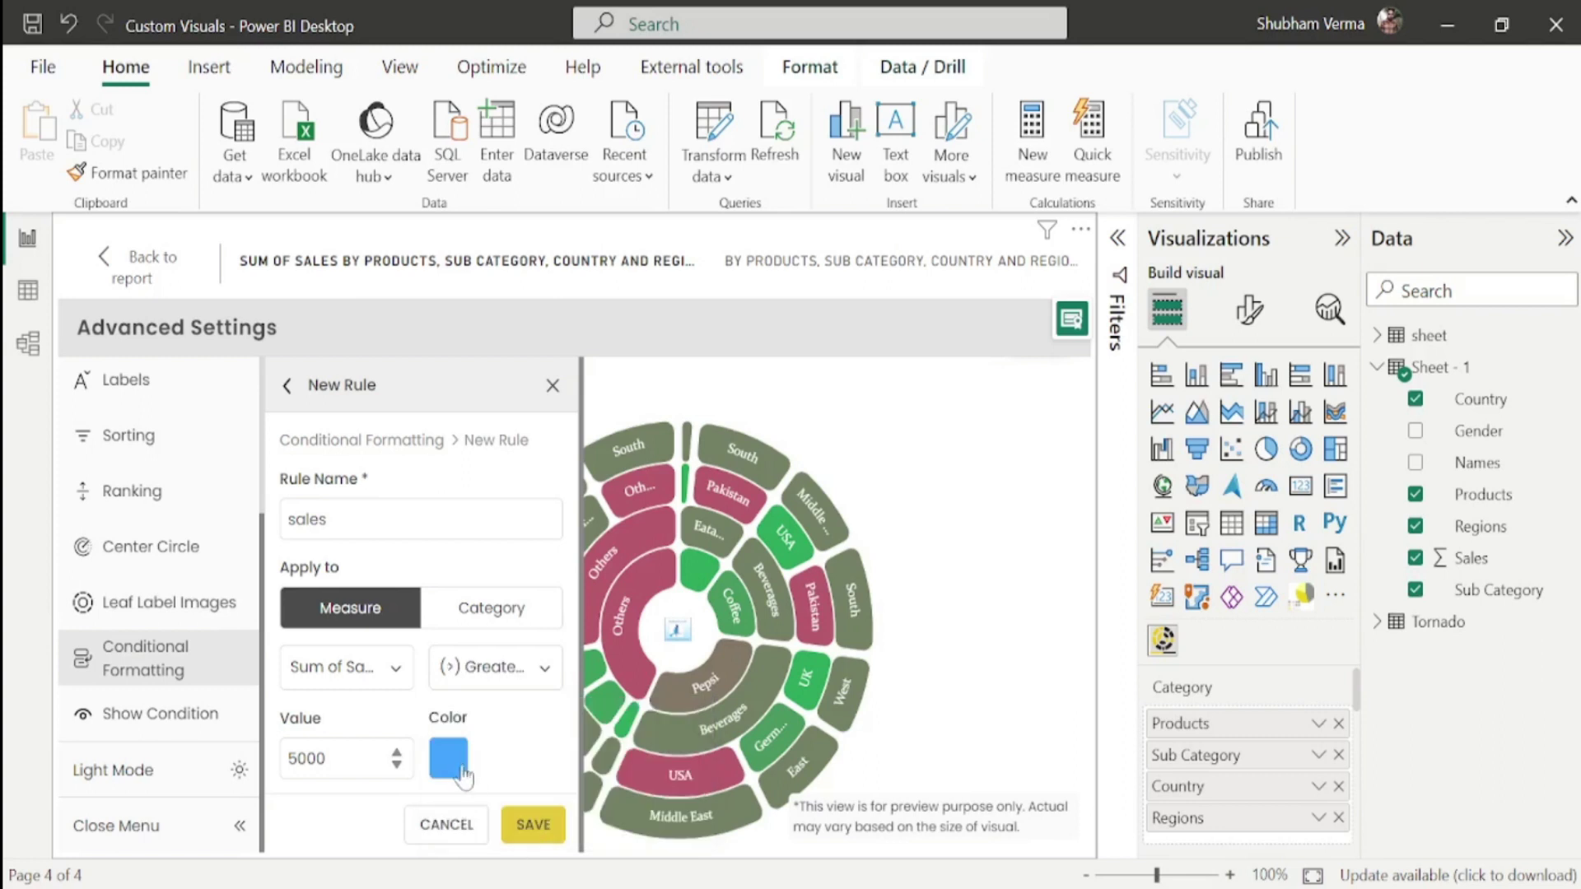
- Set the rule's color to the preset yellow (RGB 248, 231, 28), save the rule and close the conditional formatting settings
{"action": "left_click", "coordinate": [454, 762]}
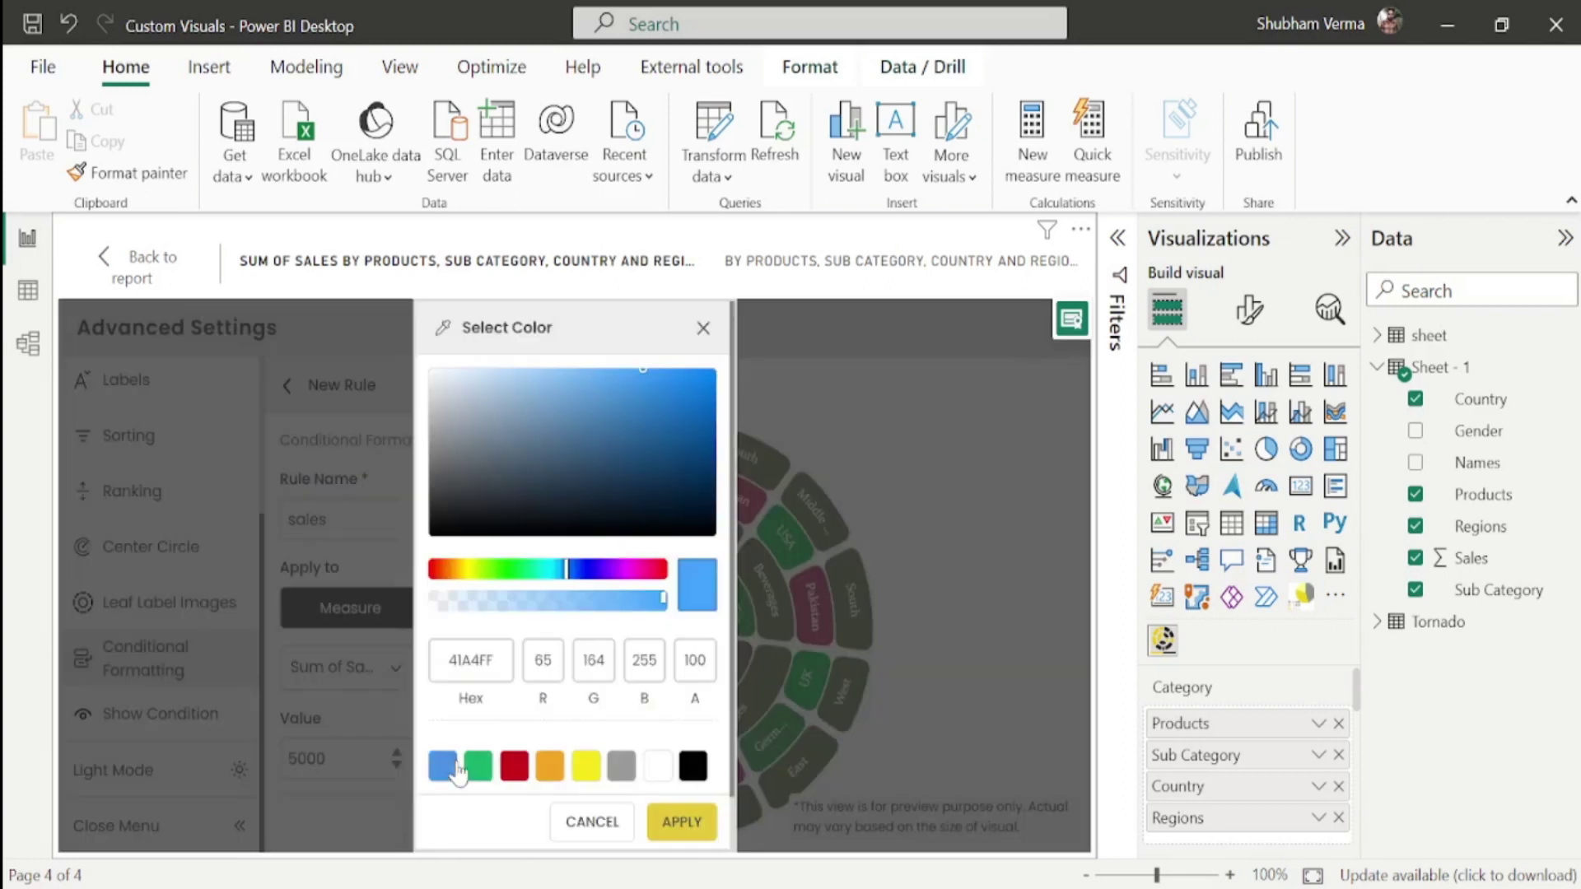
{"action": "left_click", "coordinate": [586, 766]}
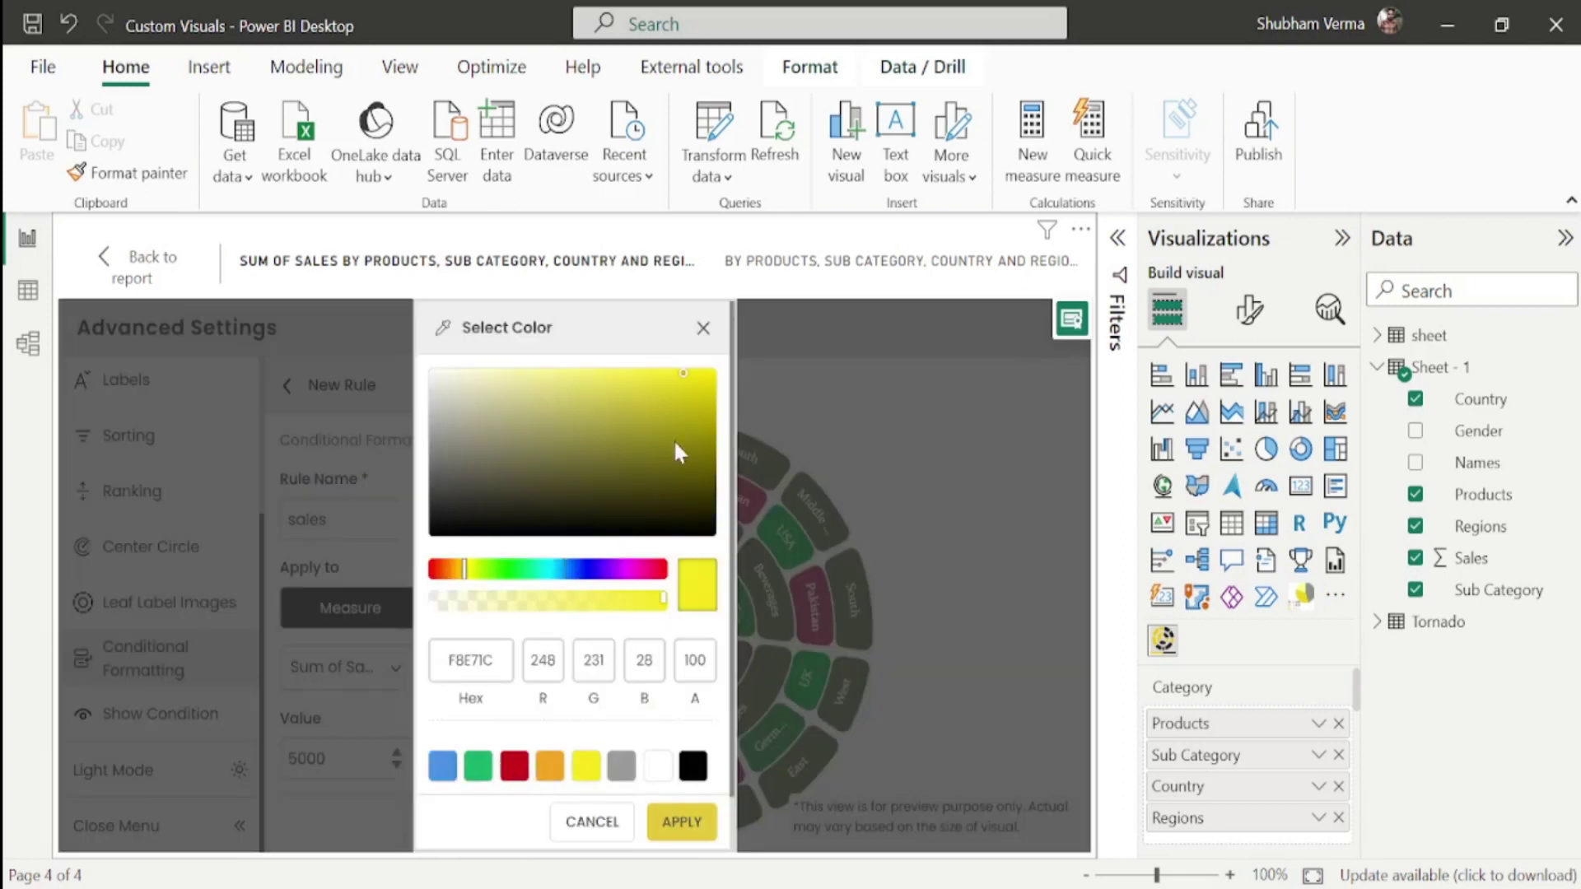
{"action": "left_click", "coordinate": [683, 824]}
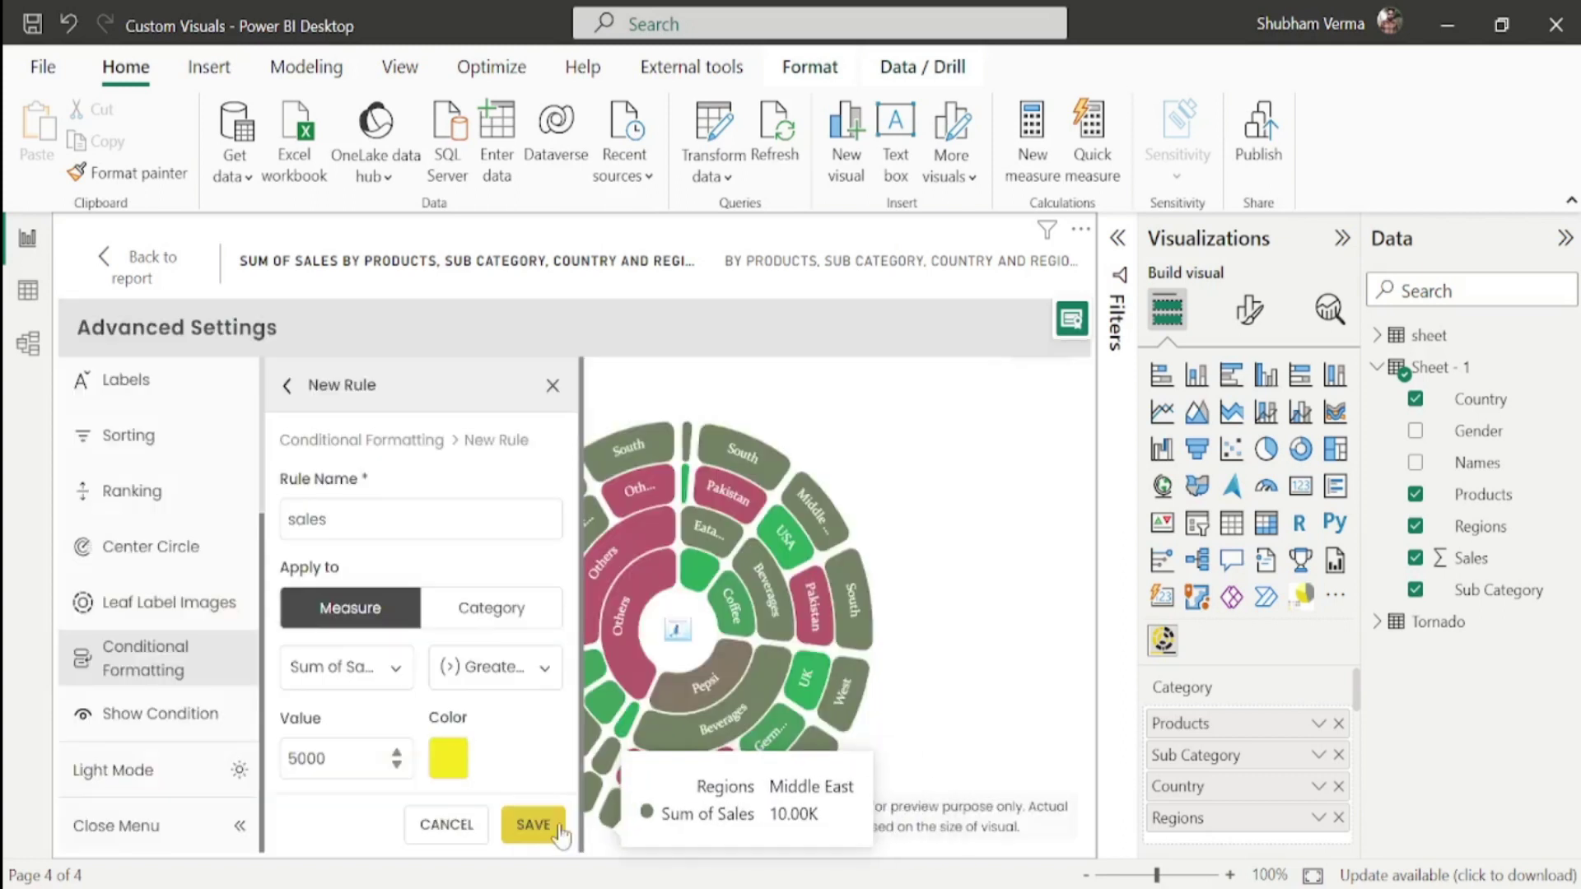
{"action": "left_click", "coordinate": [520, 826]}
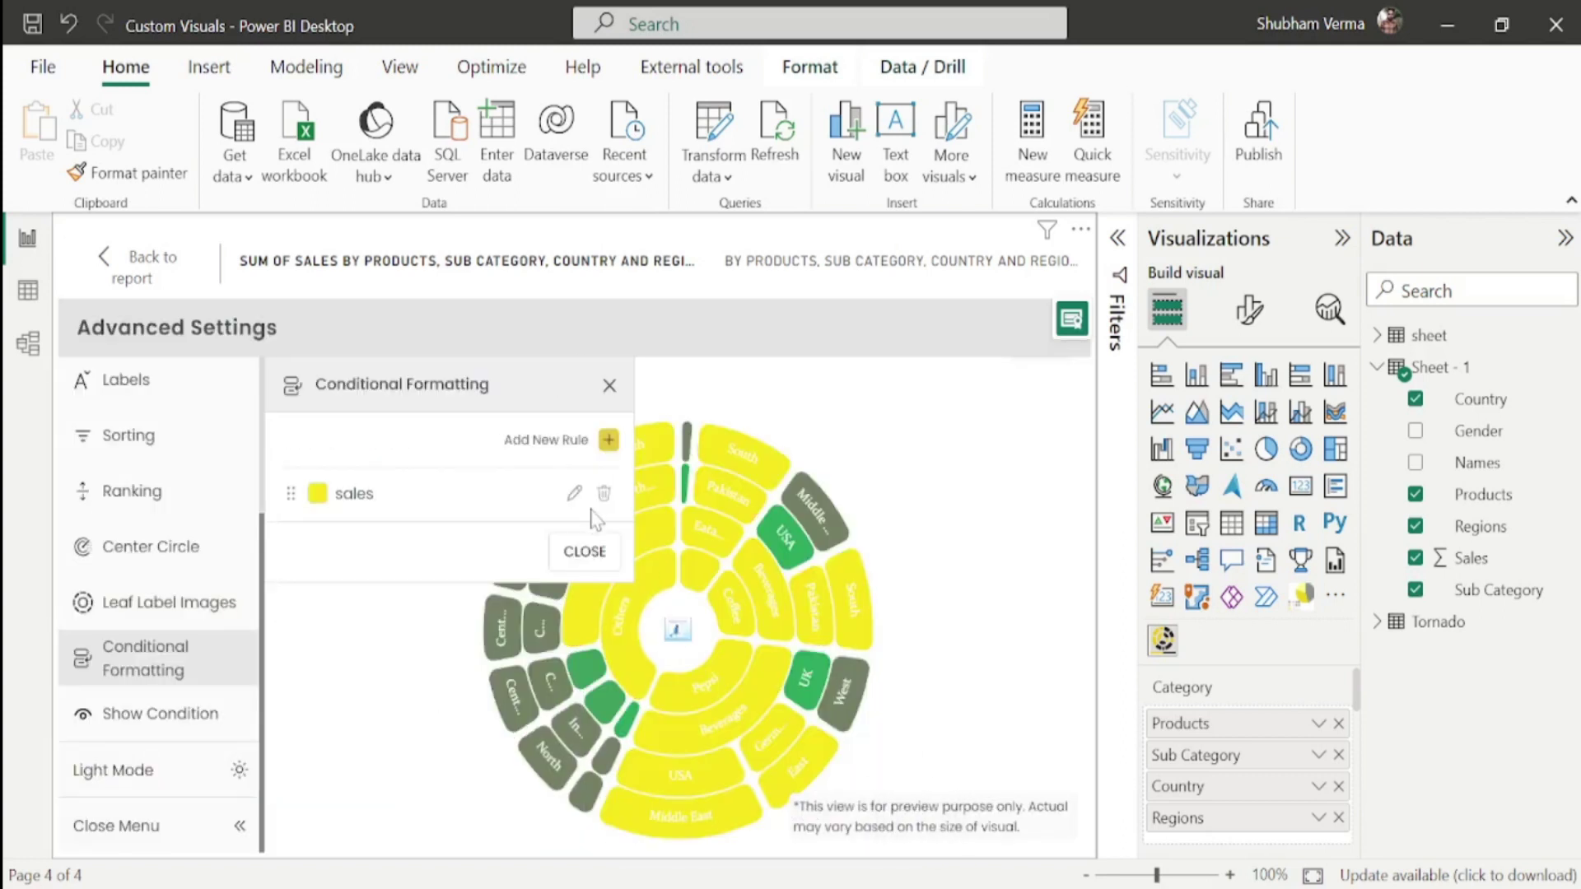
{"action": "left_click", "coordinate": [585, 551]}
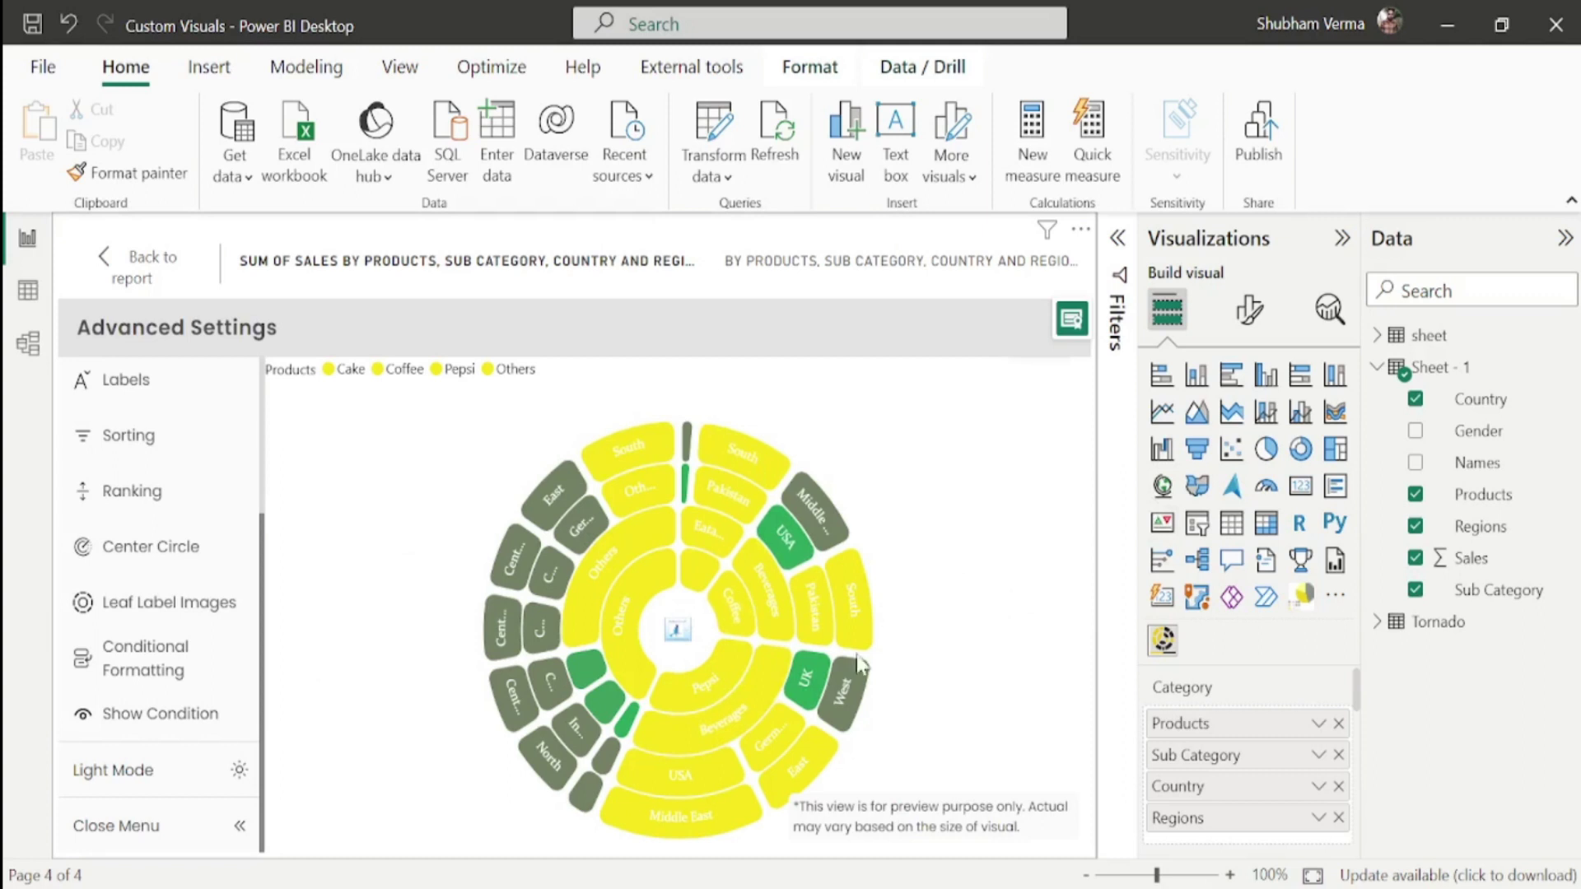
{"action": "mouse_move", "coordinate": [850, 588]}
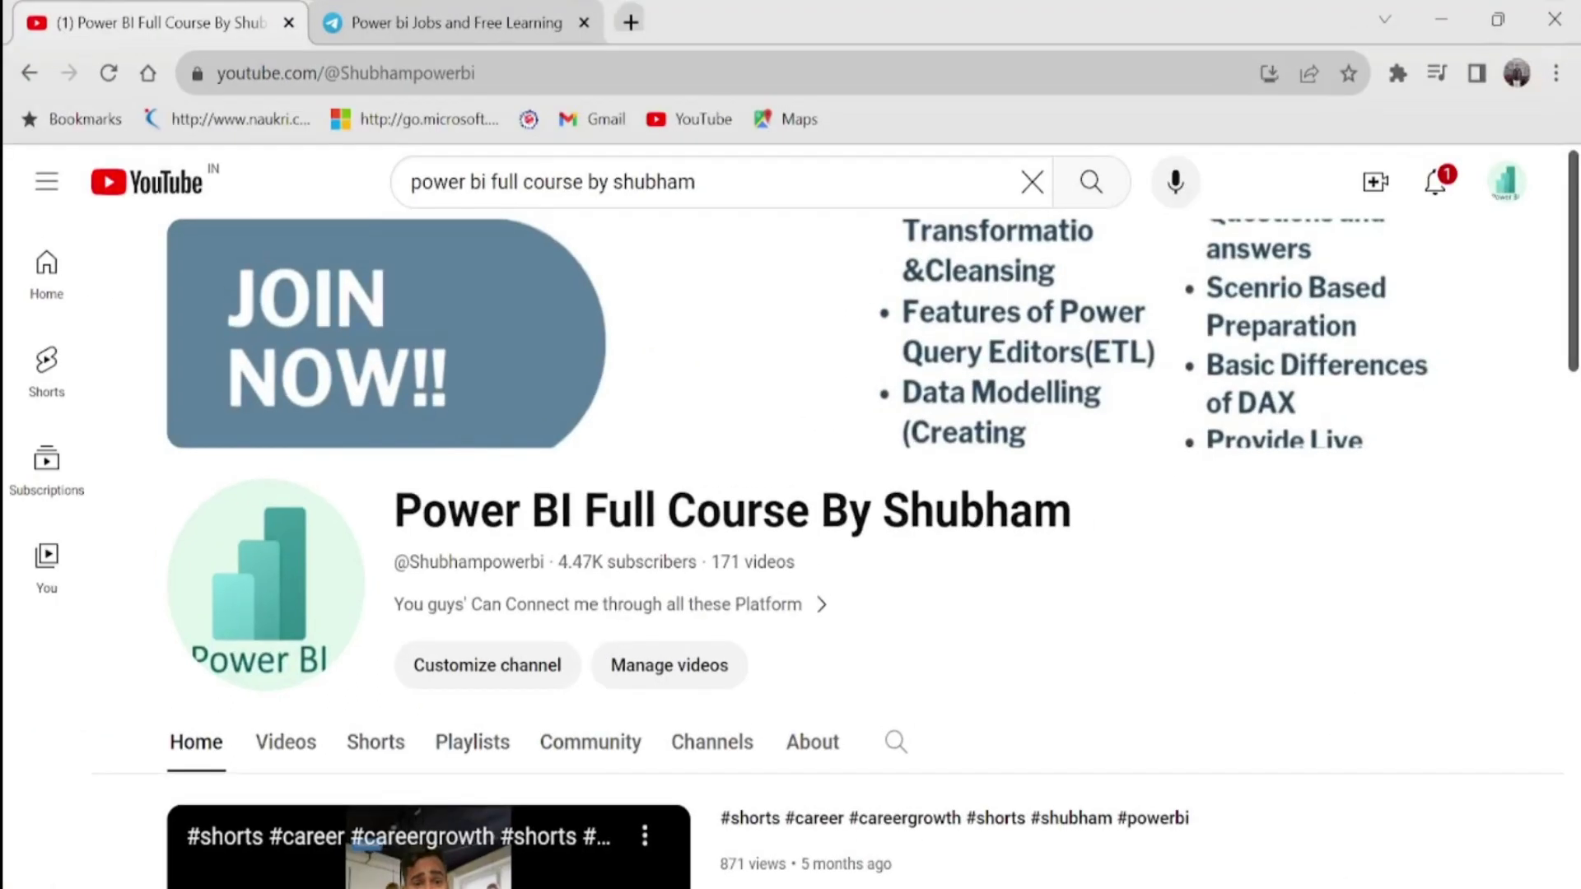
- Look through the Power BI course channel on YouTube in the browser, covering its home page videos and created playlists
{"action": "left_click_drag", "start_coordinate": [396, 511], "coordinate": [1086, 534]}
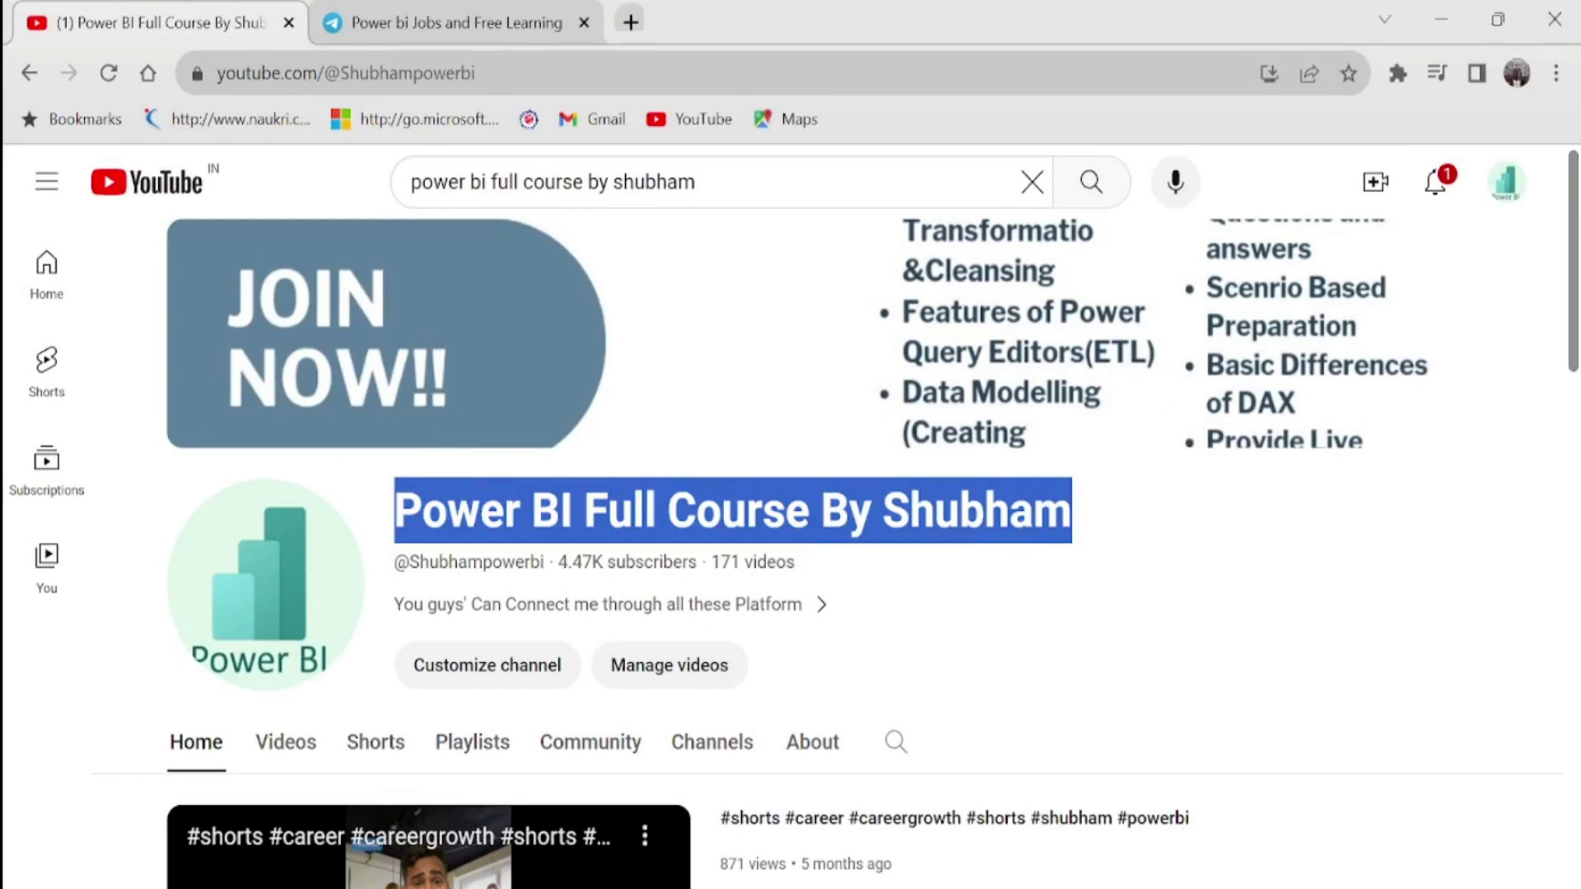
{"action": "scroll", "coordinate": [196, 294], "scroll_direction": "down", "scroll_amount": 9}
{"action": "scroll", "coordinate": [196, 293], "scroll_direction": "down", "scroll_amount": 8}
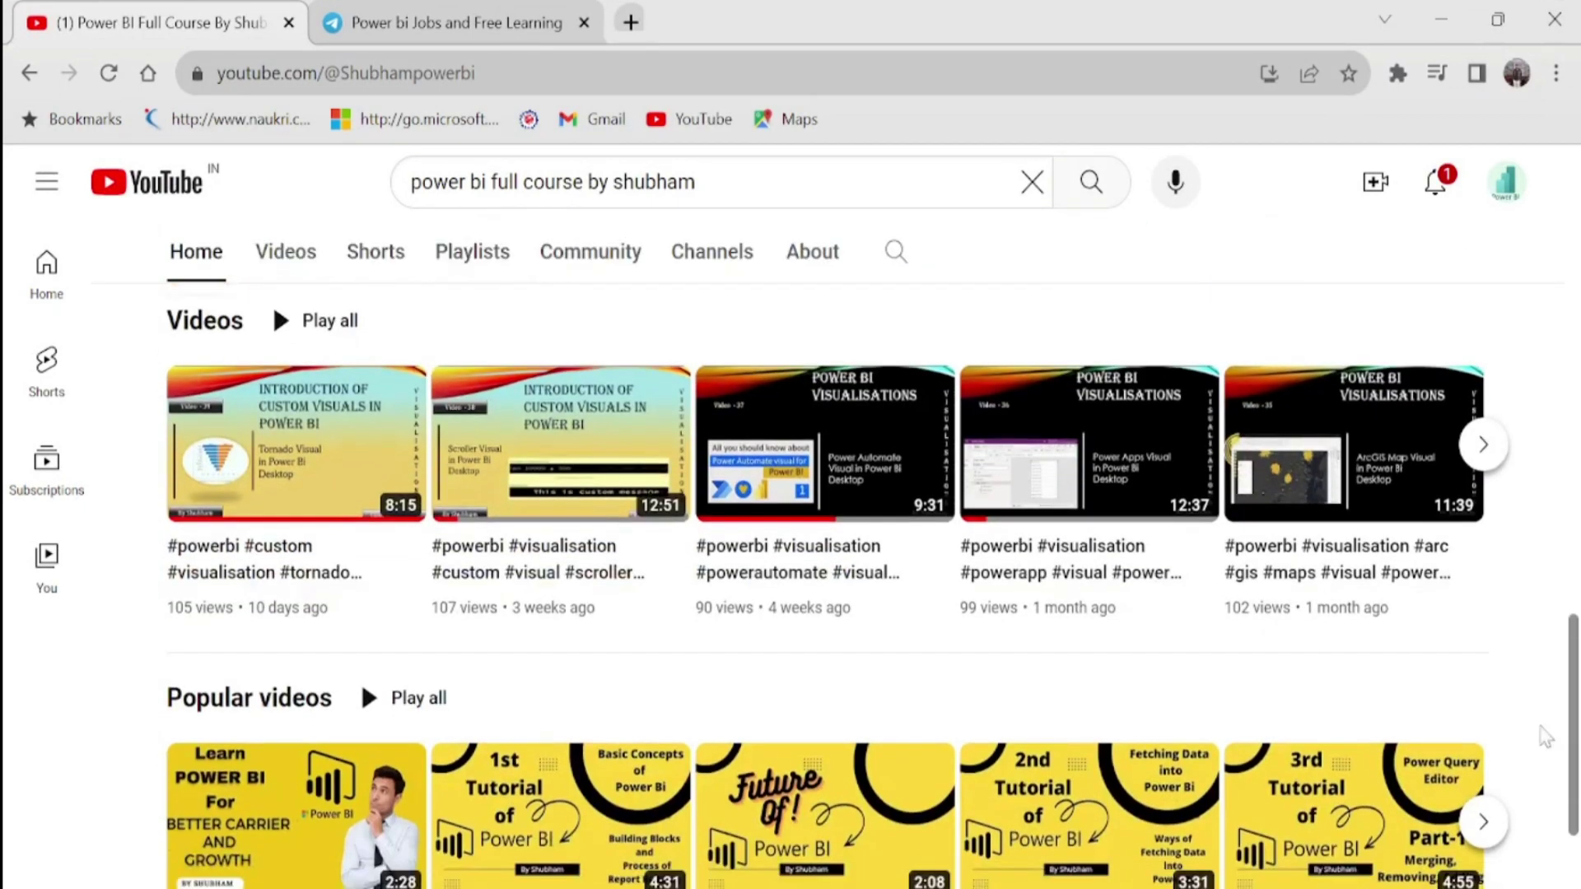
{"action": "left_click", "coordinate": [1483, 822]}
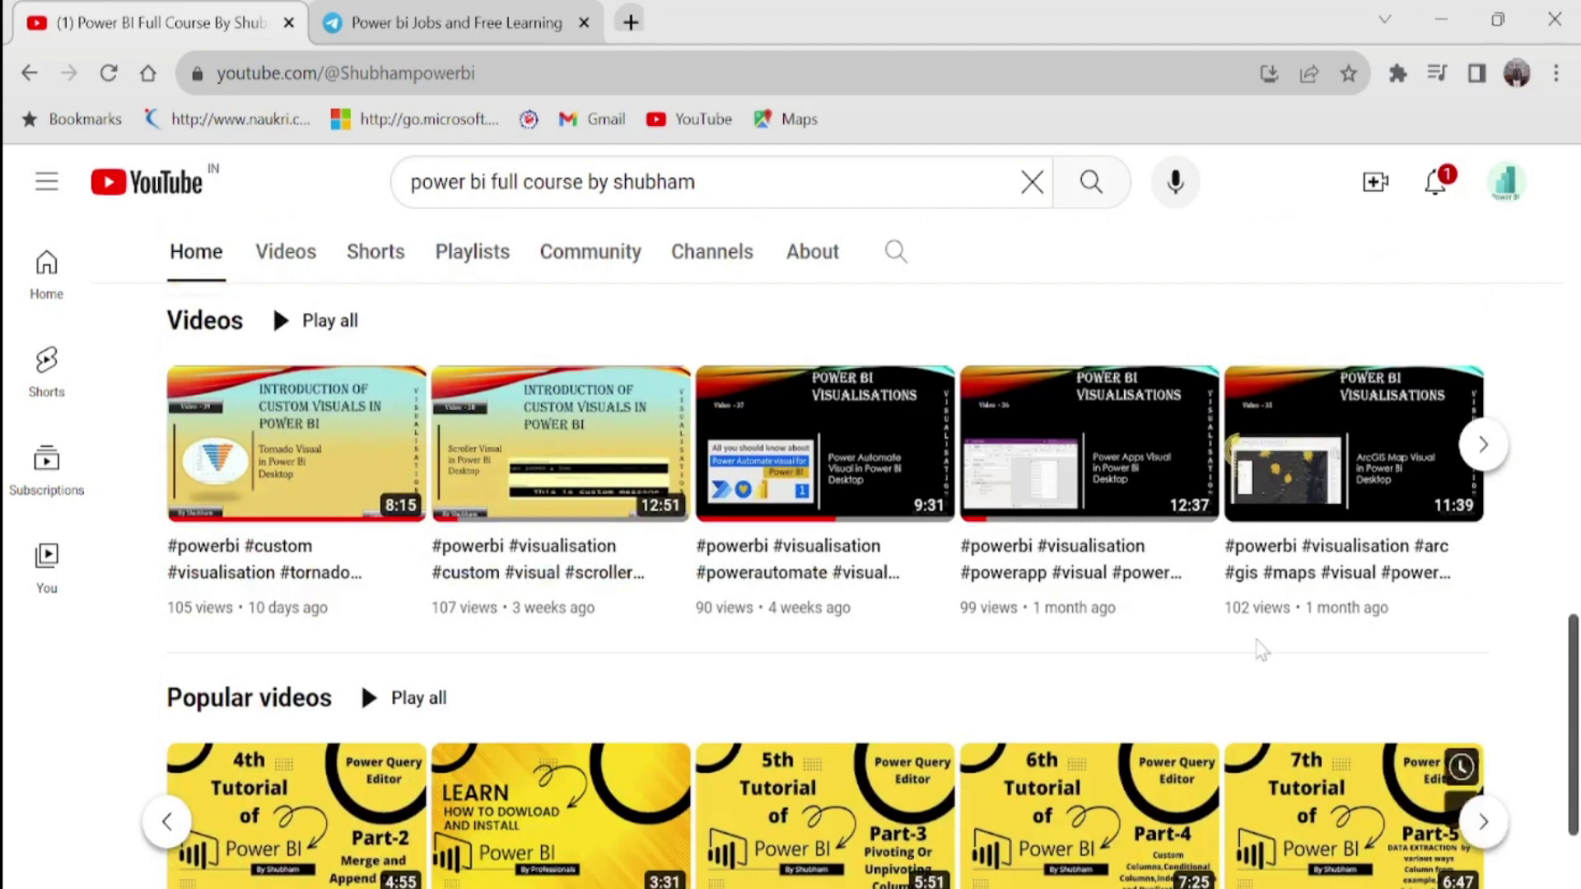
{"action": "left_click", "coordinate": [482, 266]}
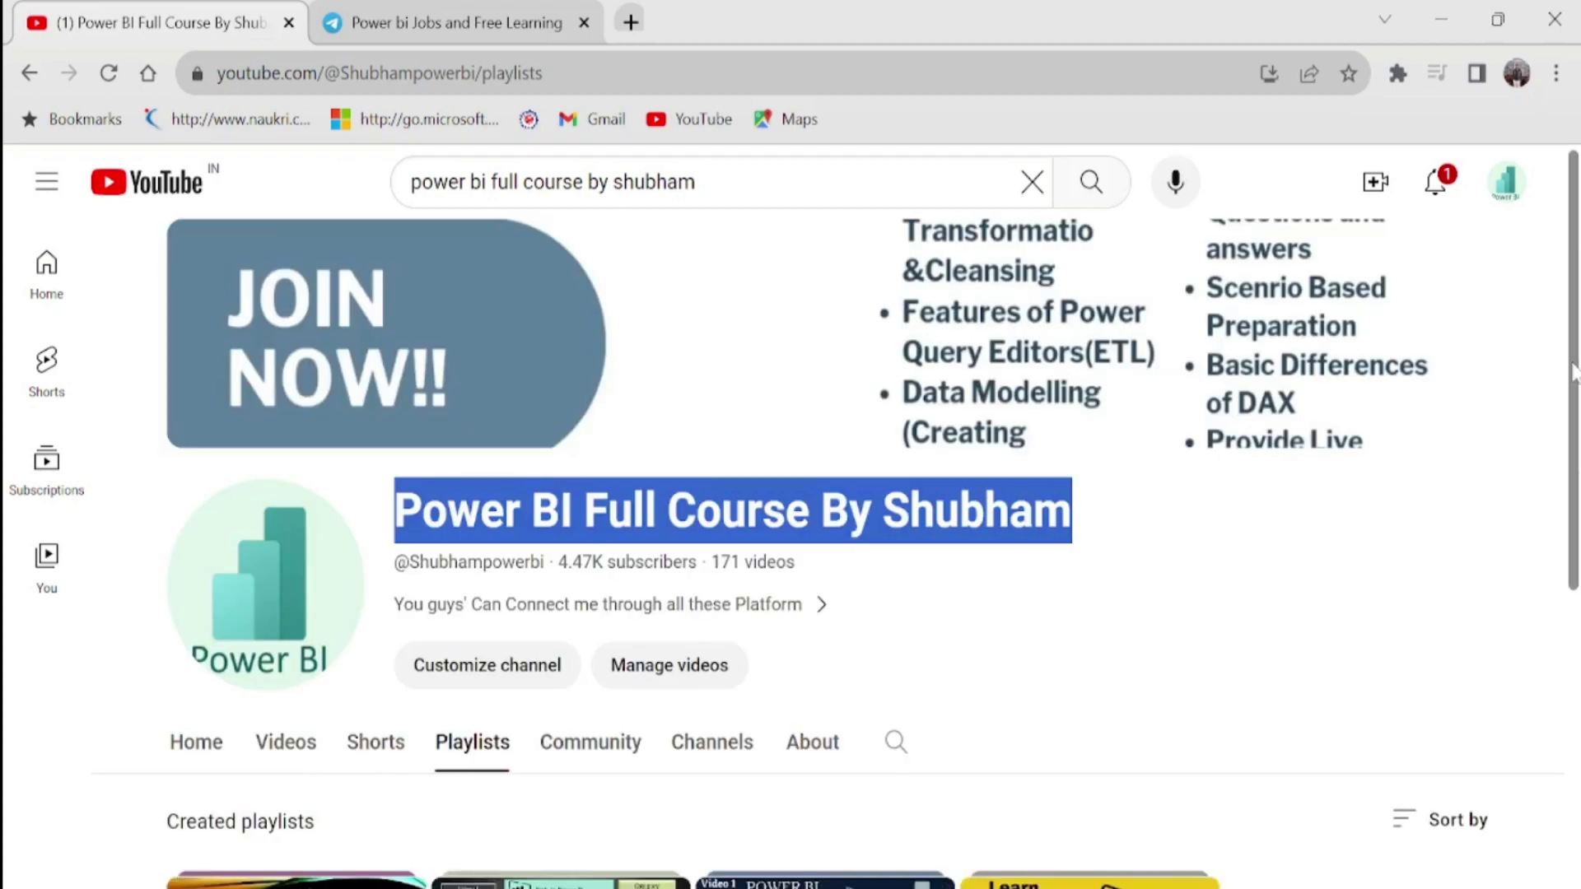
{"action": "scroll", "coordinate": [1576, 371], "scroll_direction": "down", "scroll_amount": 5}
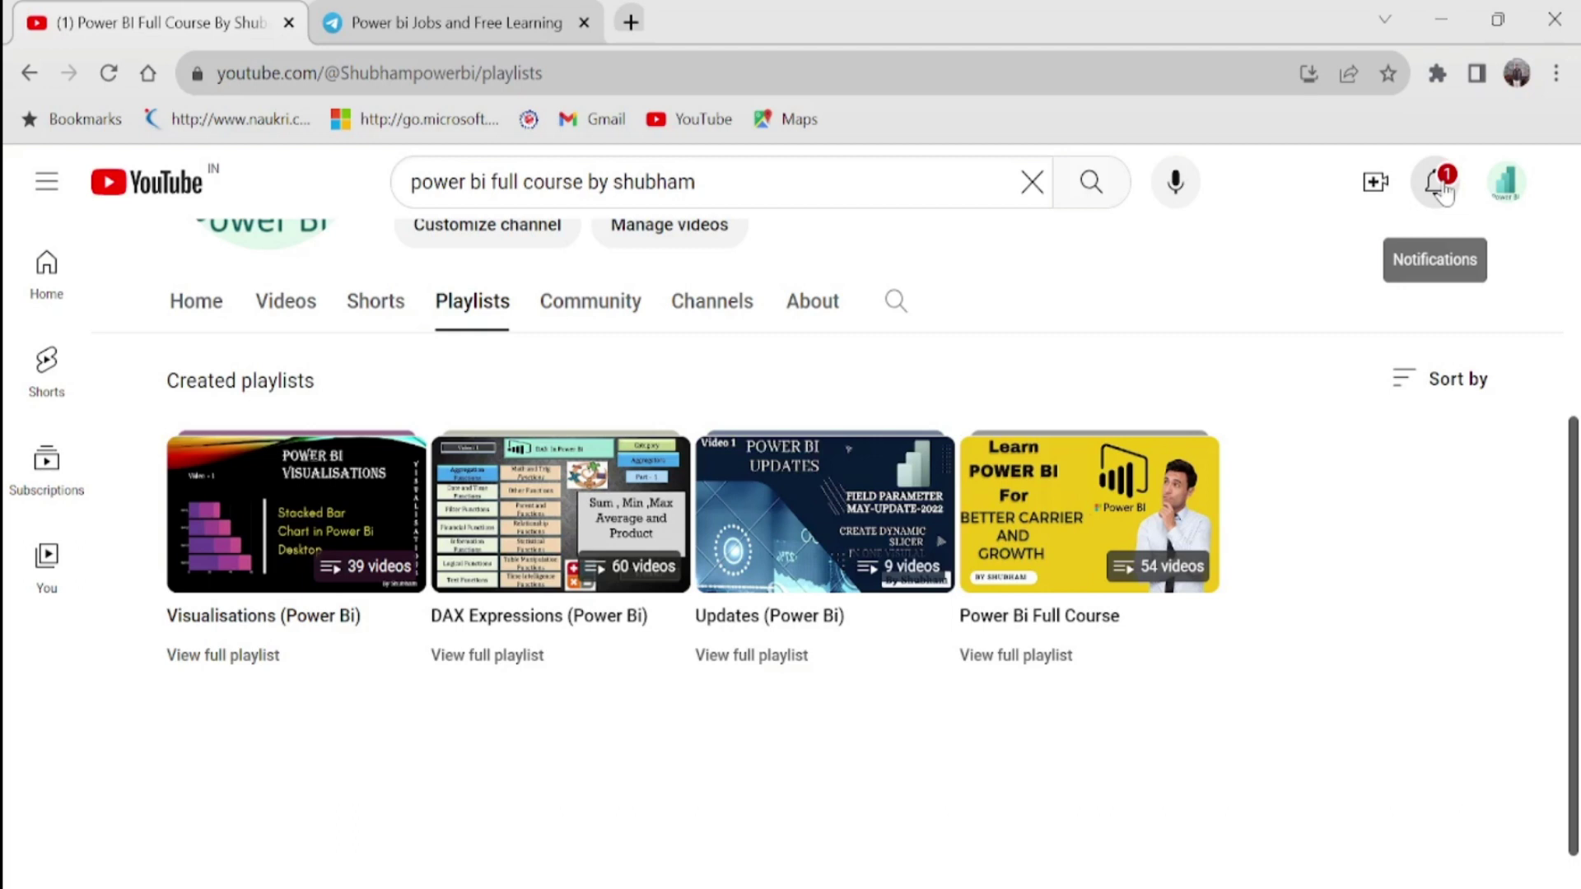
- Switch to the Power BI jobs group in Telegram, enlarge the job posting image, close it and browse the earlier job posts
{"action": "left_click", "coordinate": [407, 8]}
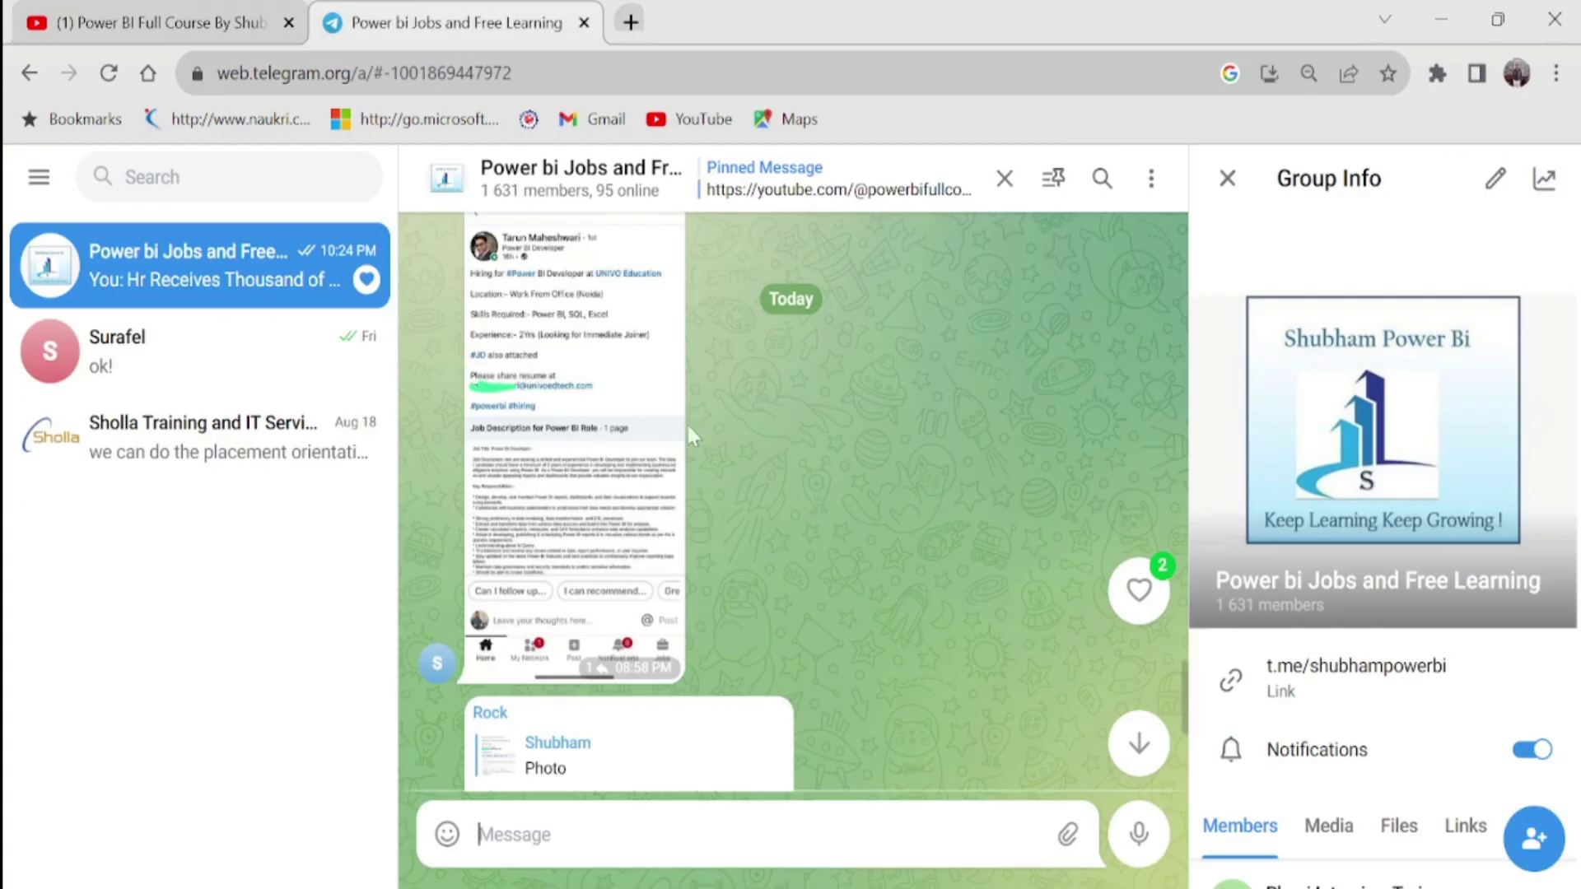
{"action": "left_click", "coordinate": [634, 456]}
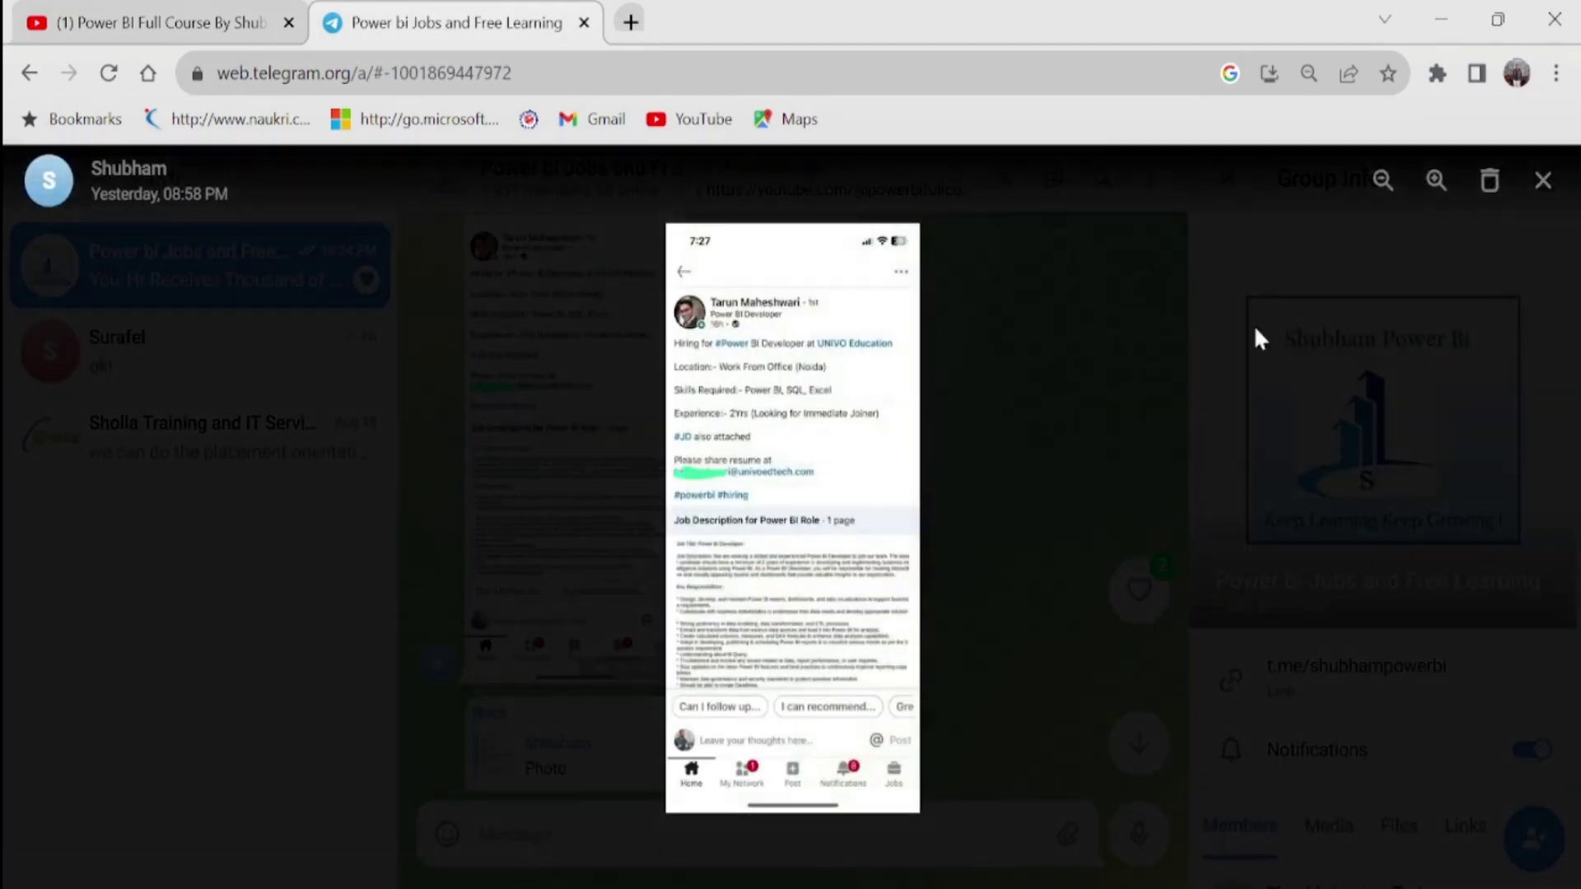
{"action": "left_click", "coordinate": [1434, 181]}
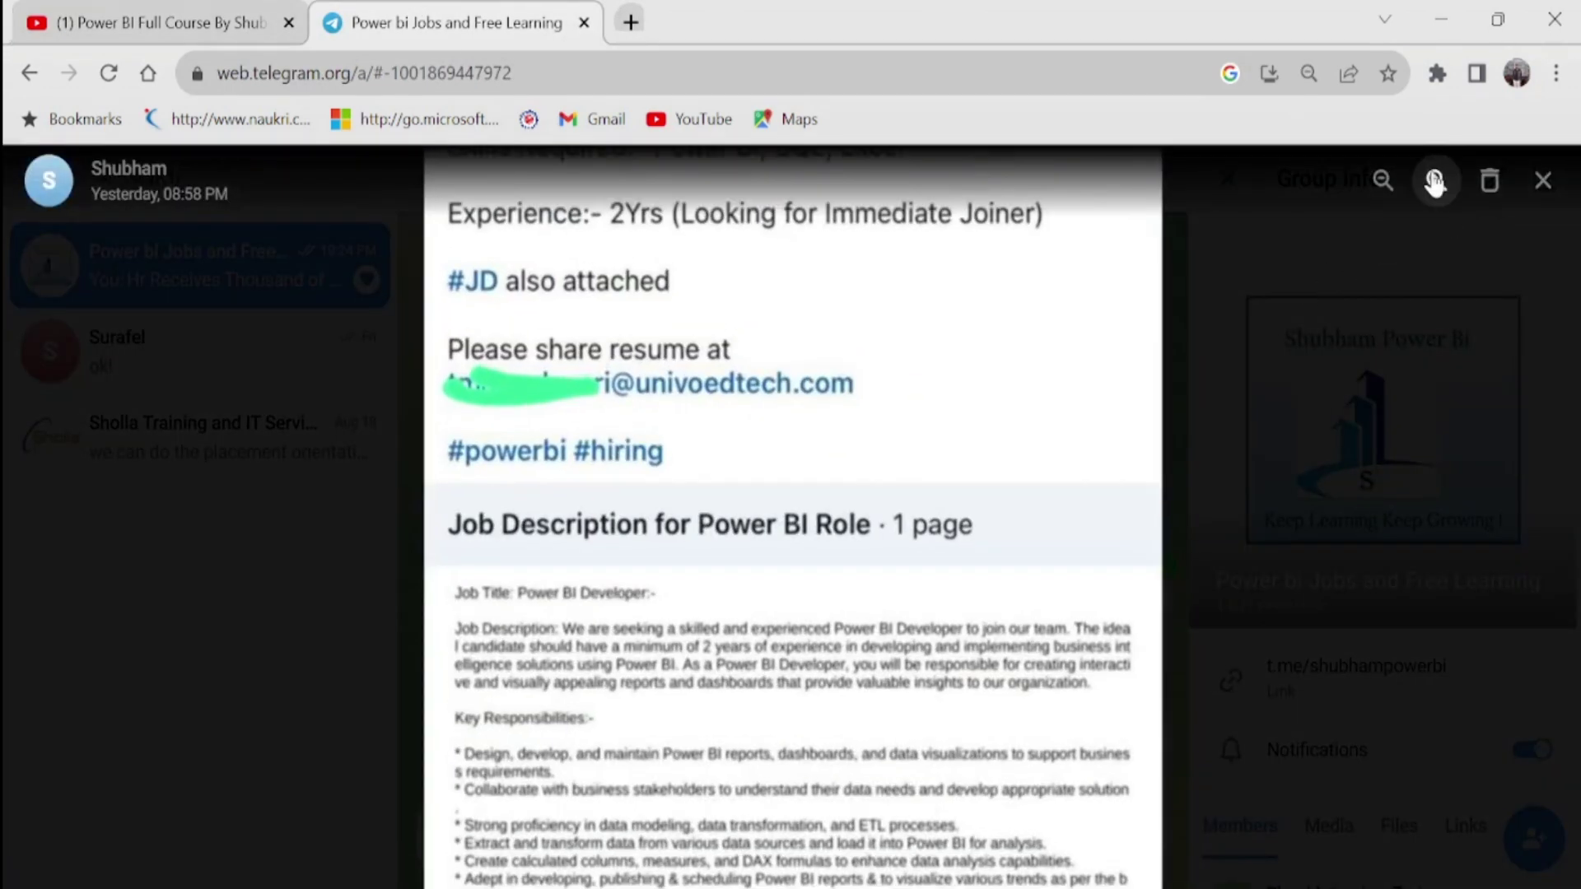
{"action": "left_click", "coordinate": [1543, 180]}
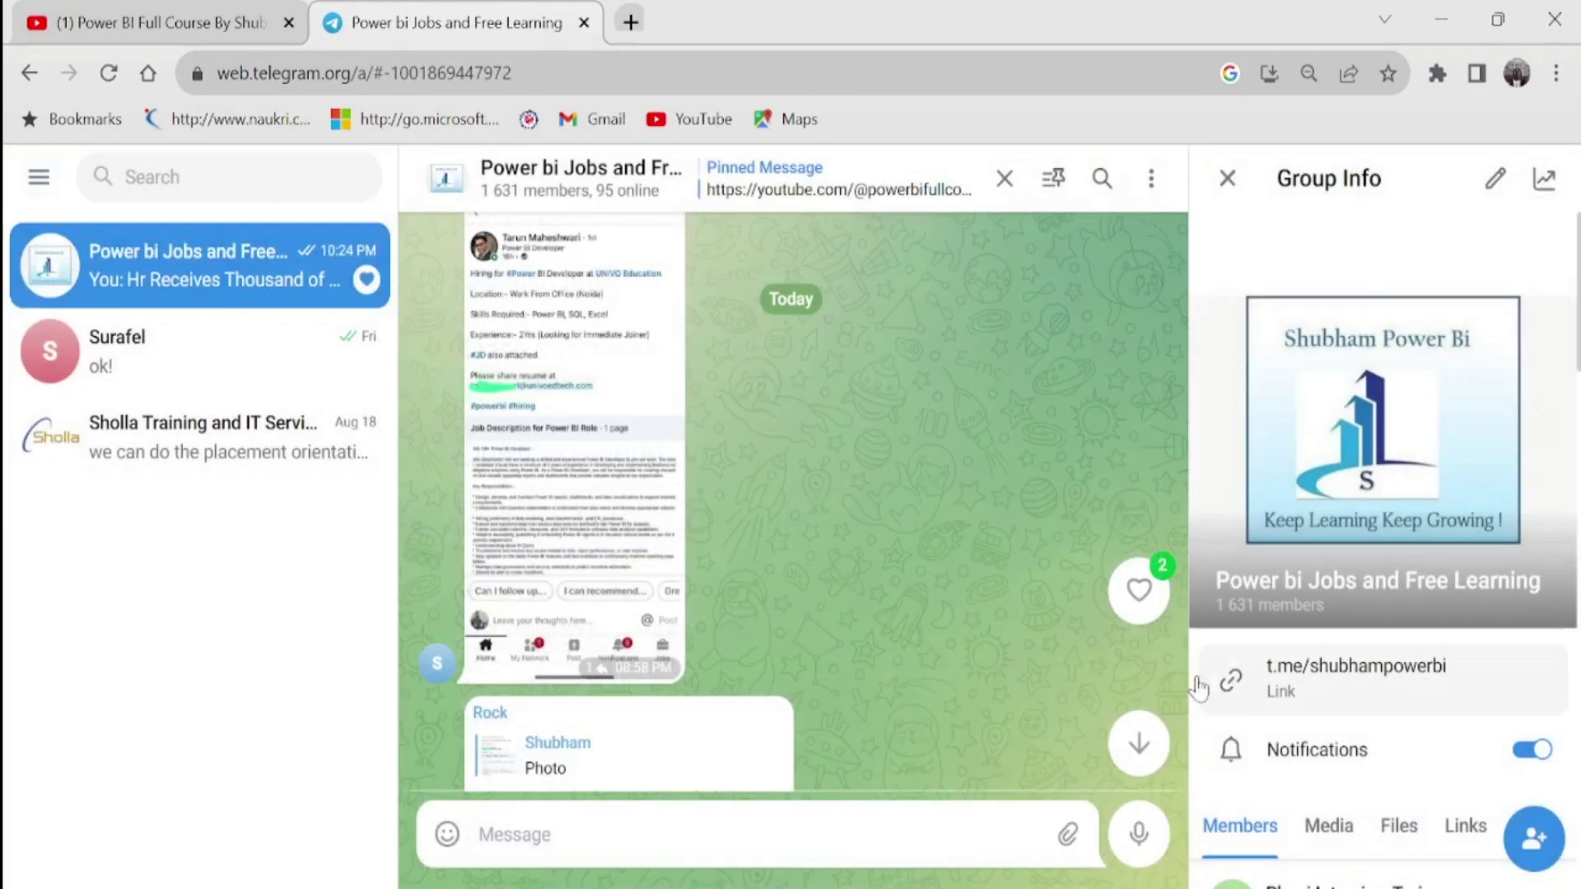
{"action": "left_click_drag", "start_coordinate": [1190, 718], "coordinate": [1169, 433]}
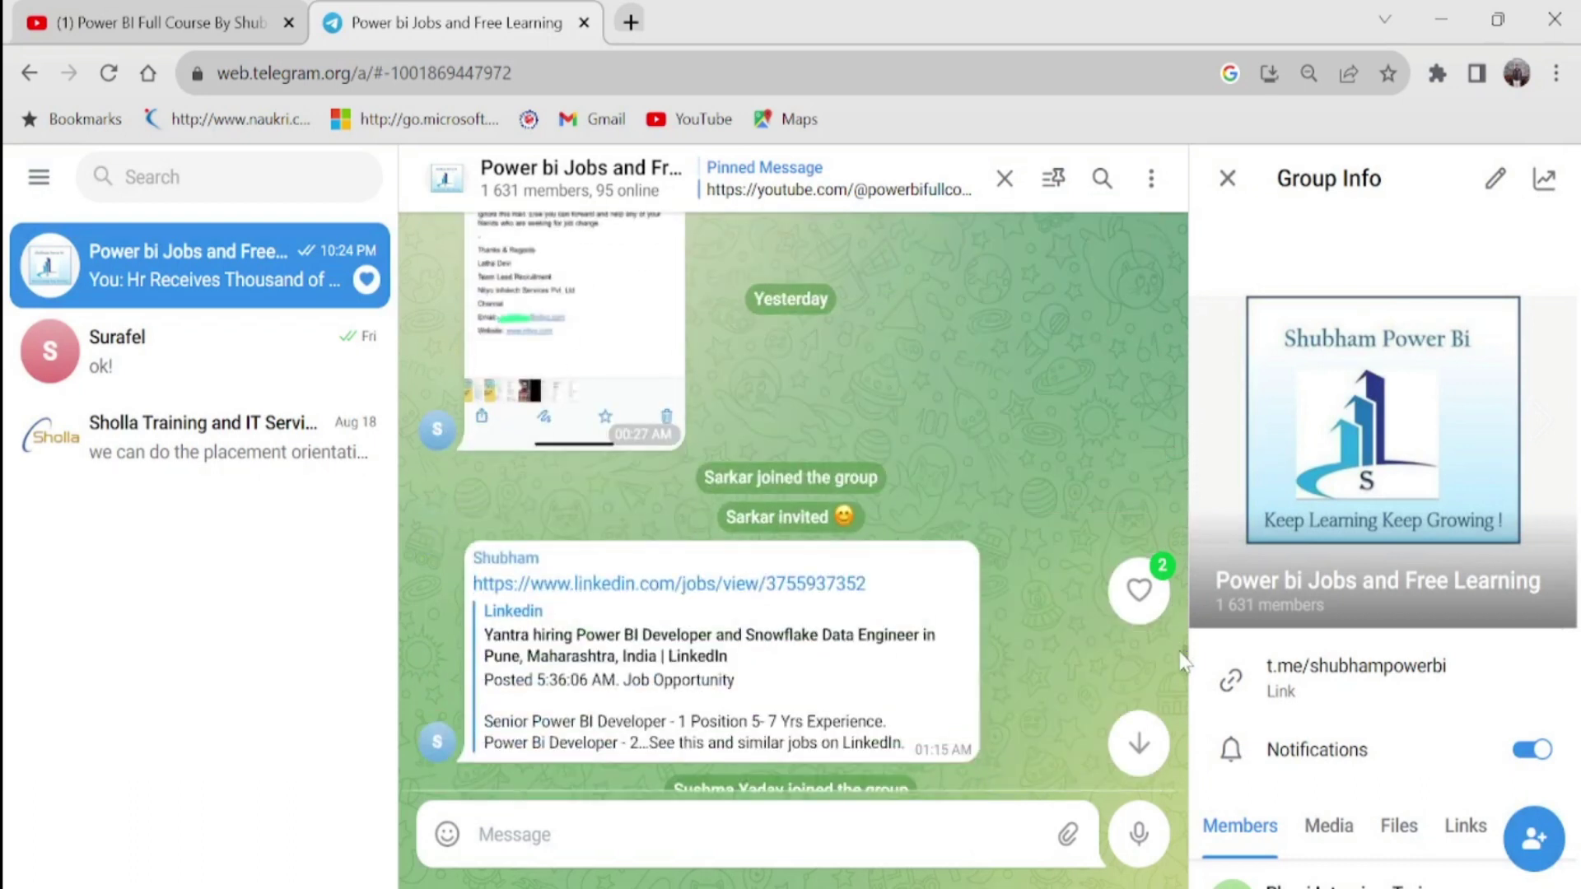
{"action": "scroll", "coordinate": [1194, 642], "scroll_direction": "up", "scroll_amount": 5}
{"action": "scroll", "coordinate": [1191, 640], "scroll_direction": "up", "scroll_amount": 4}
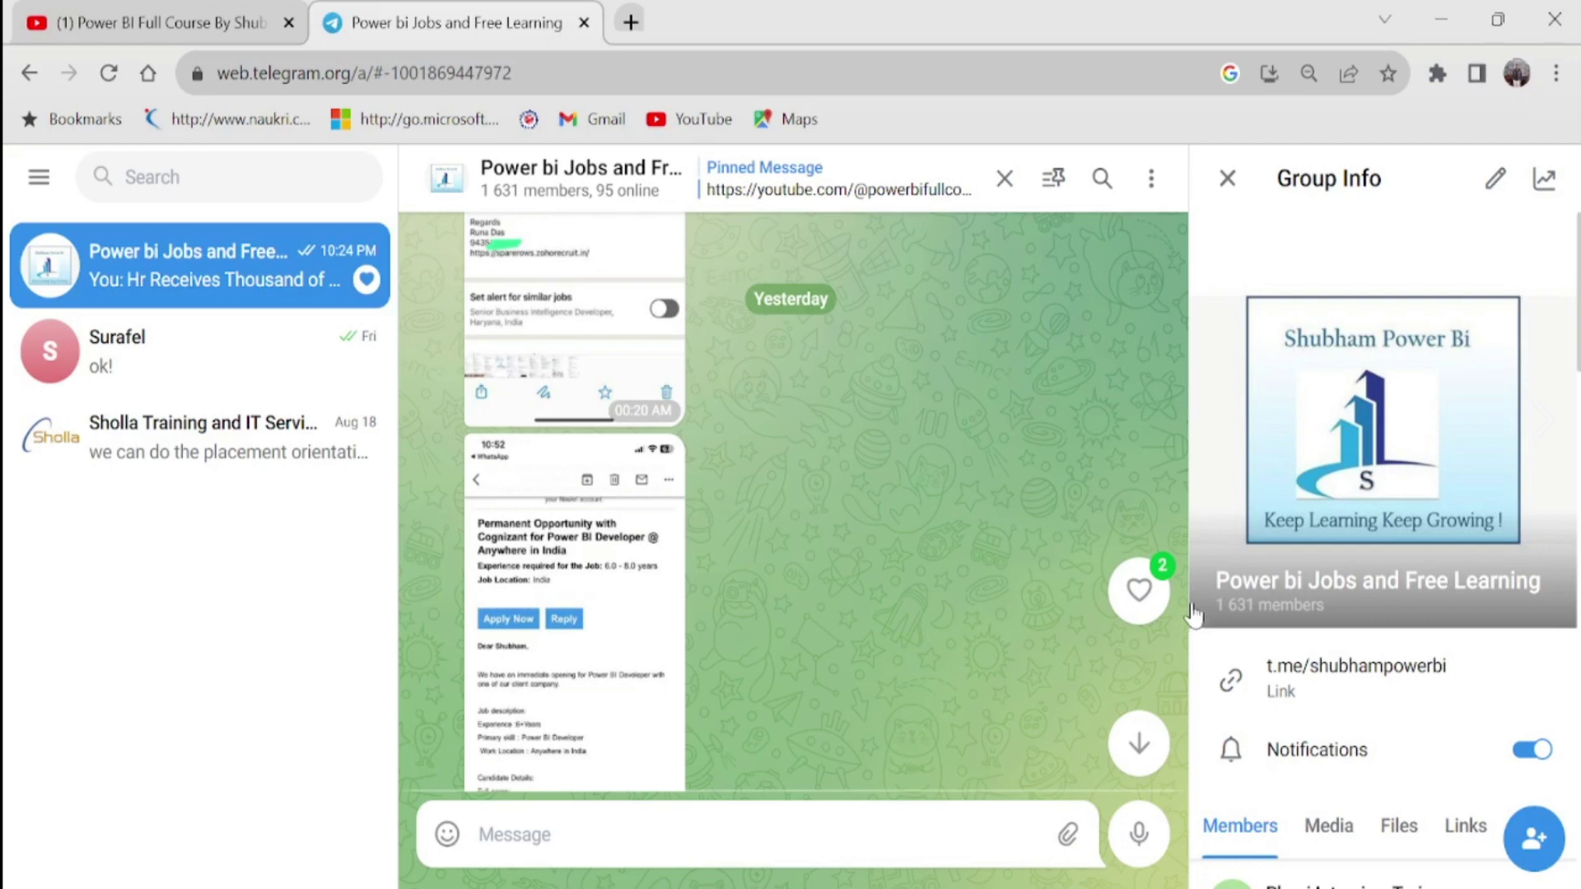
- Return to the YouTube channel's Playlists page and view the channel header
{"action": "left_click", "coordinate": [92, 10]}
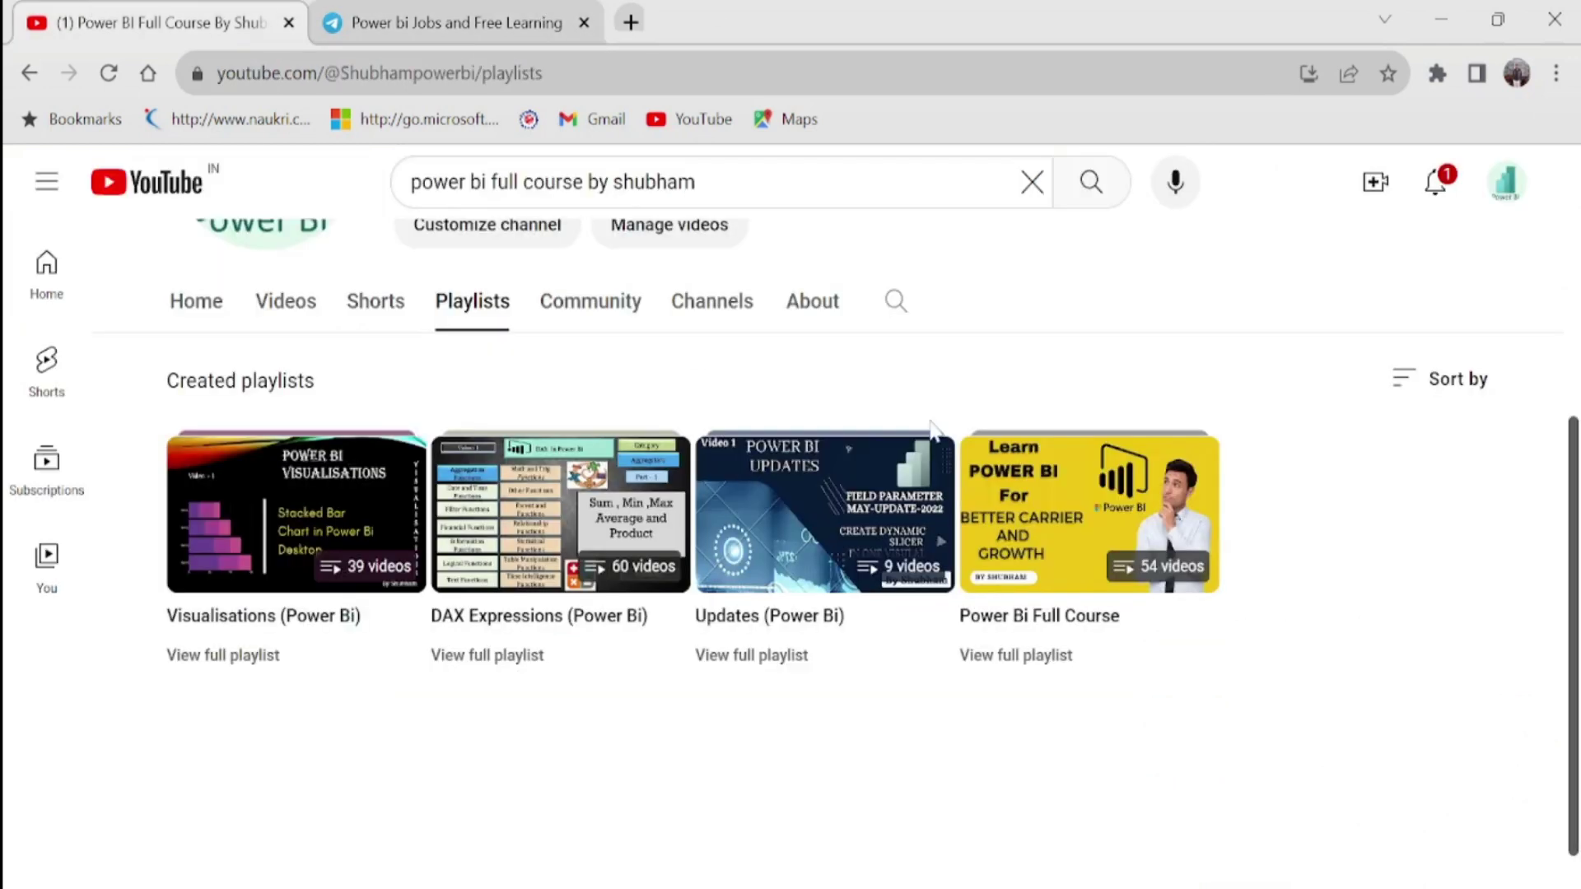
{"action": "scroll", "coordinate": [790, 535], "scroll_direction": "up", "scroll_amount": 5}
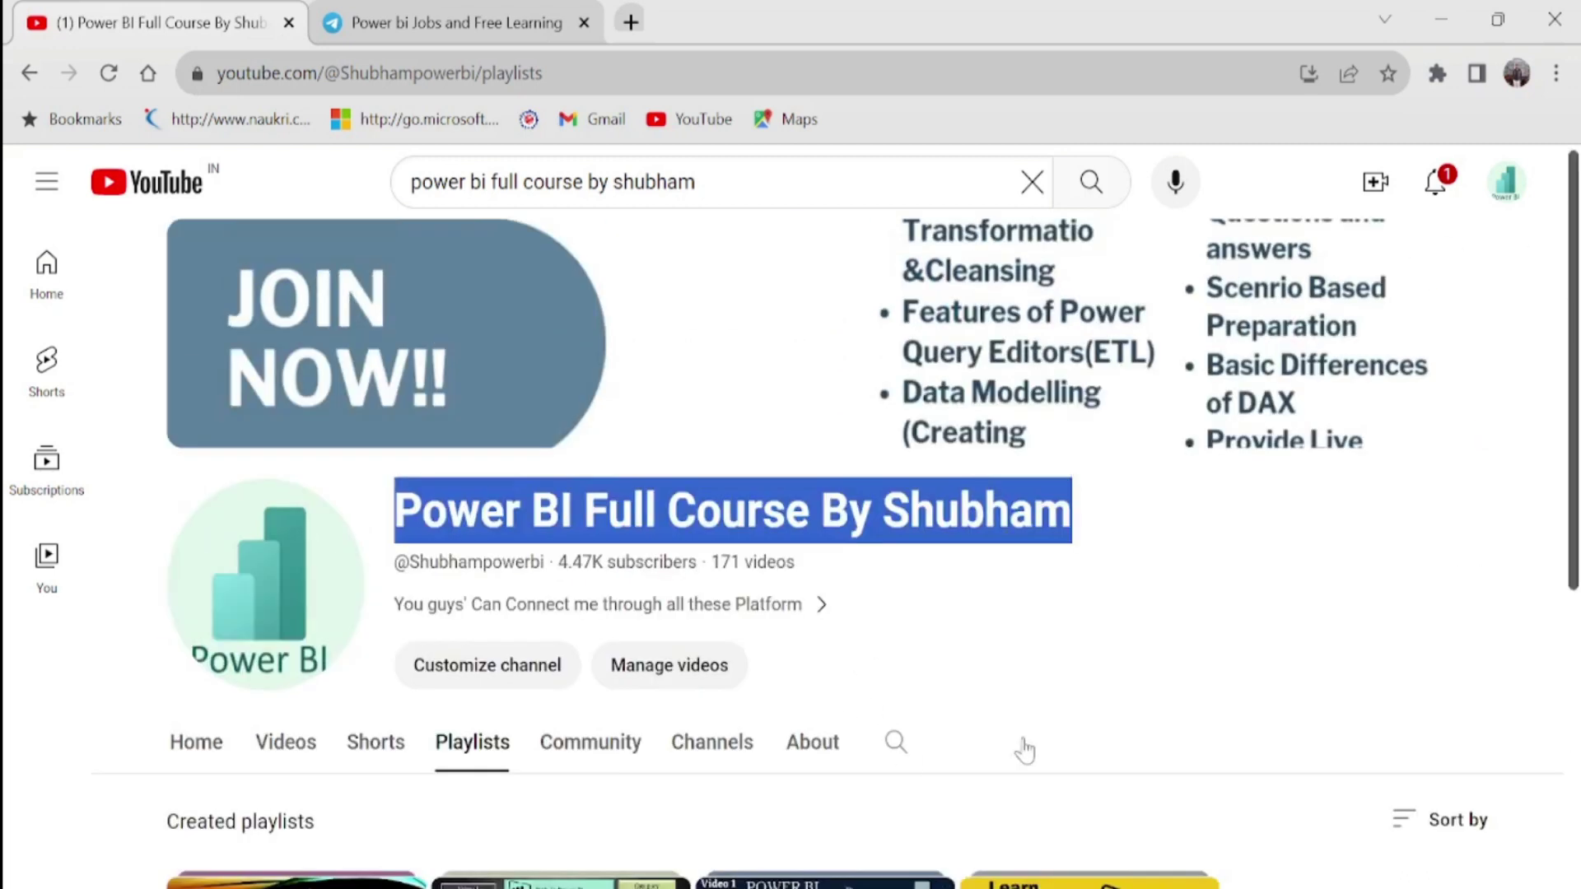